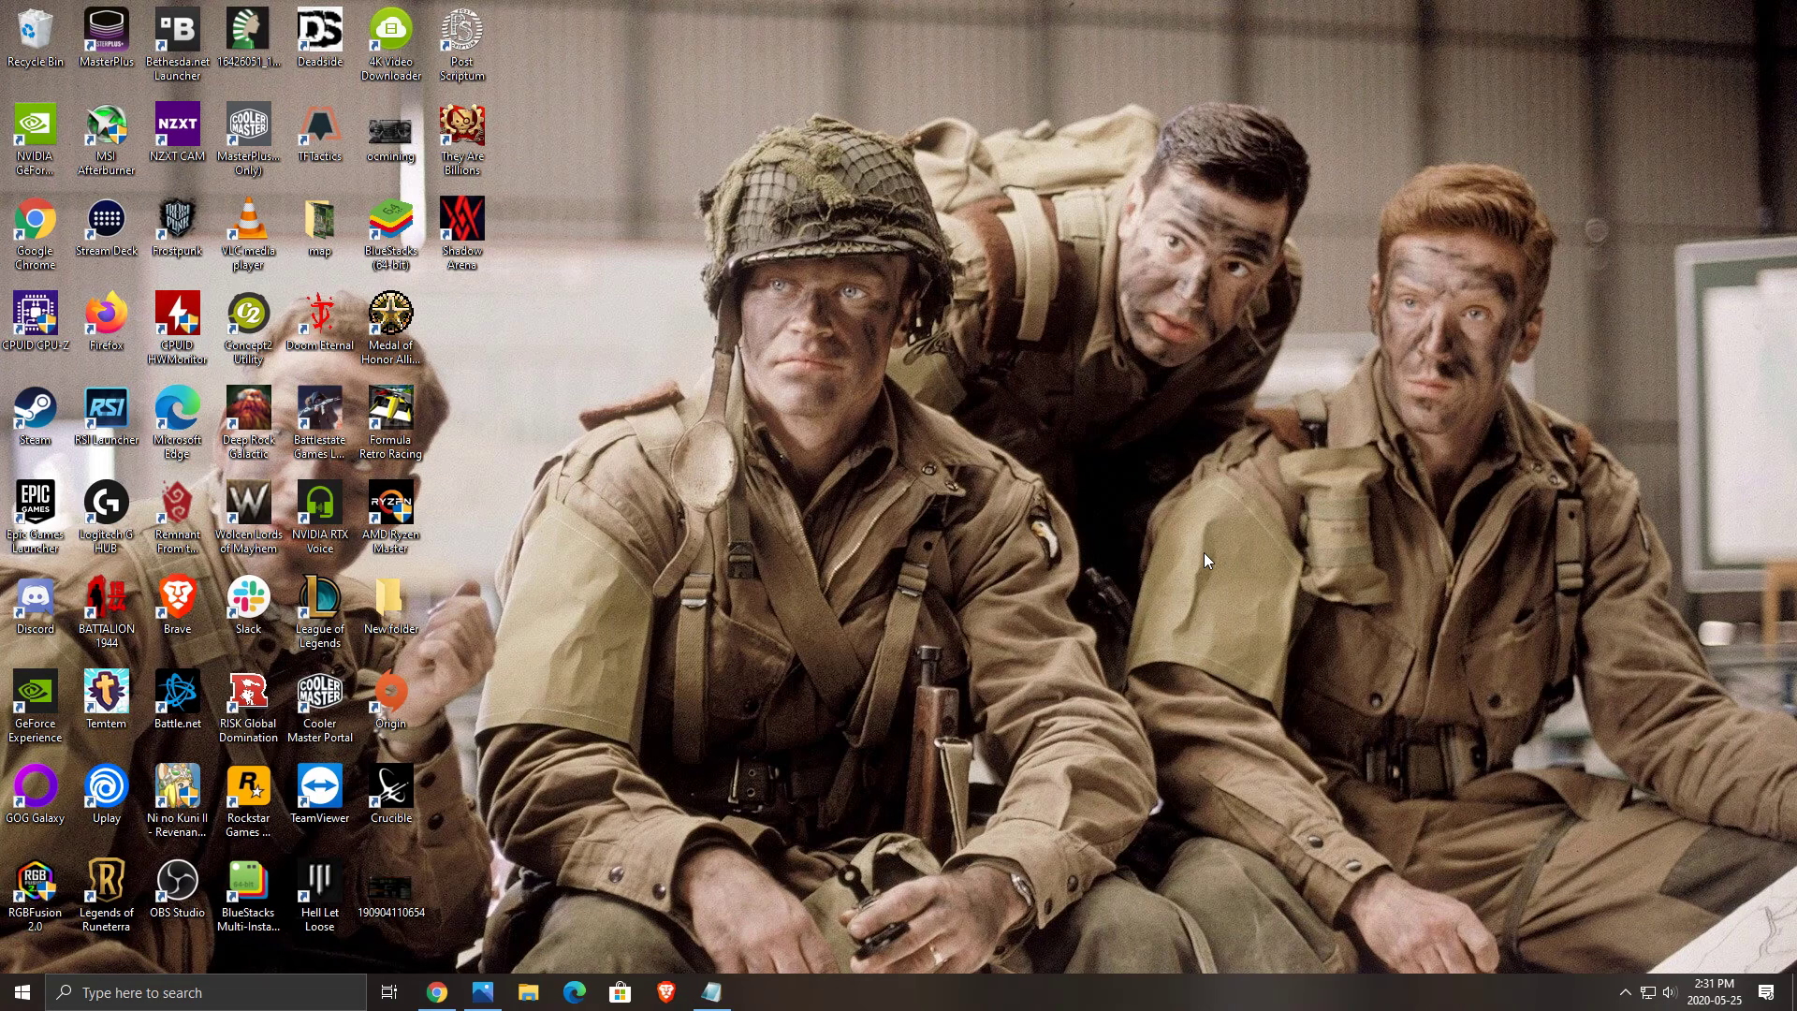
- Open the Windows taskbar search to look for Check for updates
left_click(170, 994)
- Search 'updat' to open Windows Update settings and run a fresh check for updates
type("updat")
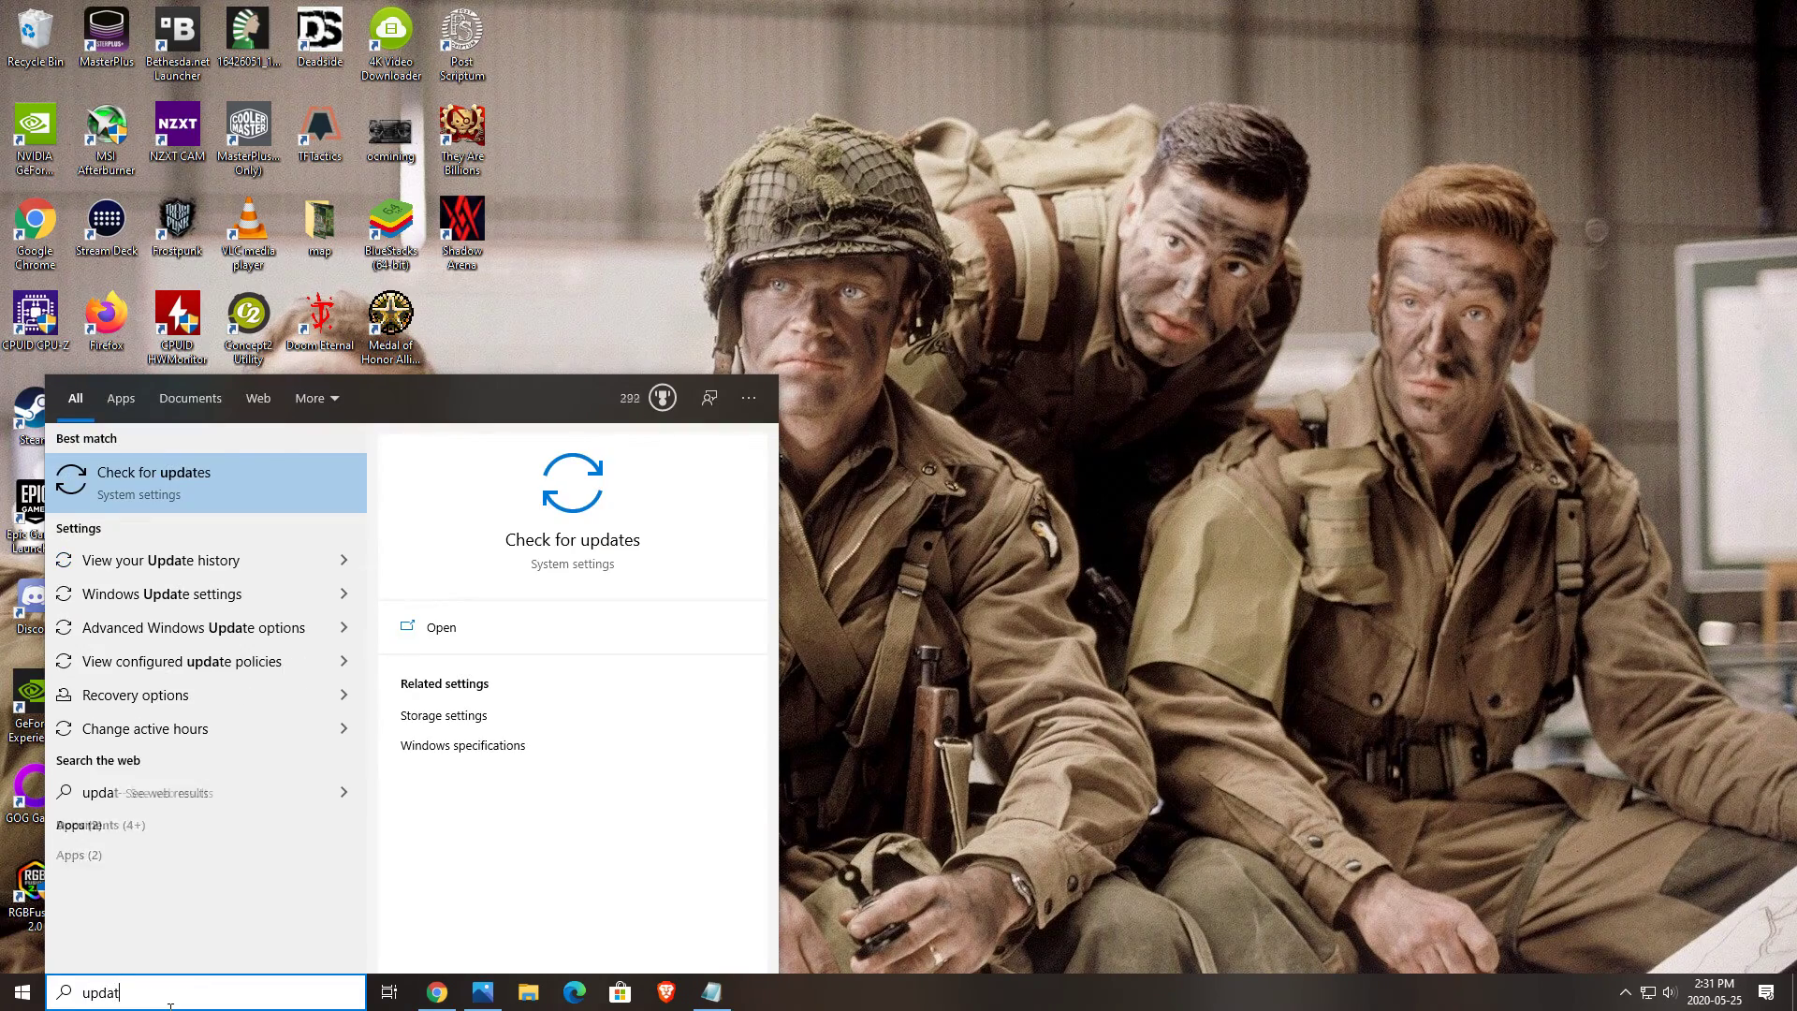
key("Return")
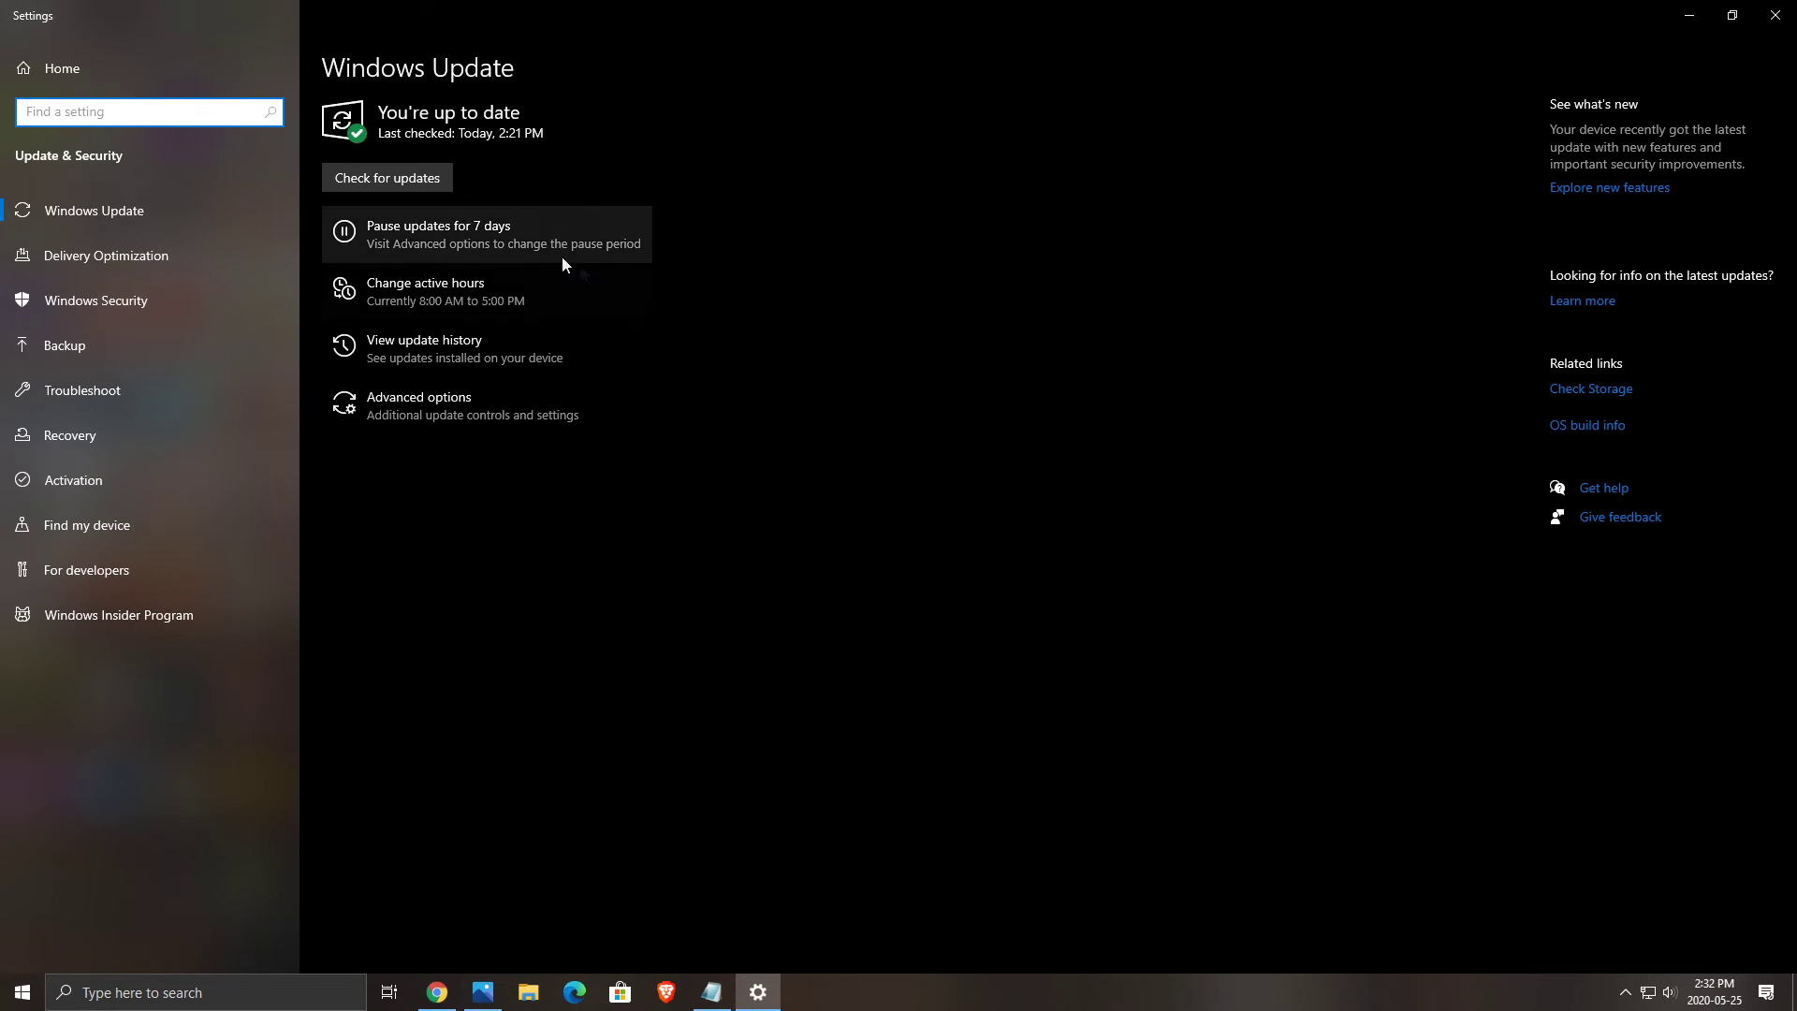
left_click(403, 177)
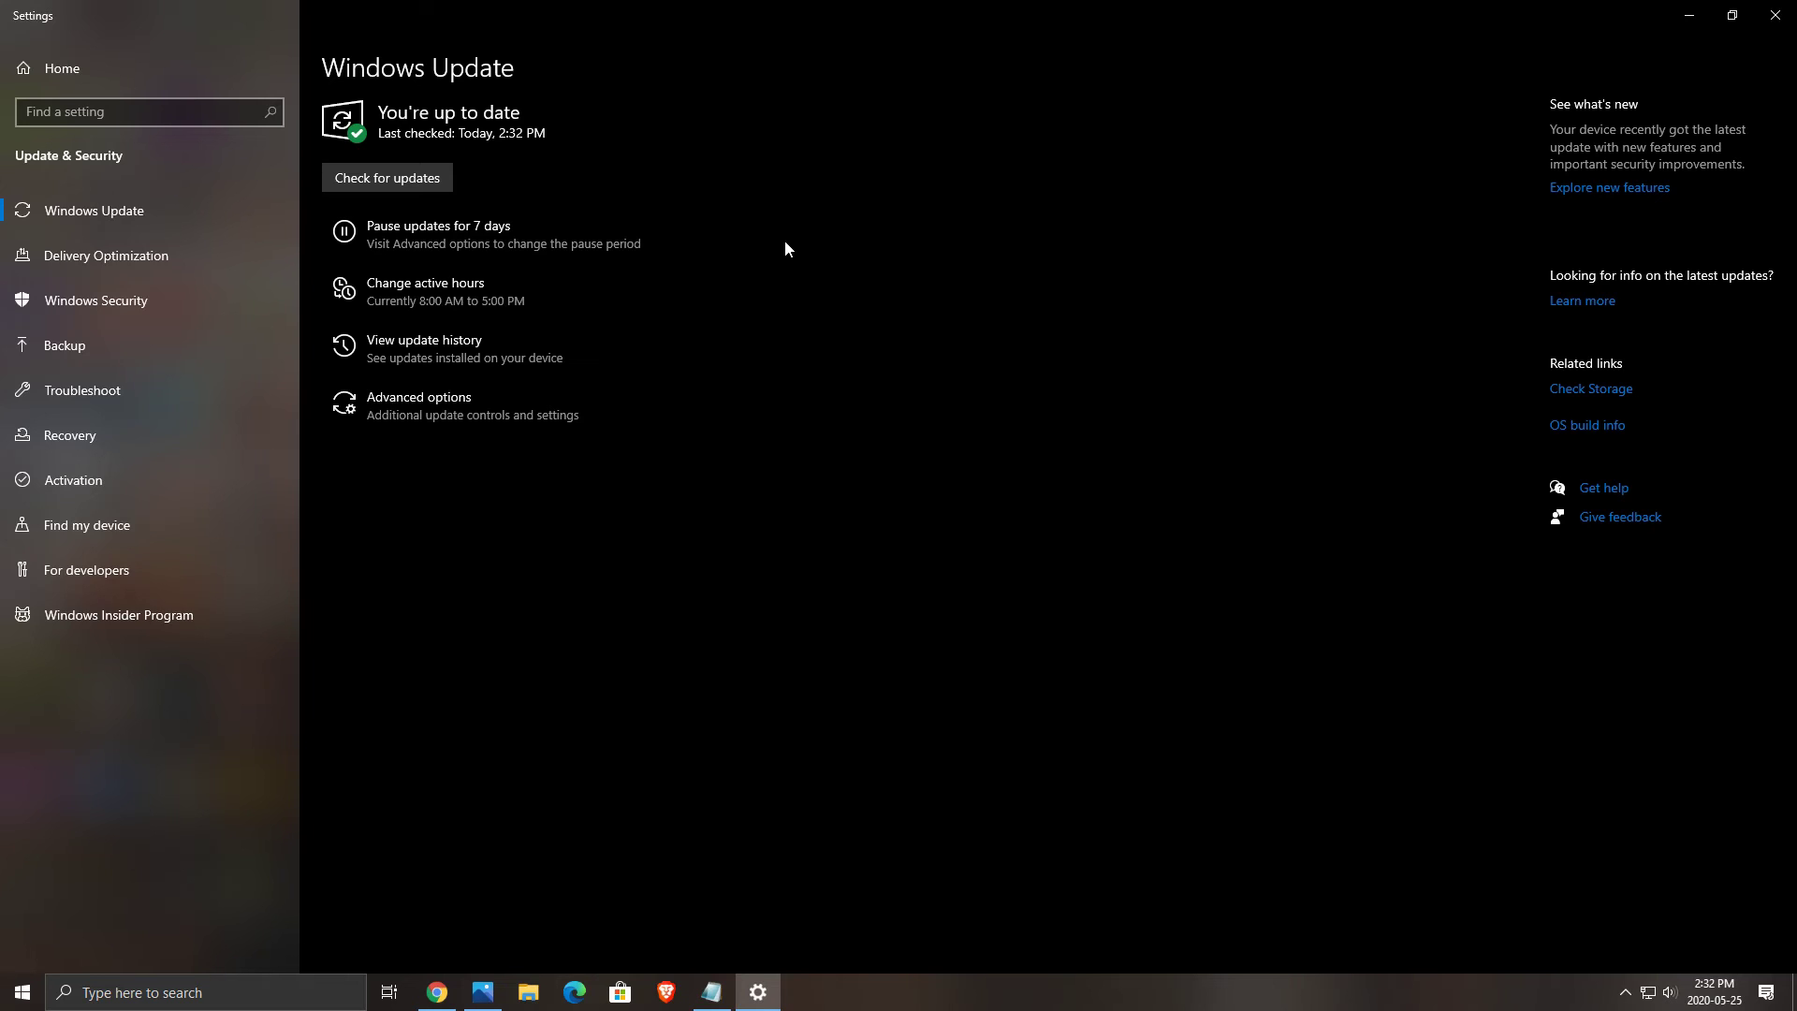
- Close Settings, return to the X570 AORUS MASTER support page and expand the BIOS downloads
left_click(1774, 15)
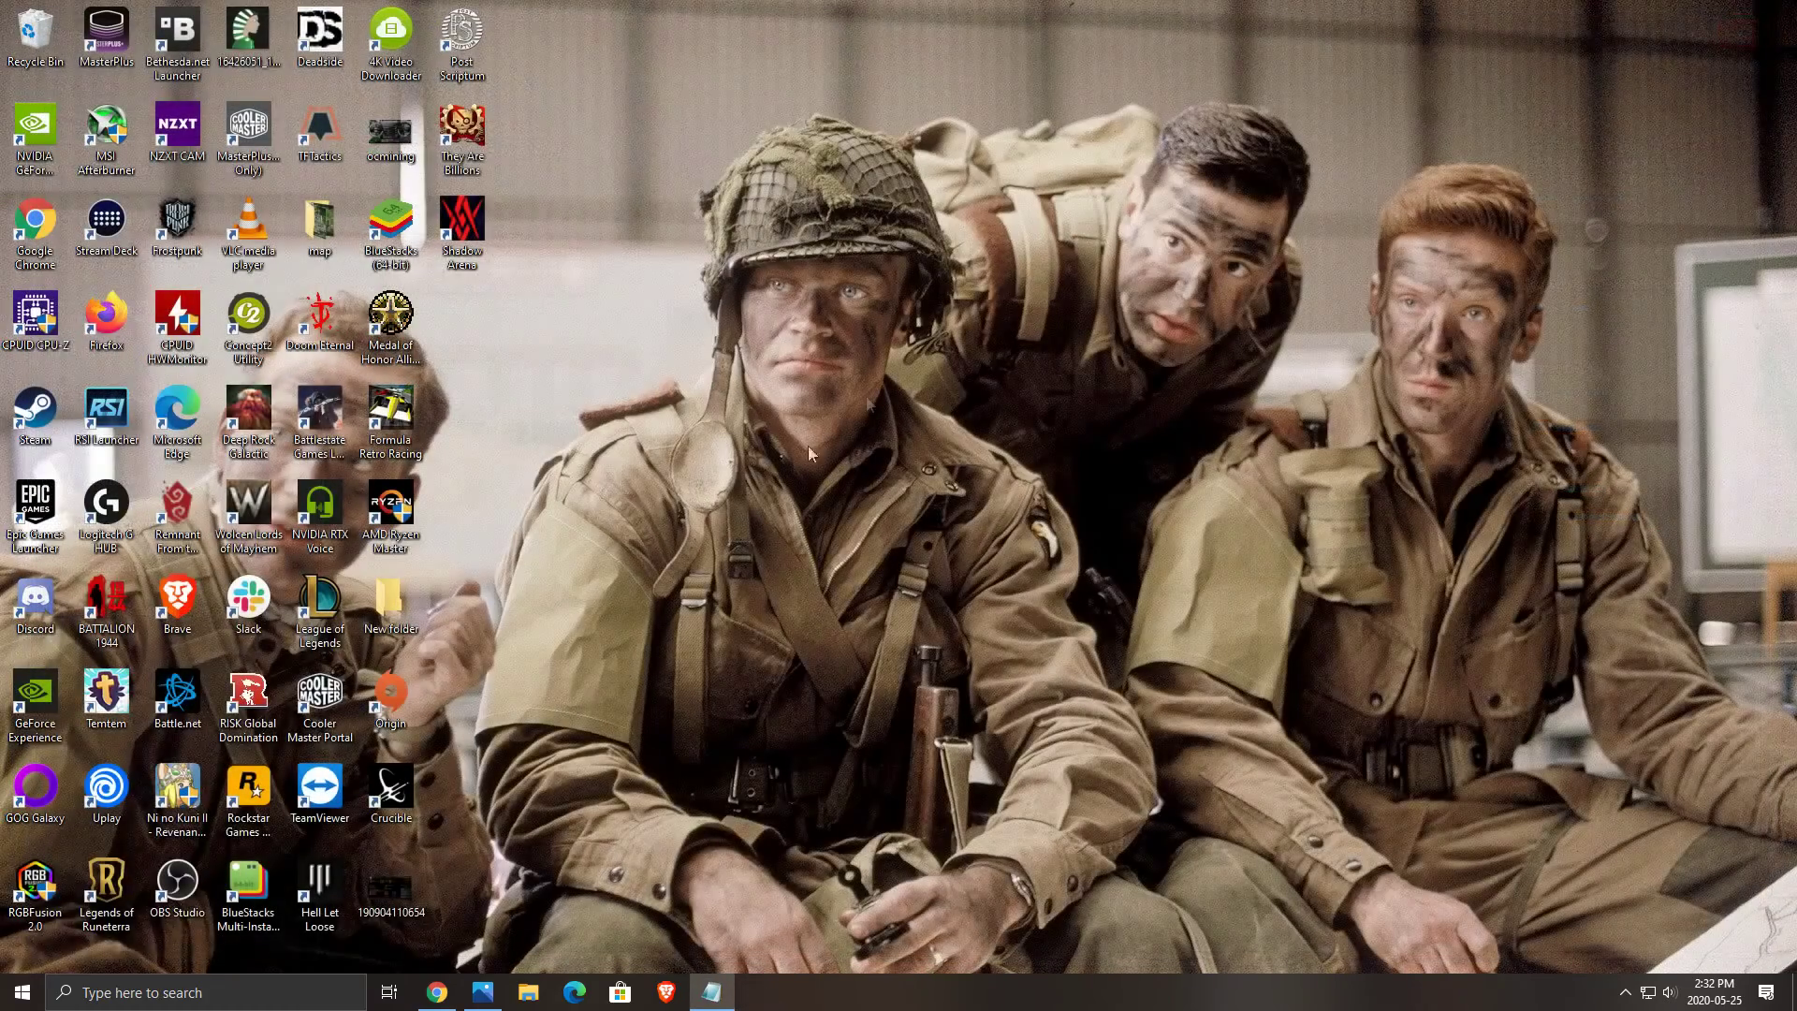
left_click(436, 992)
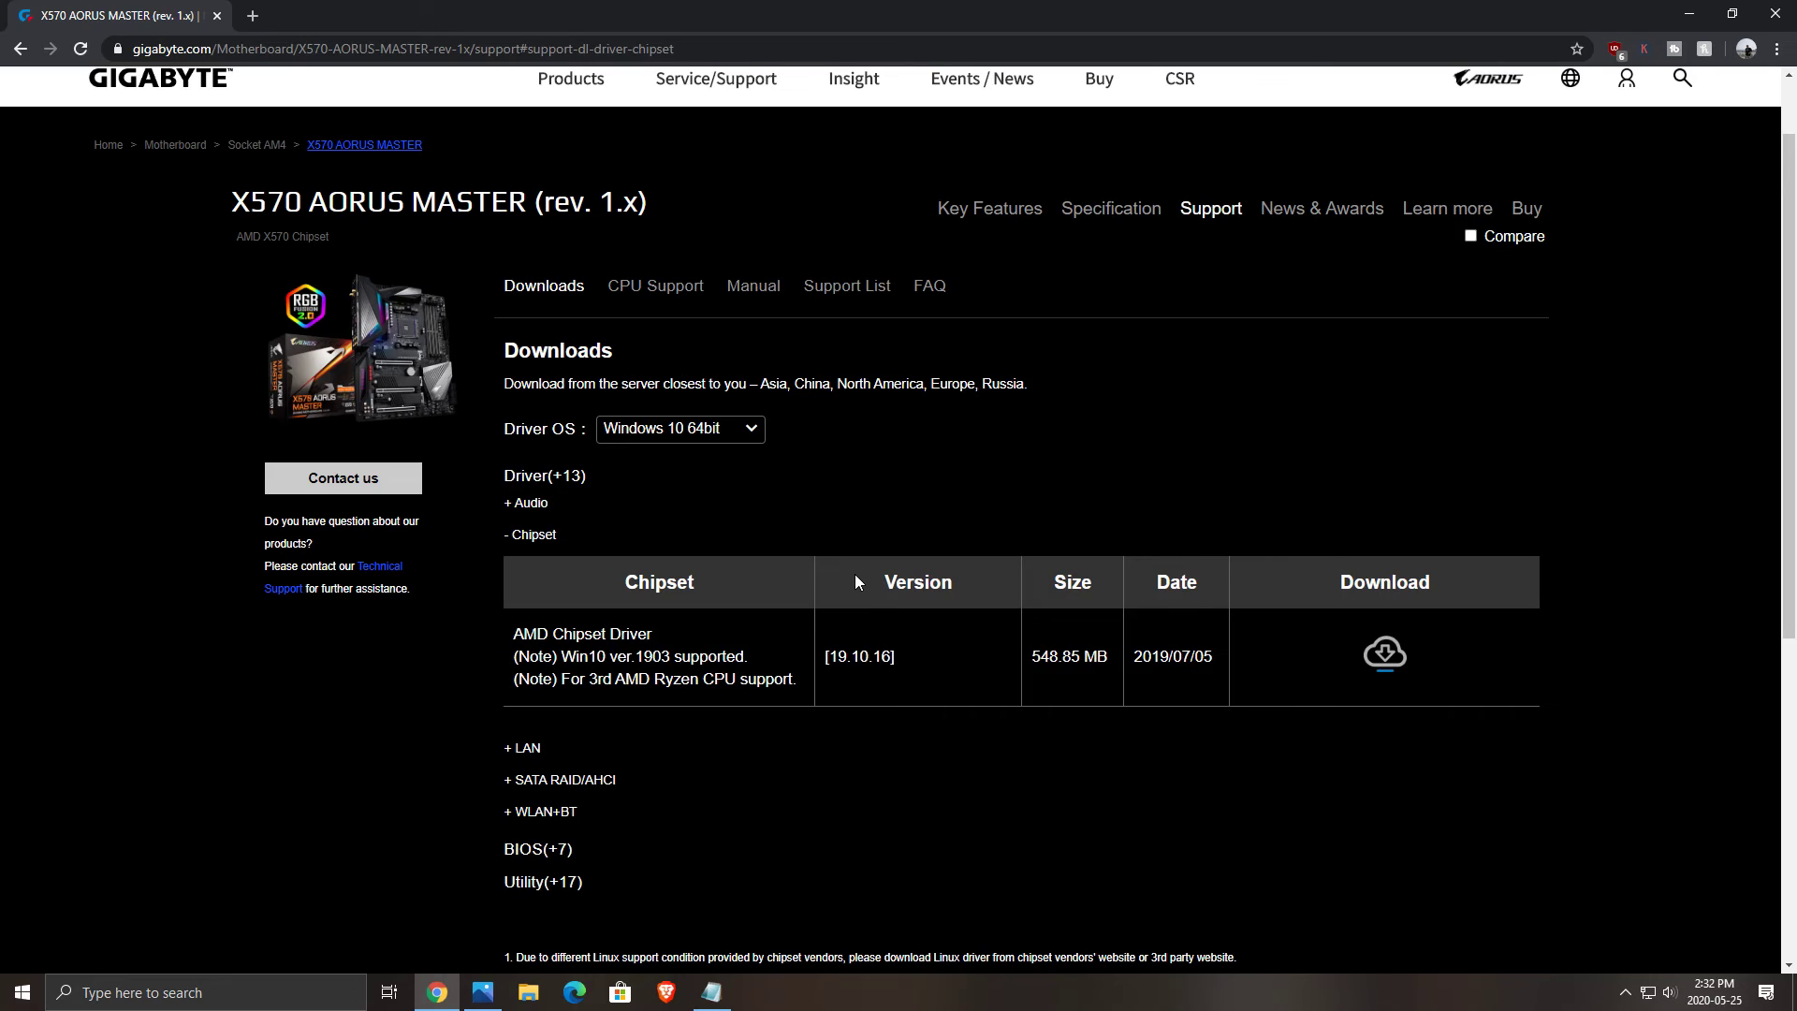
scroll(790, 417, "down", 5)
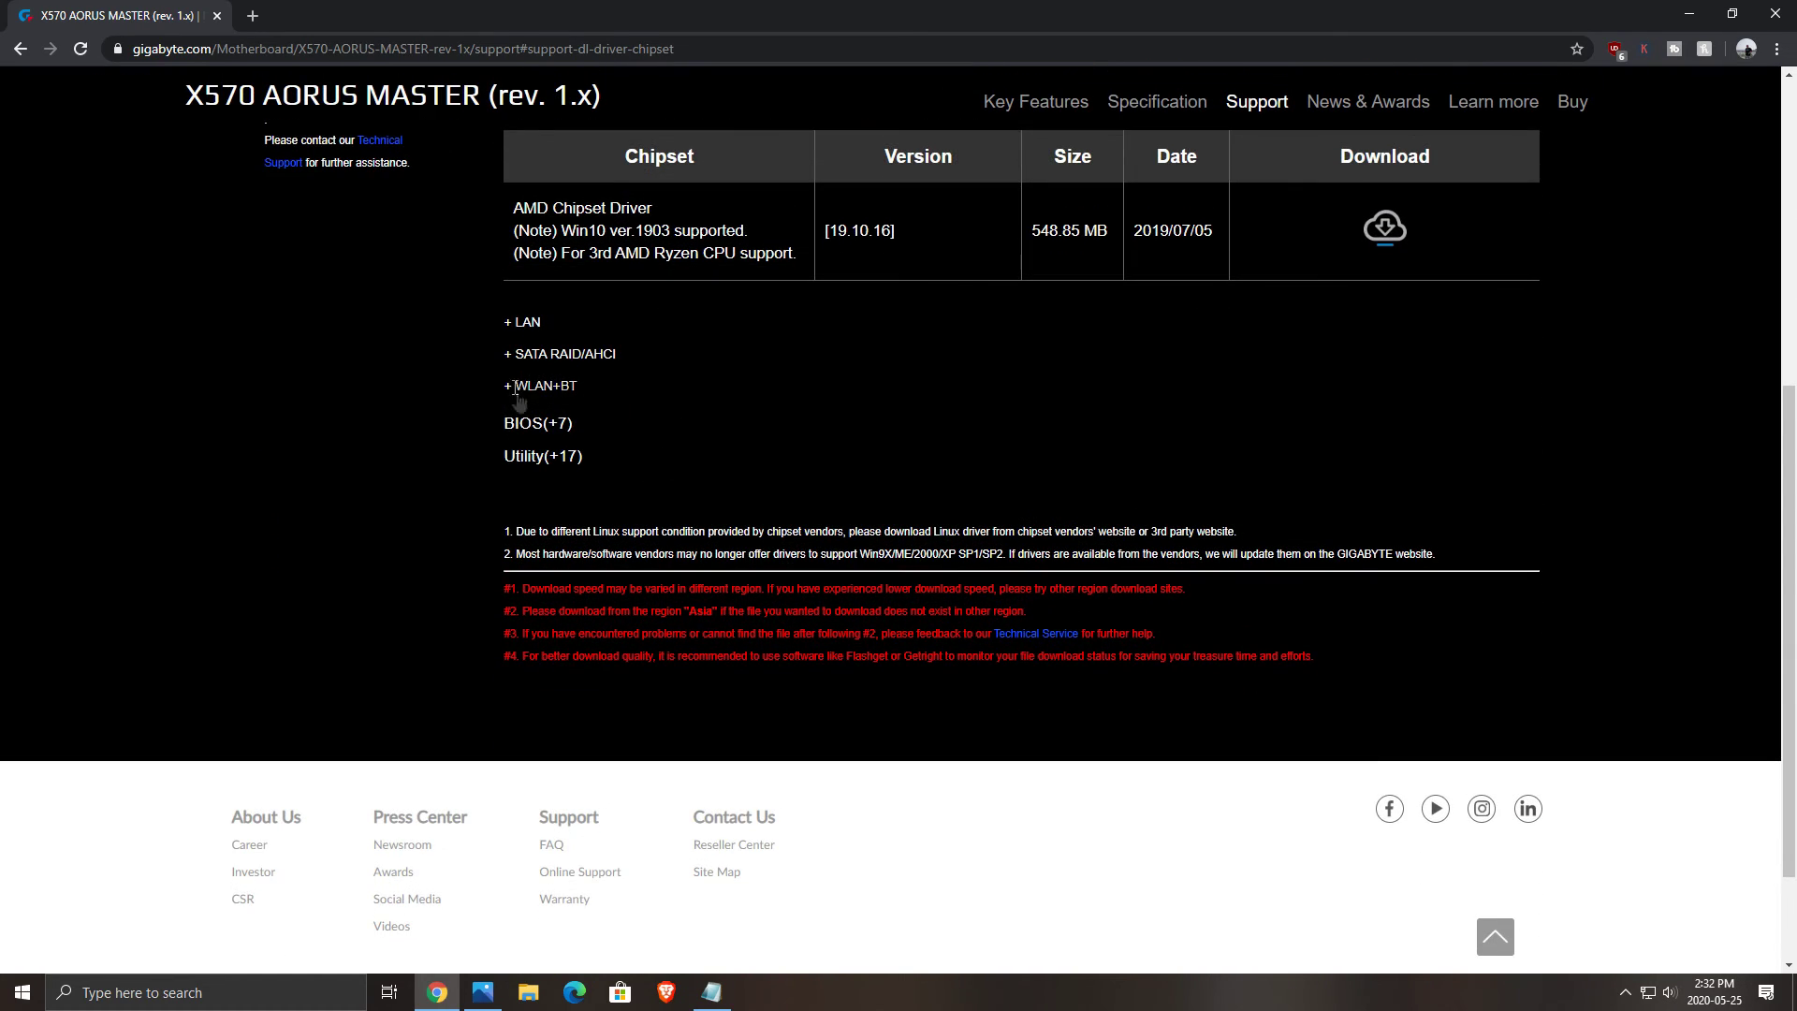
left_click(541, 422)
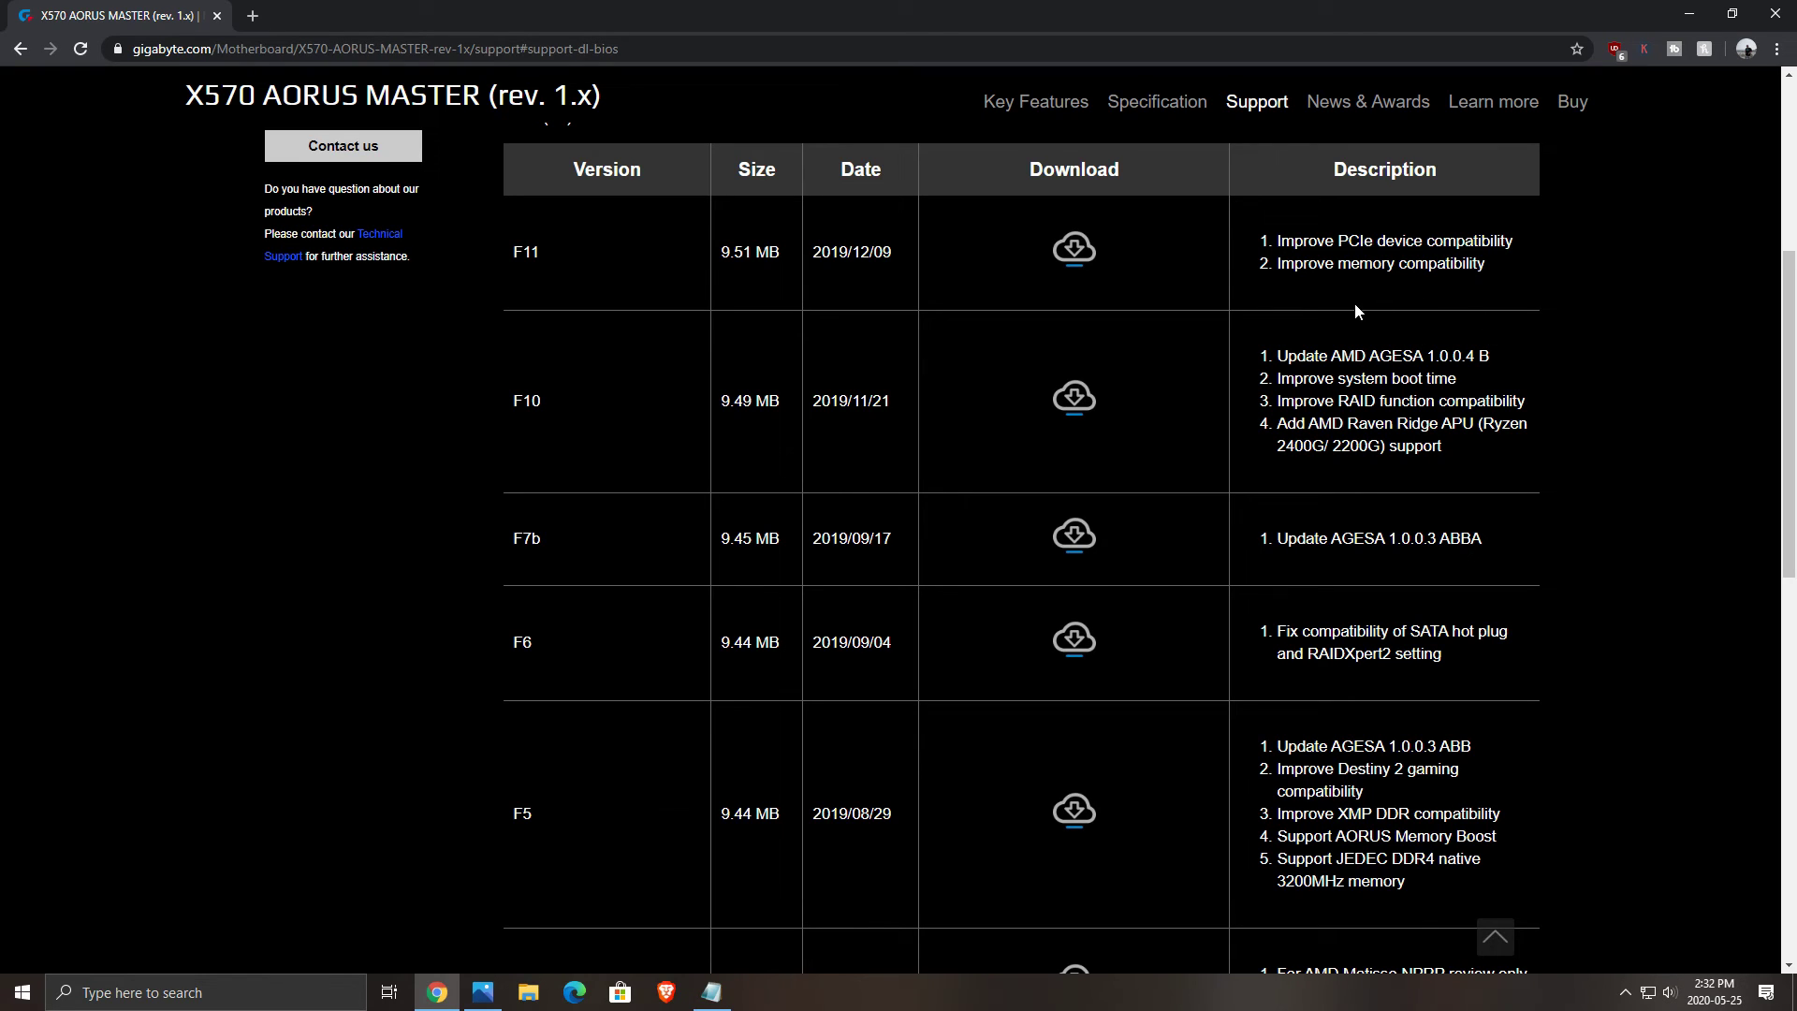
- Browse BIOS versions F11 through F4, highlighting AGESA in the F10 description
double_click(1381, 354)
scroll(1427, 524, "down", 2)
scroll(1425, 548, "down", 2)
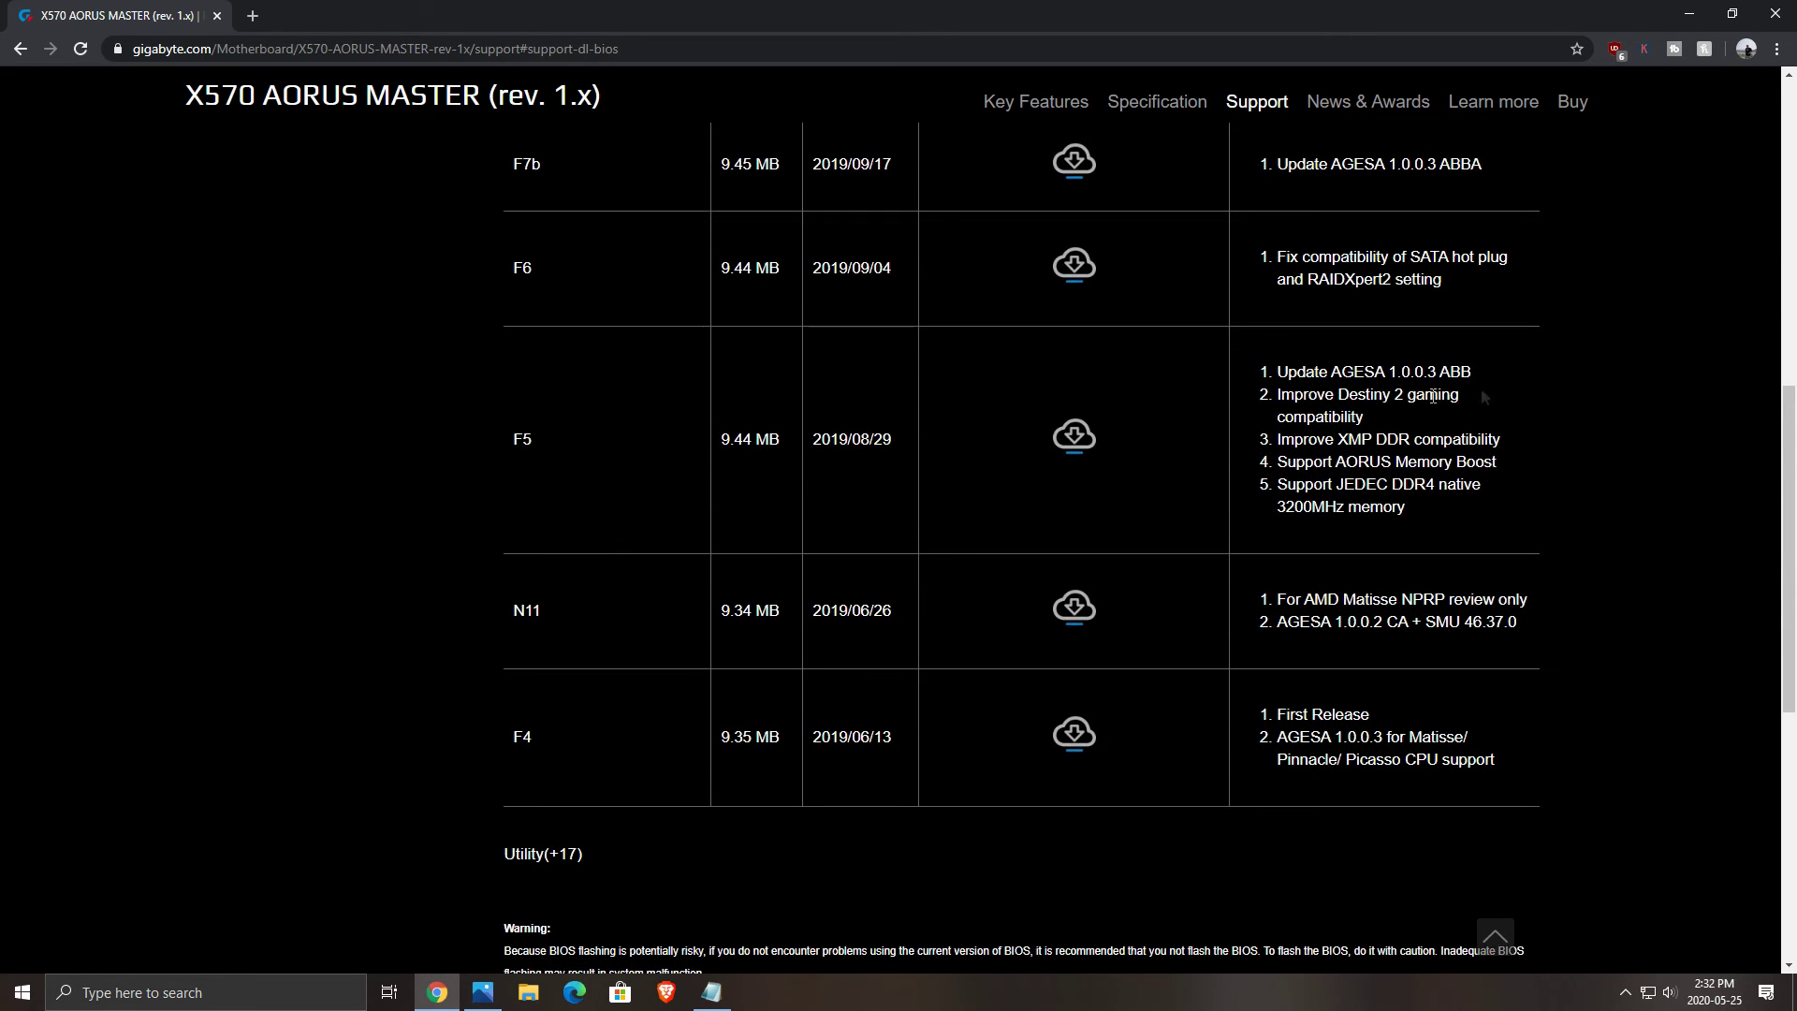
scroll(1497, 617, "up", 4)
scroll(1530, 620, "up", 1)
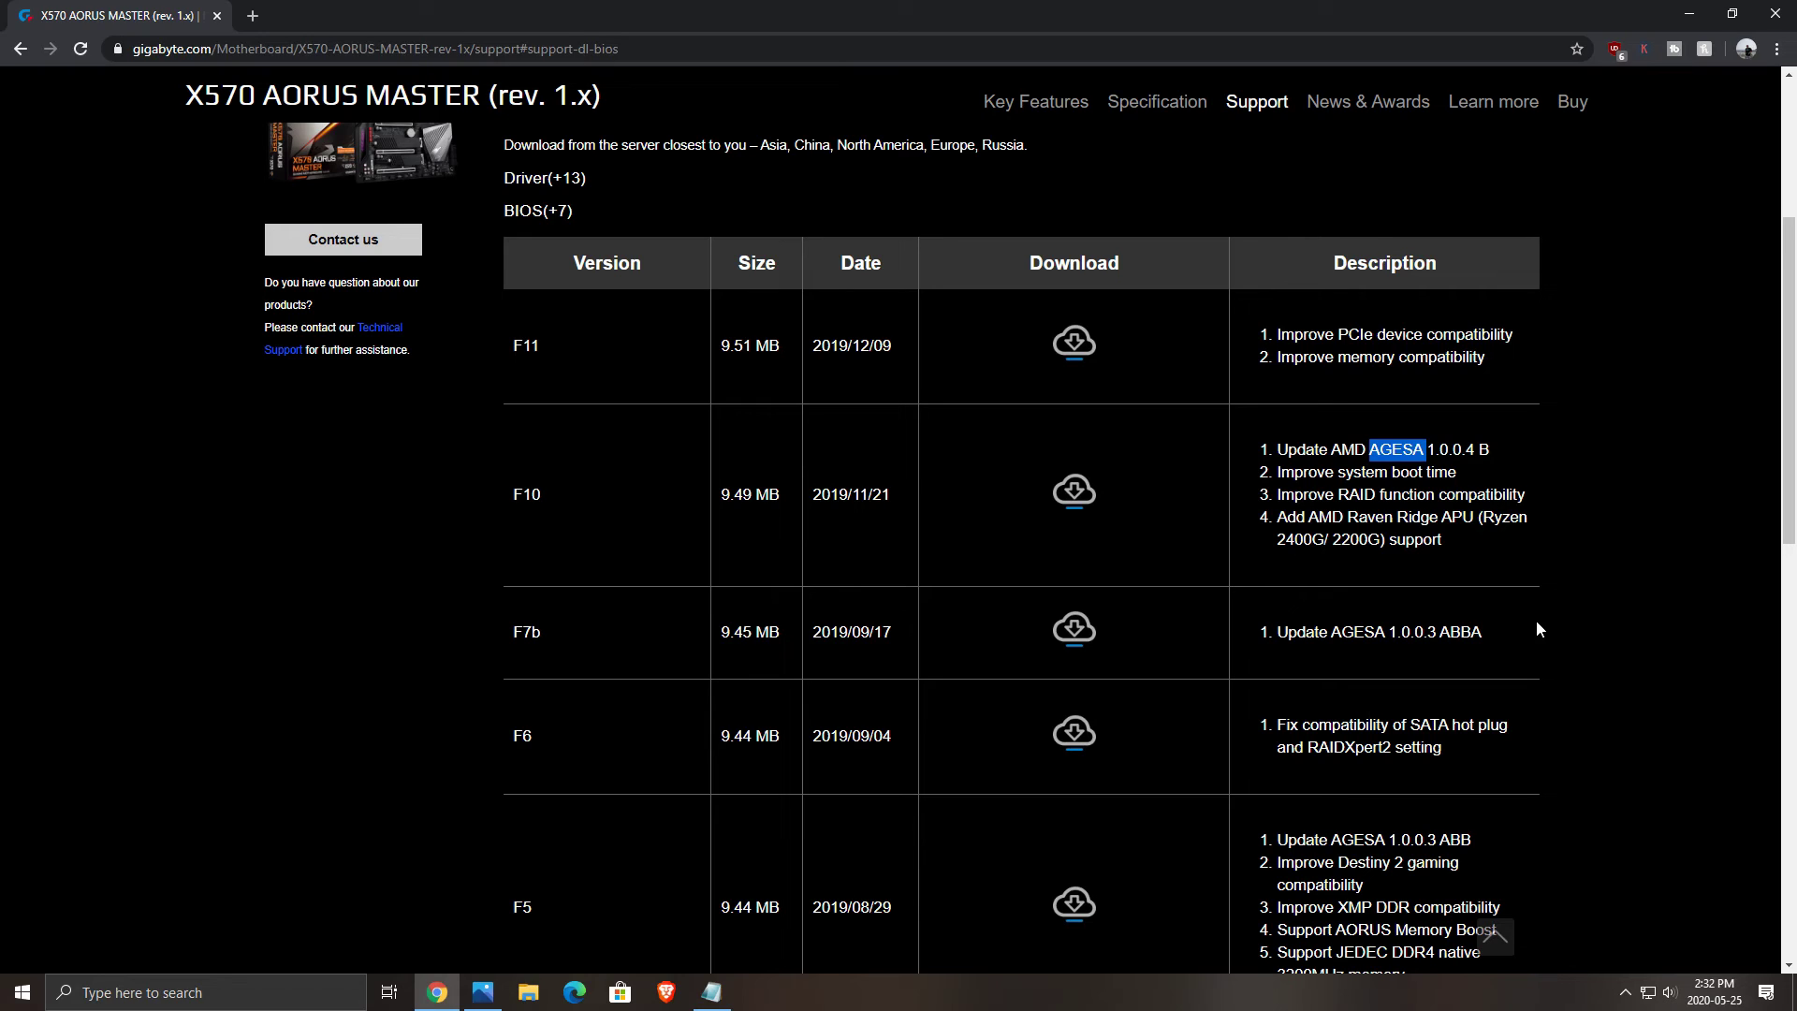
scroll(1536, 619, "up", 2)
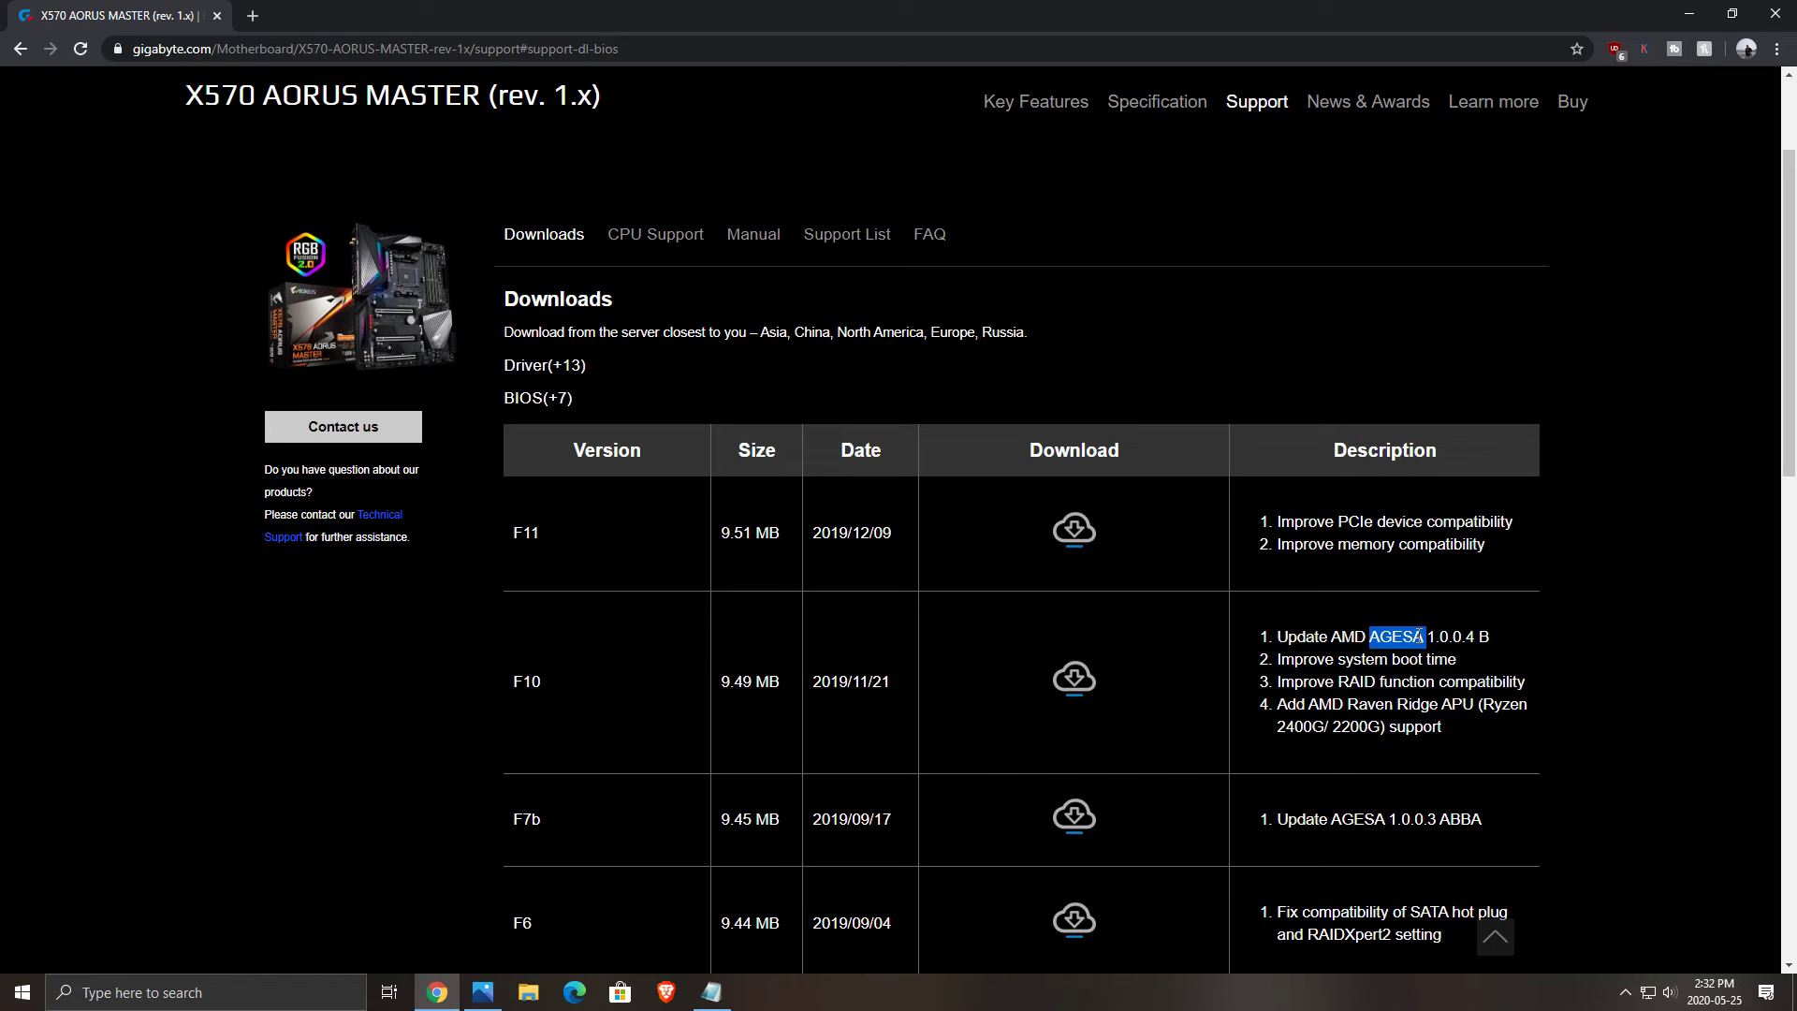
left_click(601, 445)
scroll(618, 468, "down", 13)
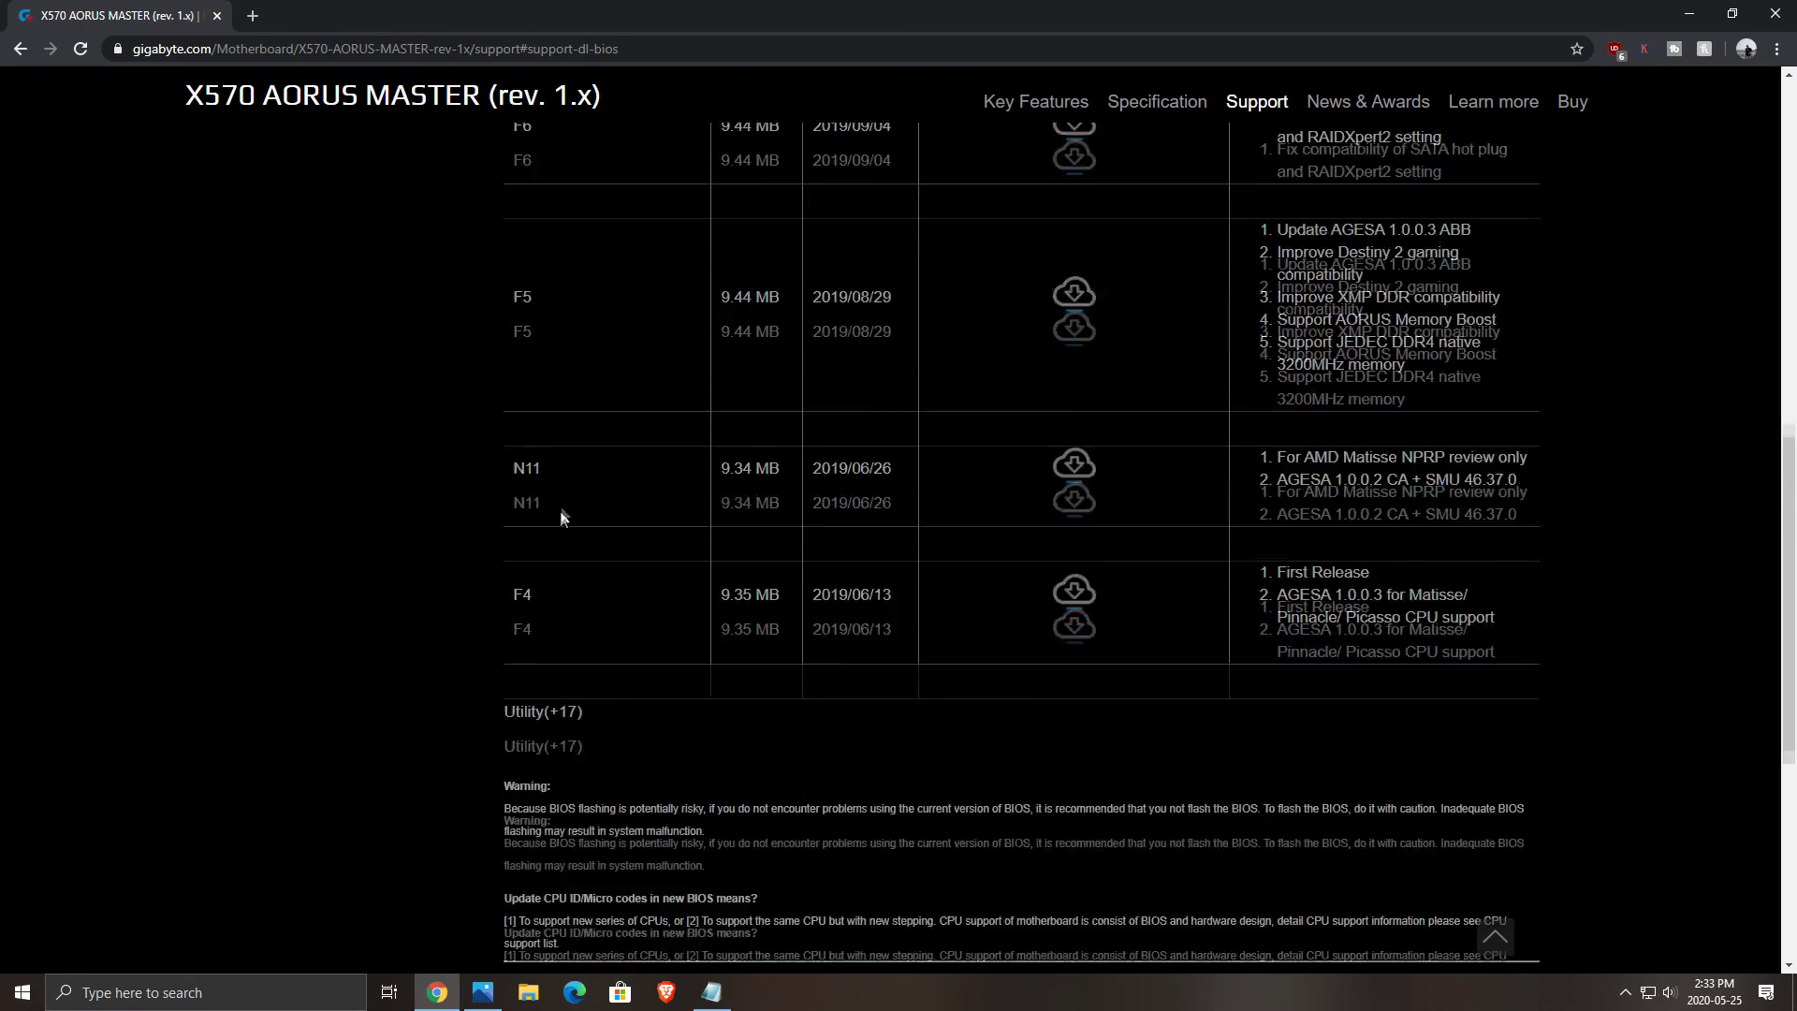
scroll(549, 401, "up", 11)
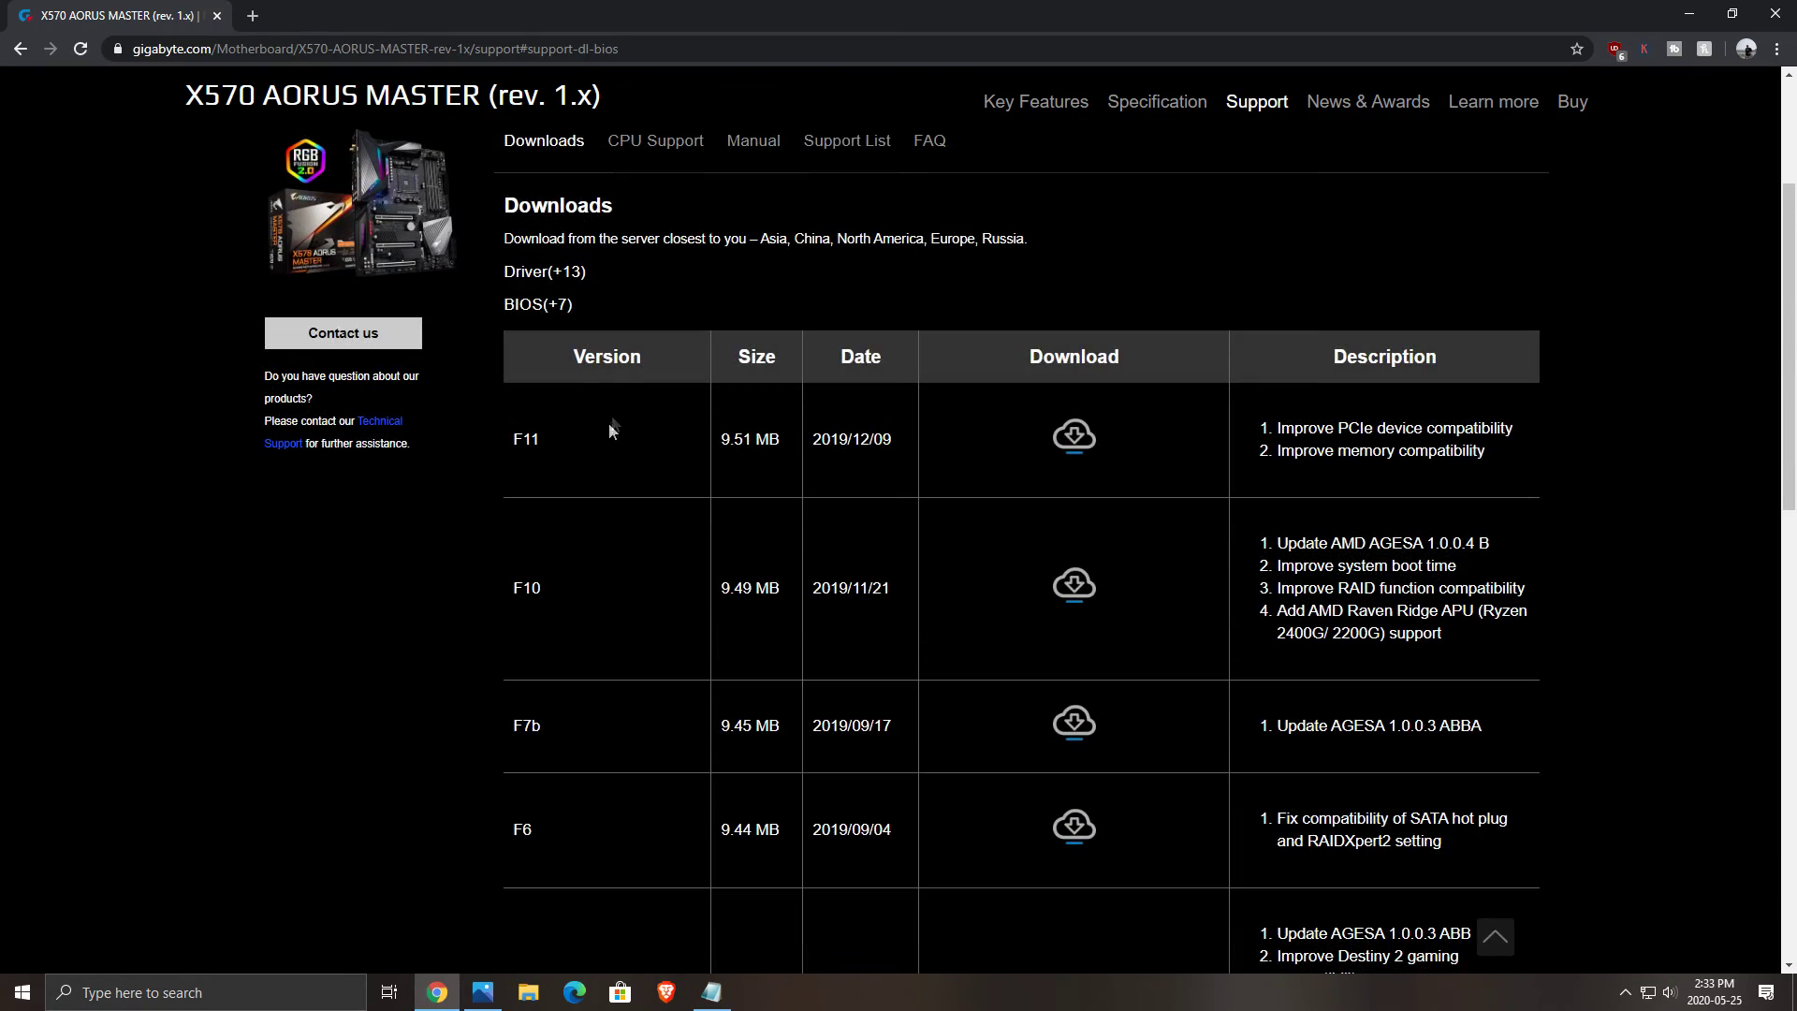
- Expand the Driver section and the Chipset table listing AMD Chipset Driver 19.10.16
left_click(549, 274)
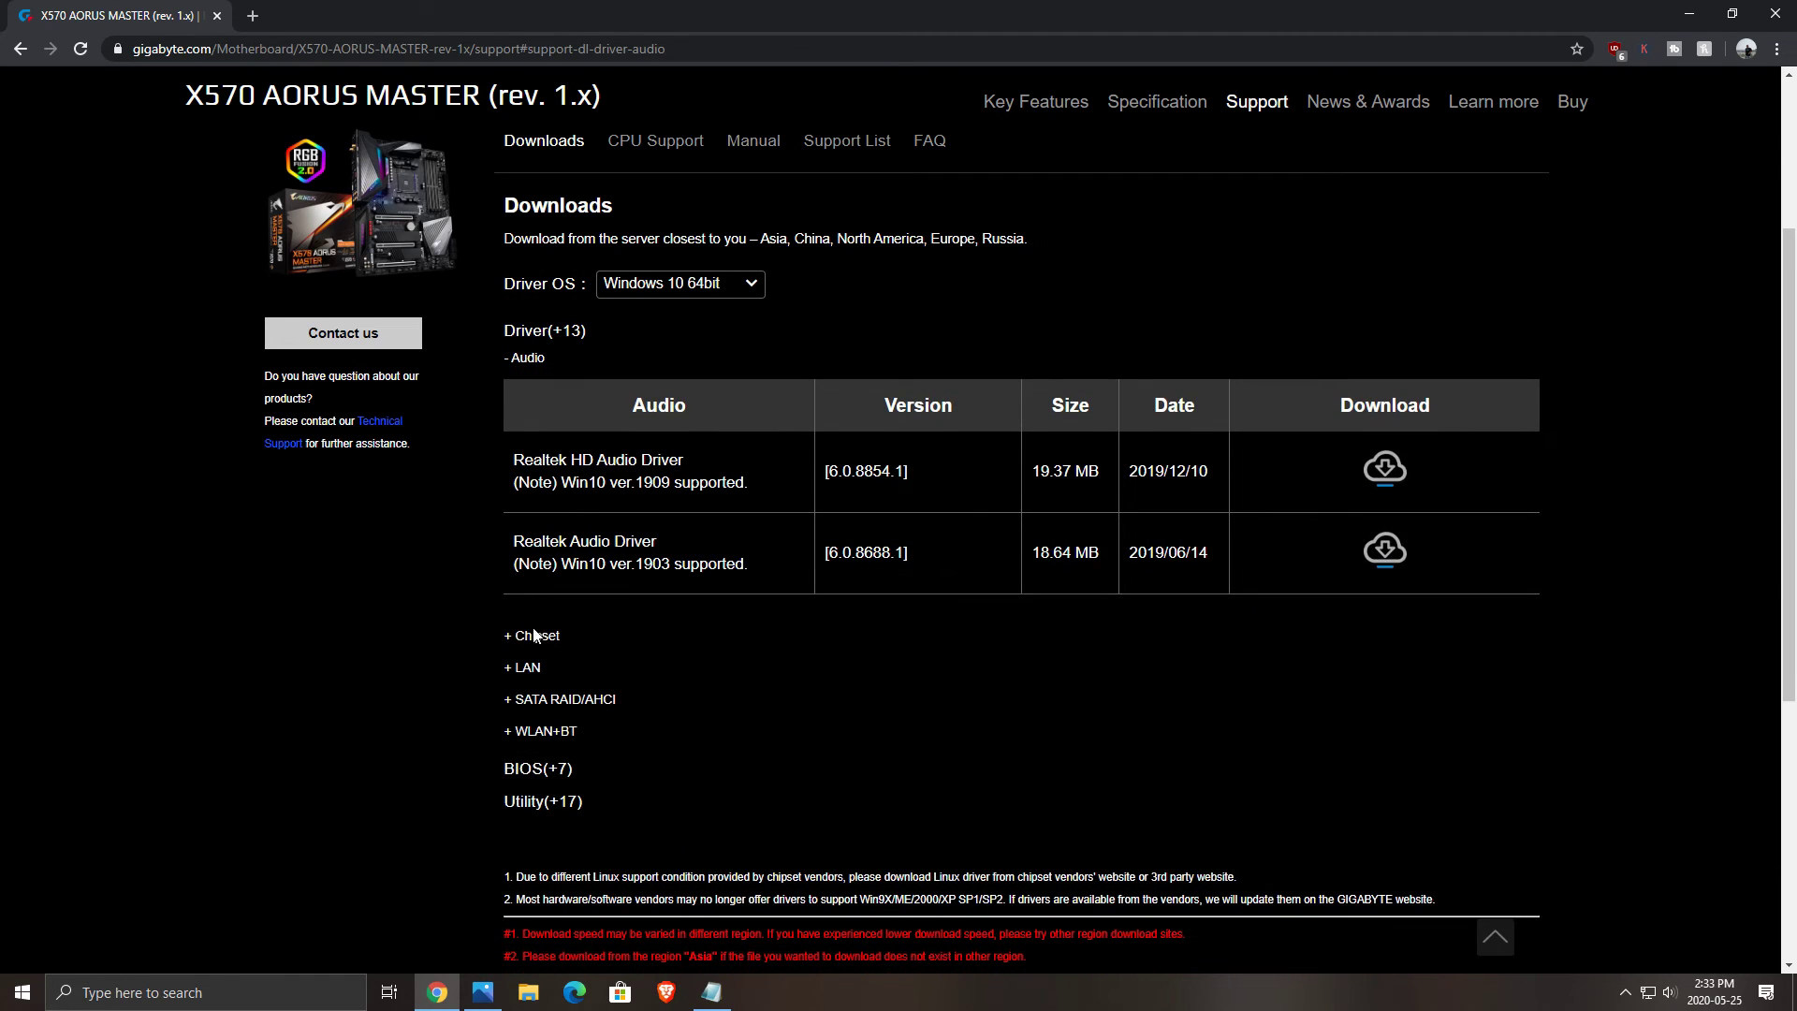
left_click(535, 635)
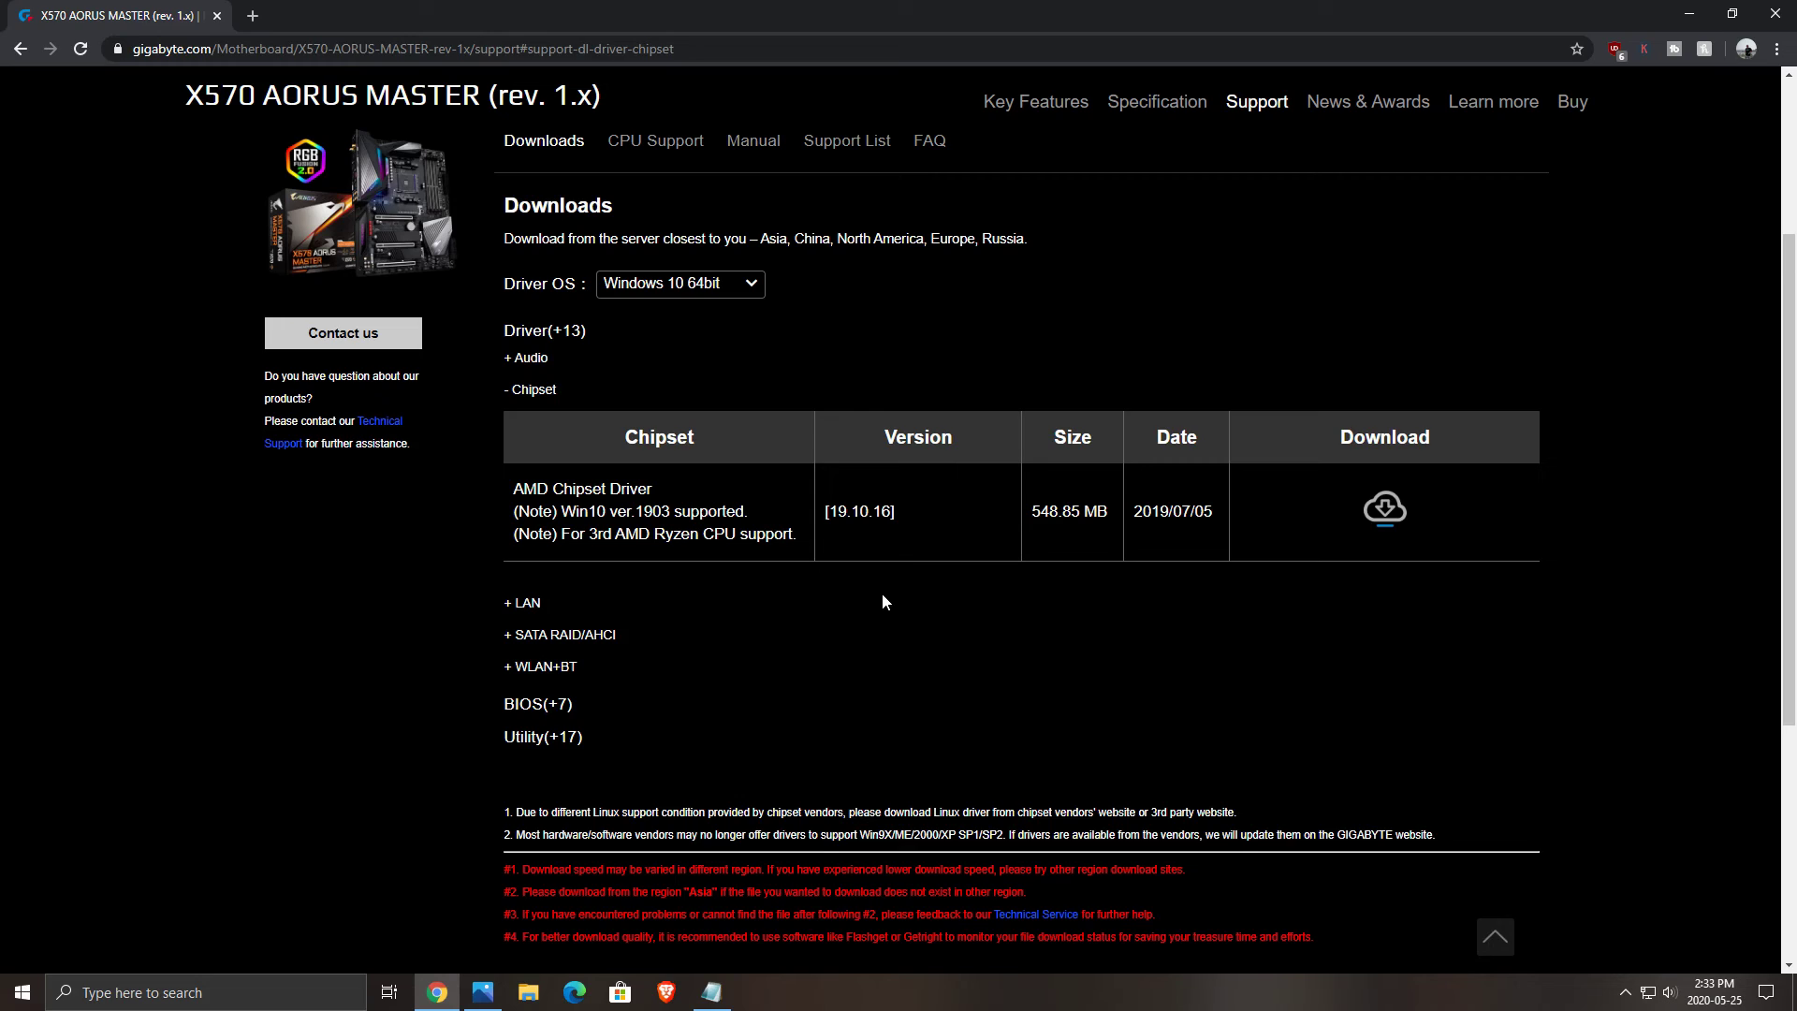
- Close Chrome and open a maximized Task Manager on Startup, selecting Xbox App Services
left_click(1773, 18)
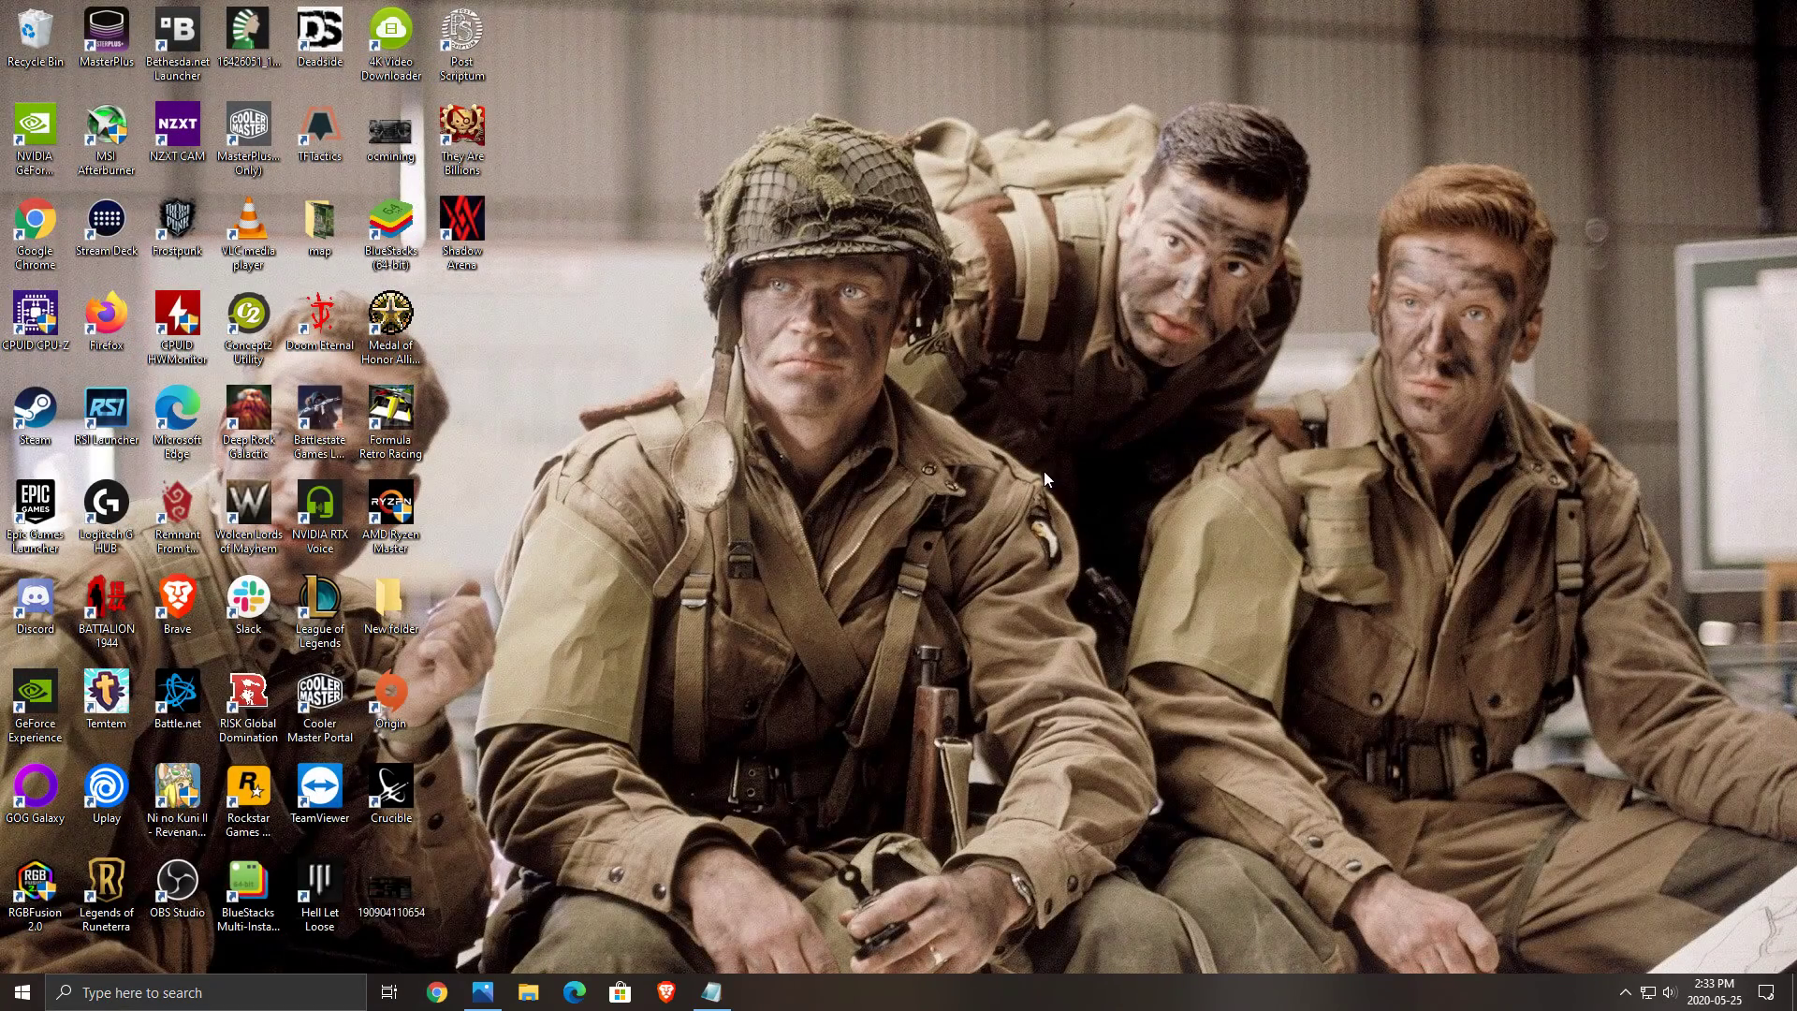
key("ctrl+alt+Delete")
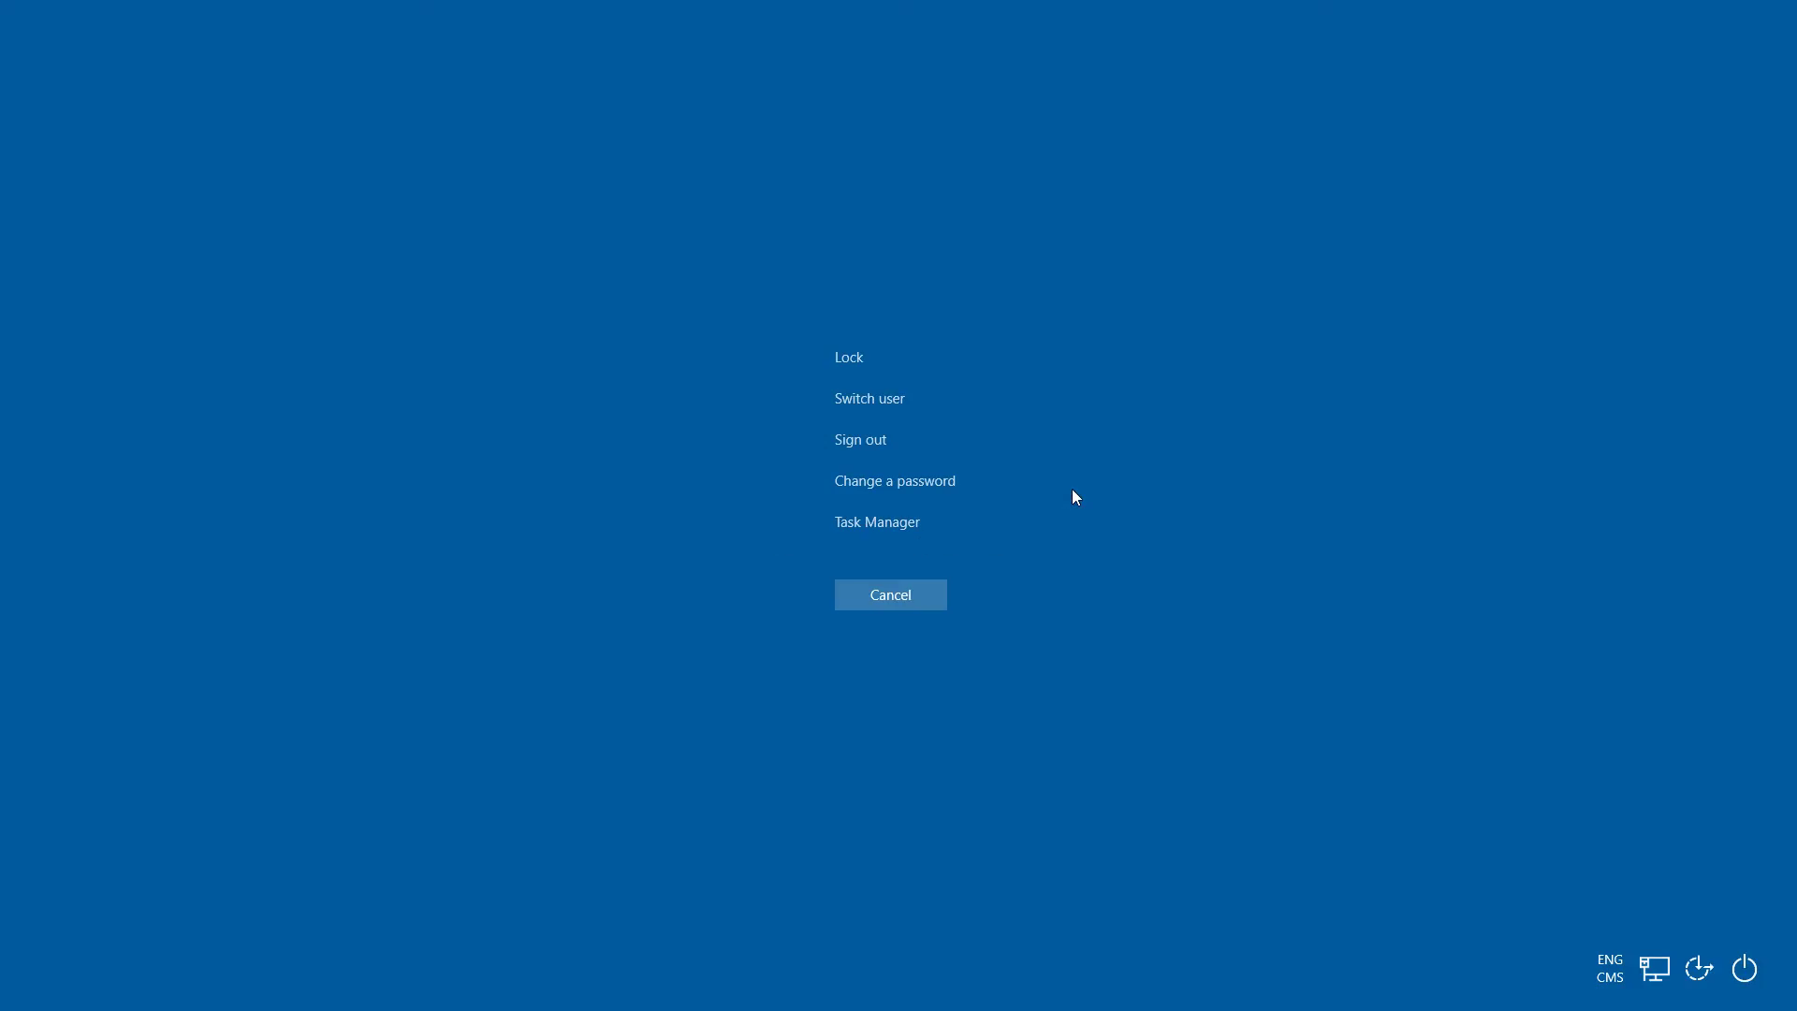
left_click(889, 526)
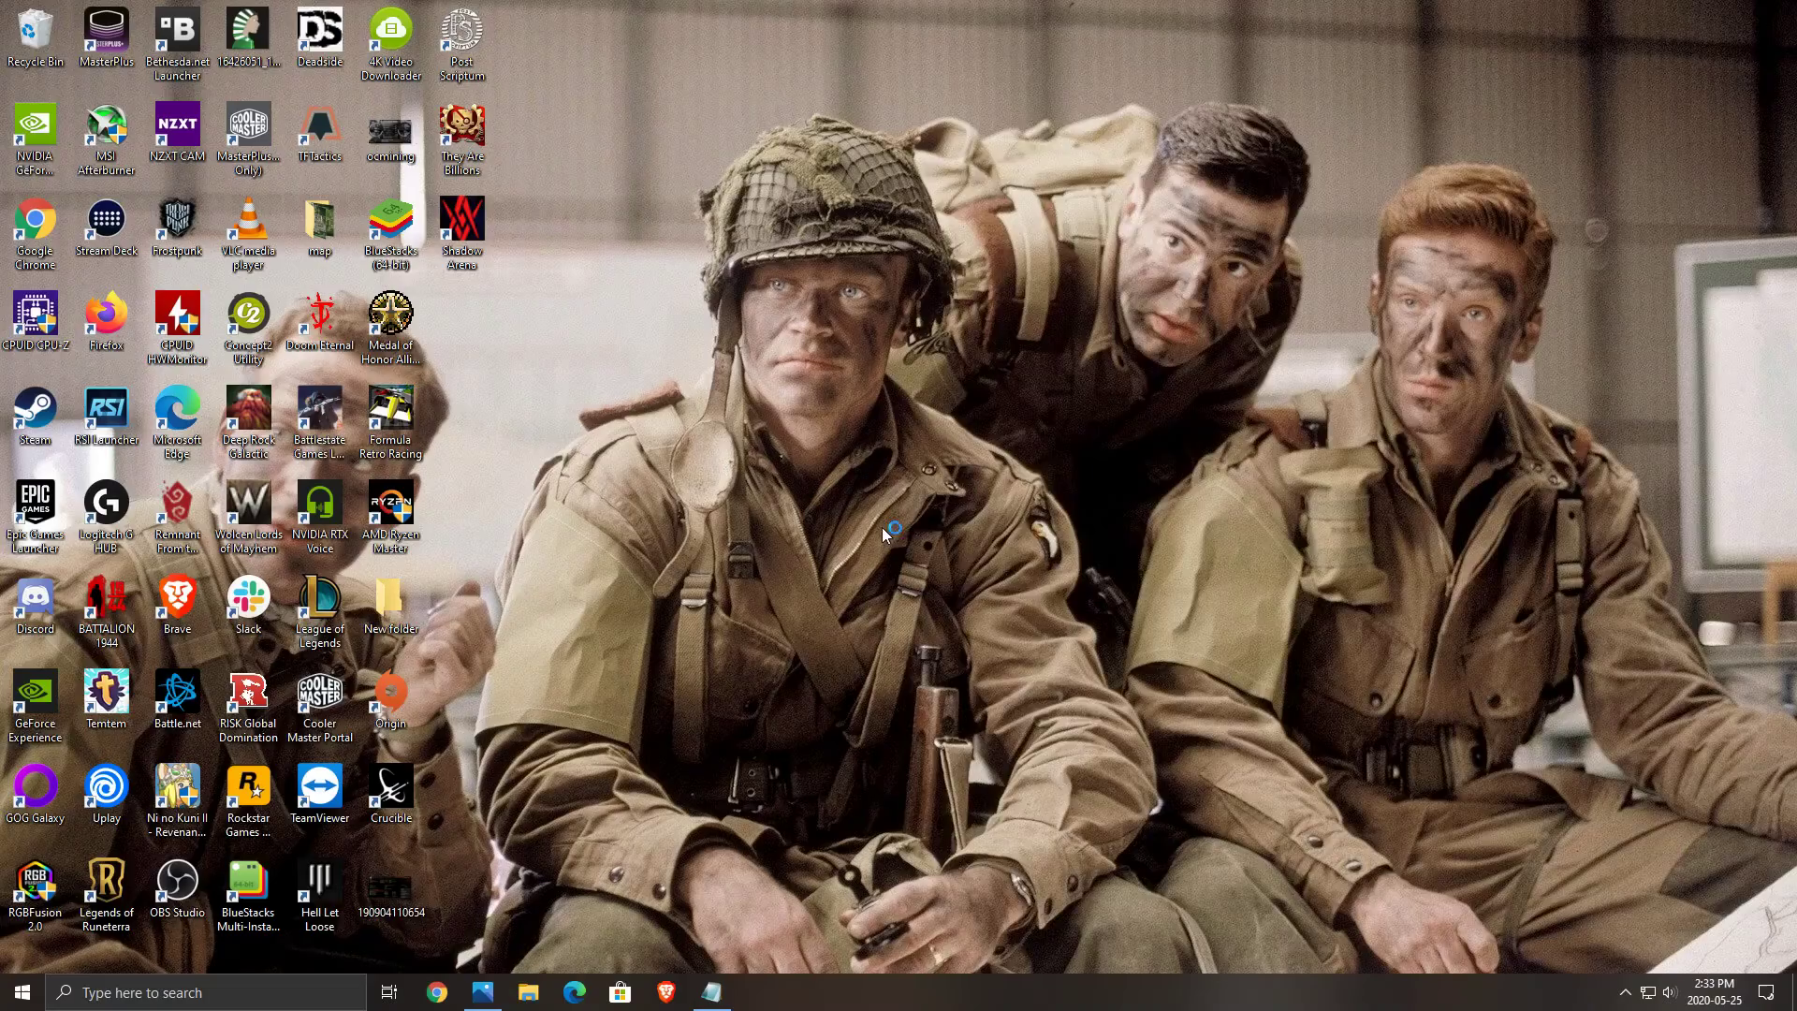
left_click_drag(1206, 14, 742, 14)
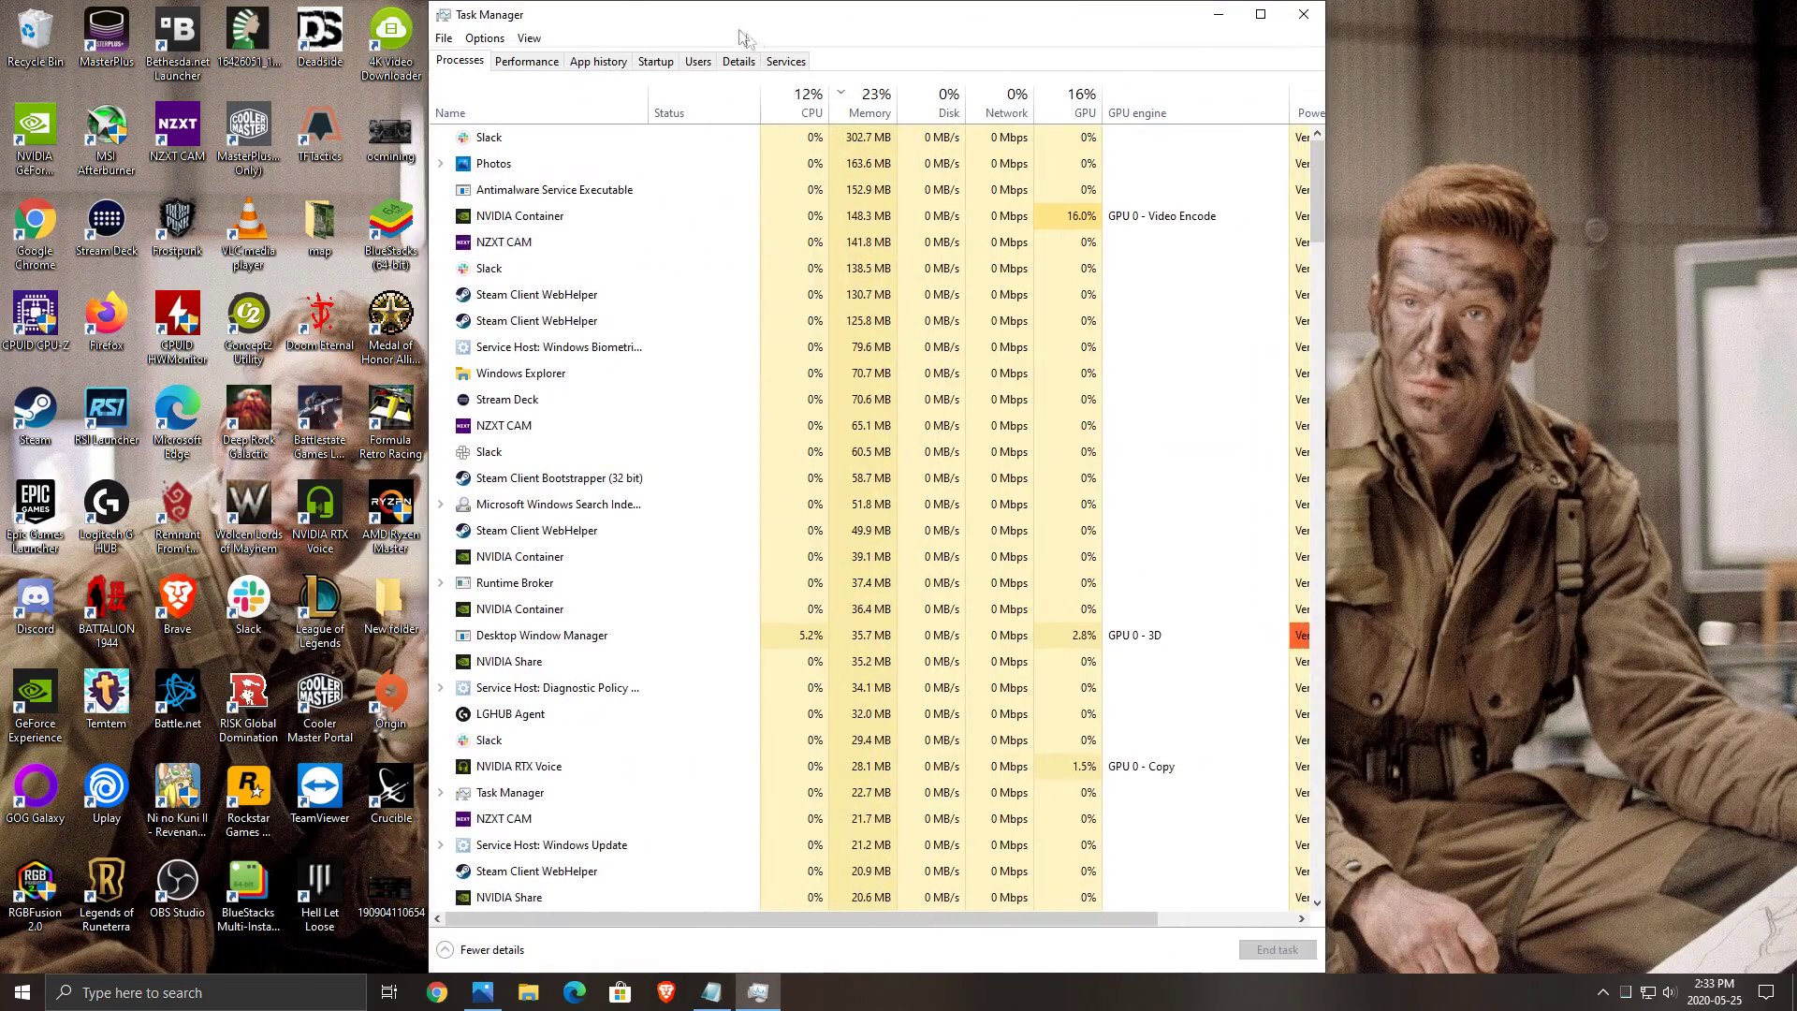
left_click(655, 61)
left_click(1259, 14)
left_click(121, 159)
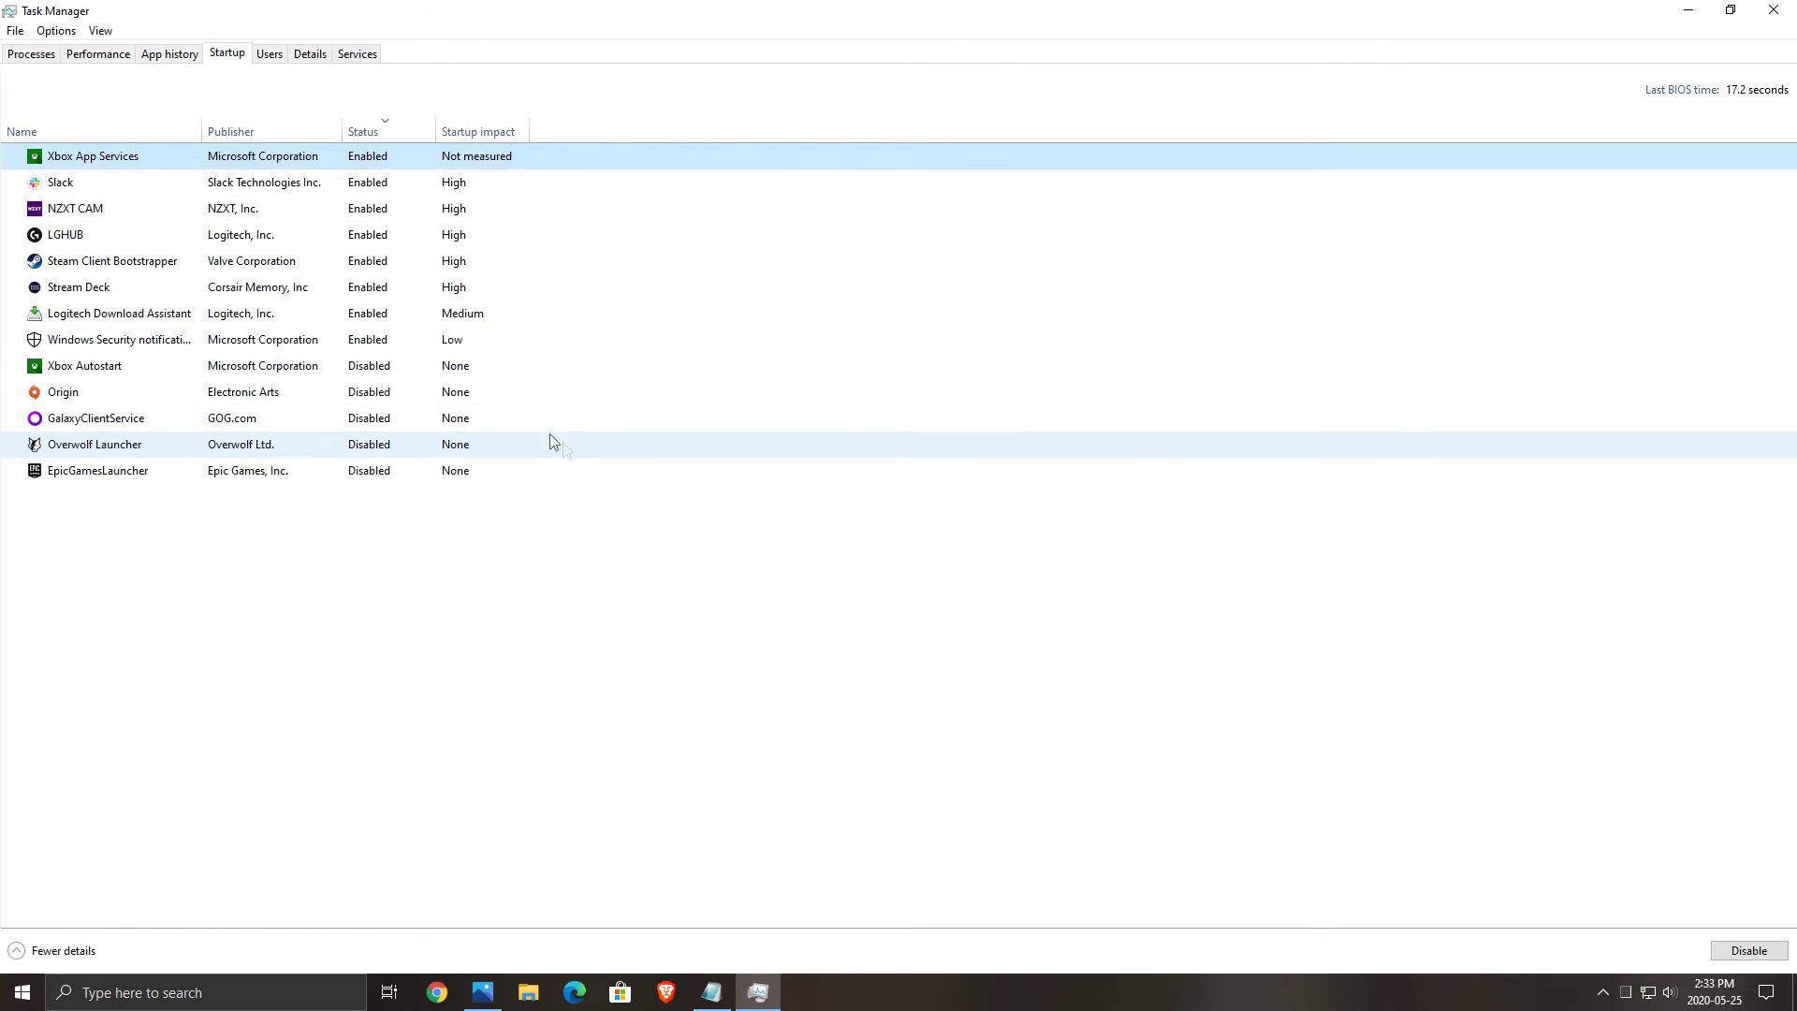
- Review startup entries such as Xbox Autostart, Origin, GalaxyClientService, Overwolf and LGHUB without changing them
left_click(386, 137)
left_click(391, 123)
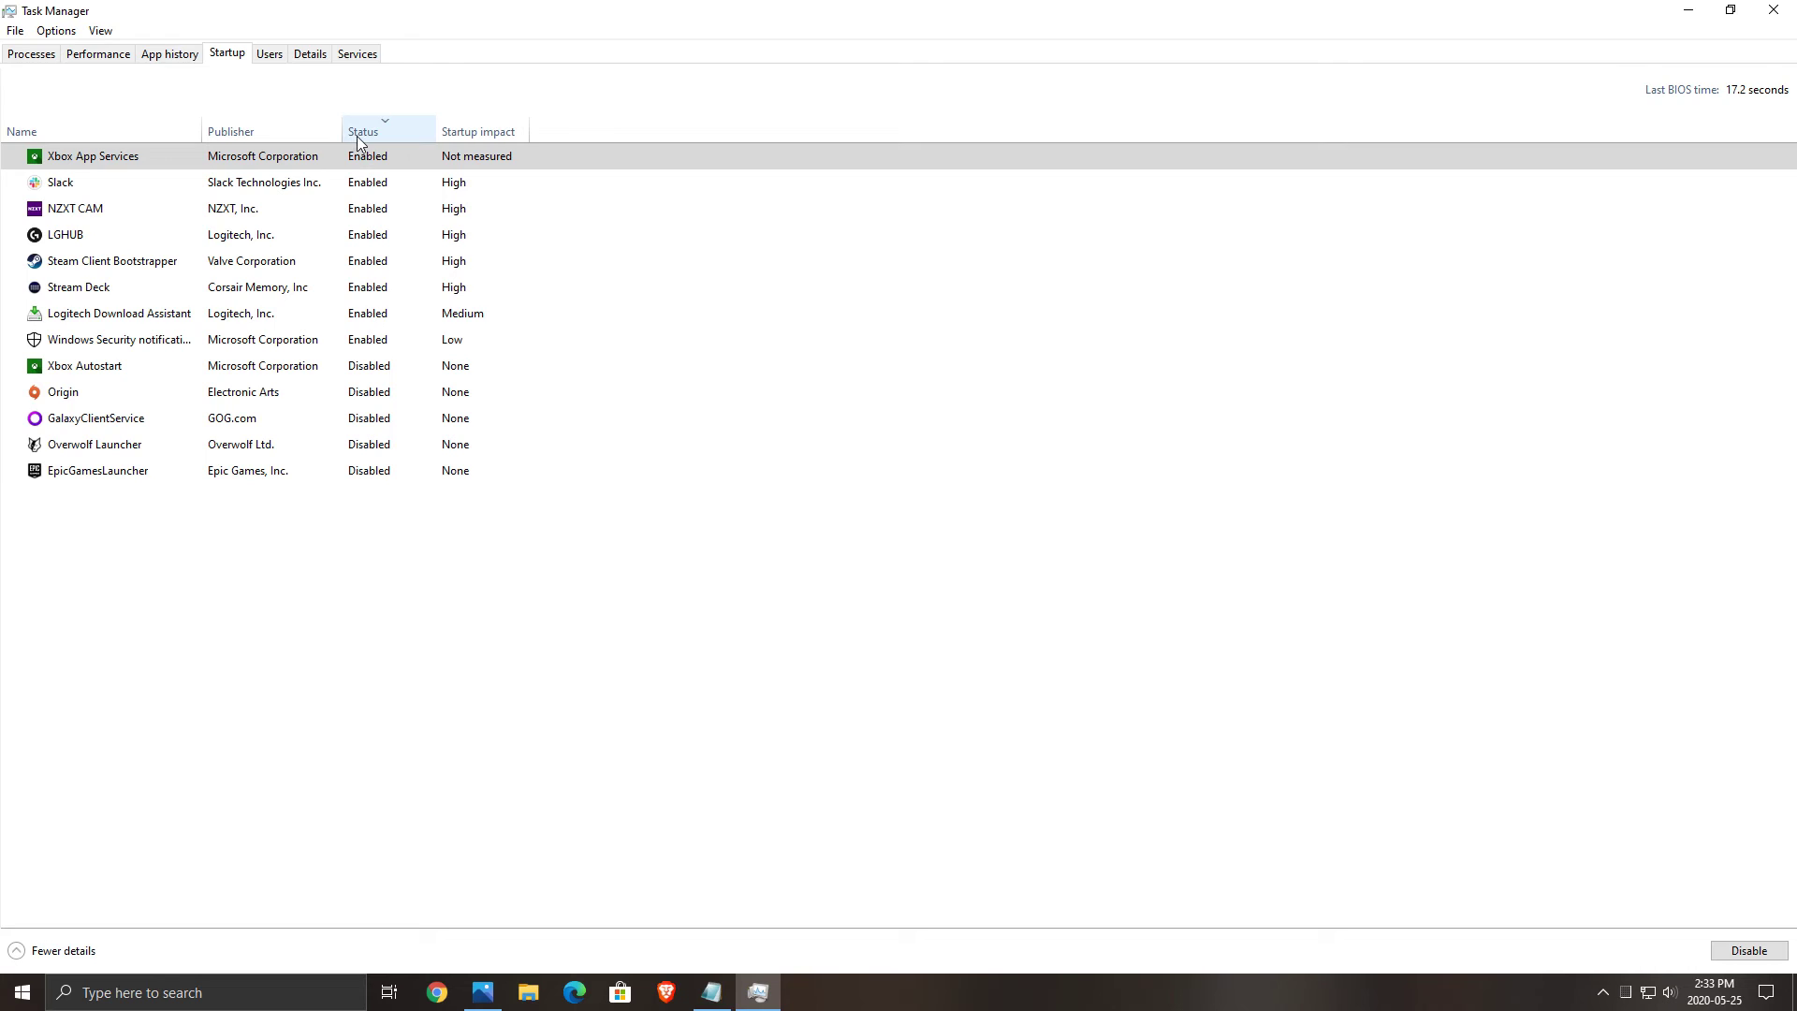
left_click(116, 164)
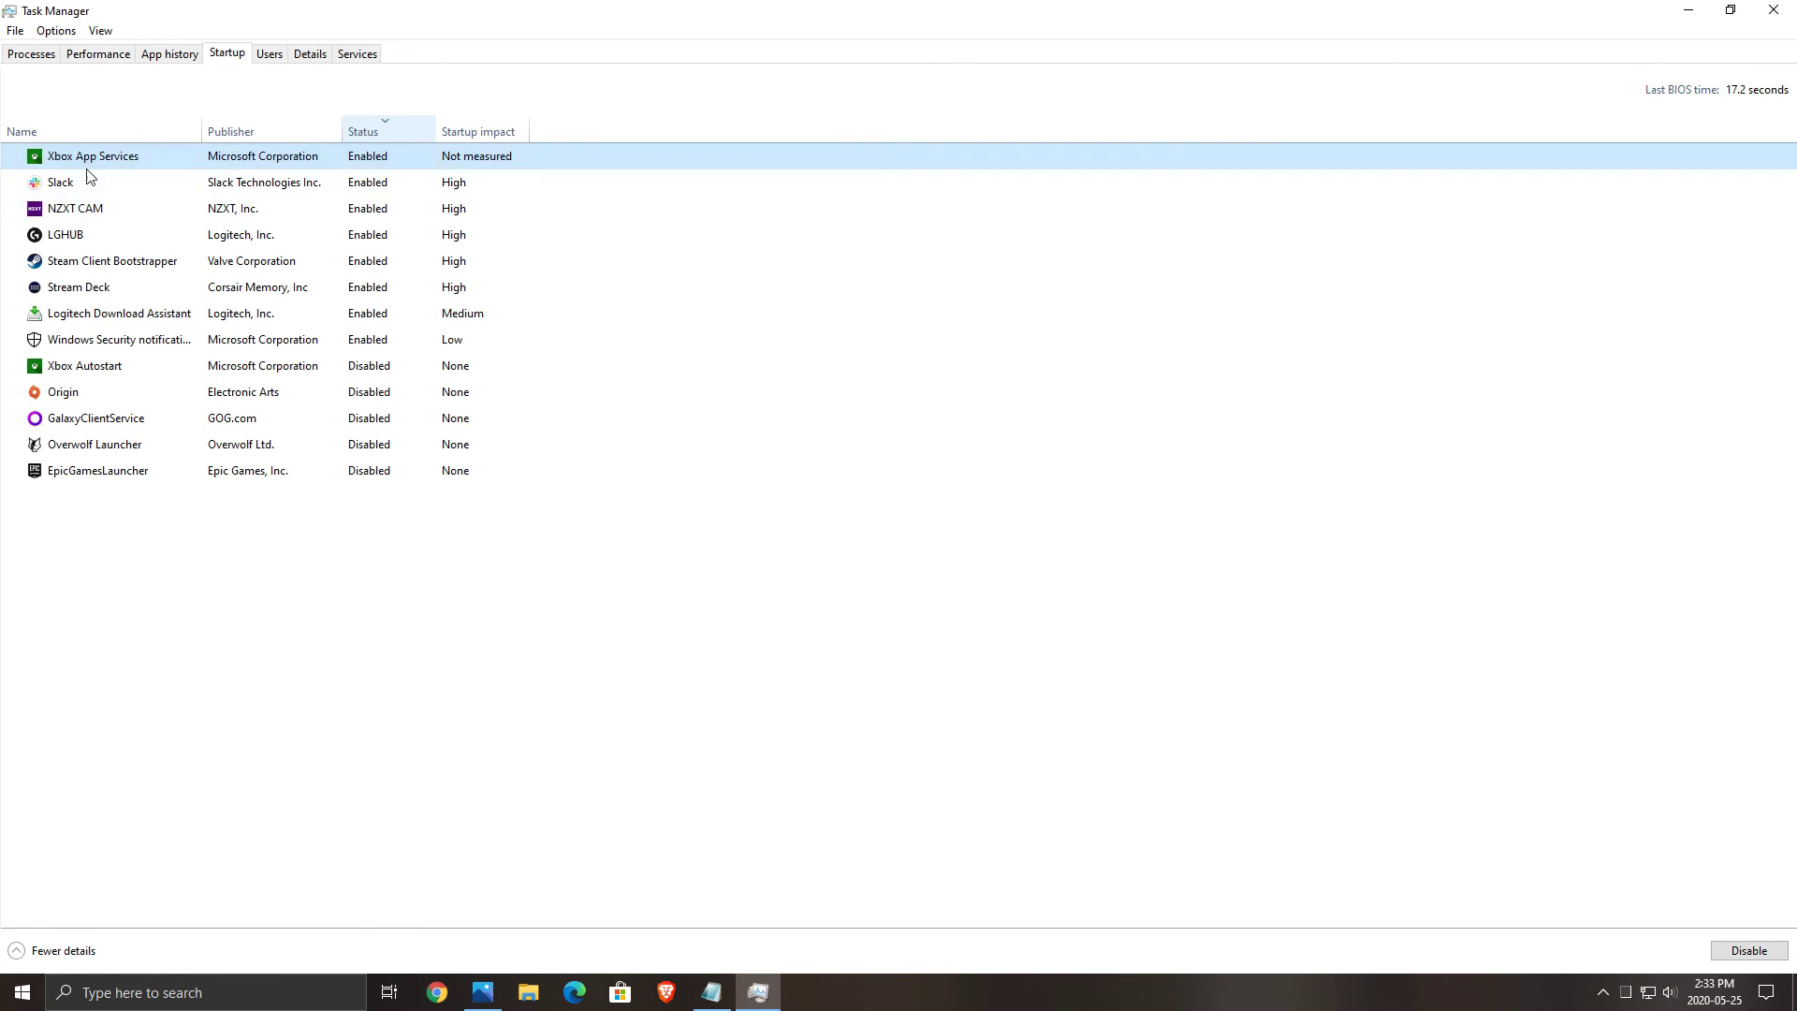
left_click(368, 370)
key("Down")
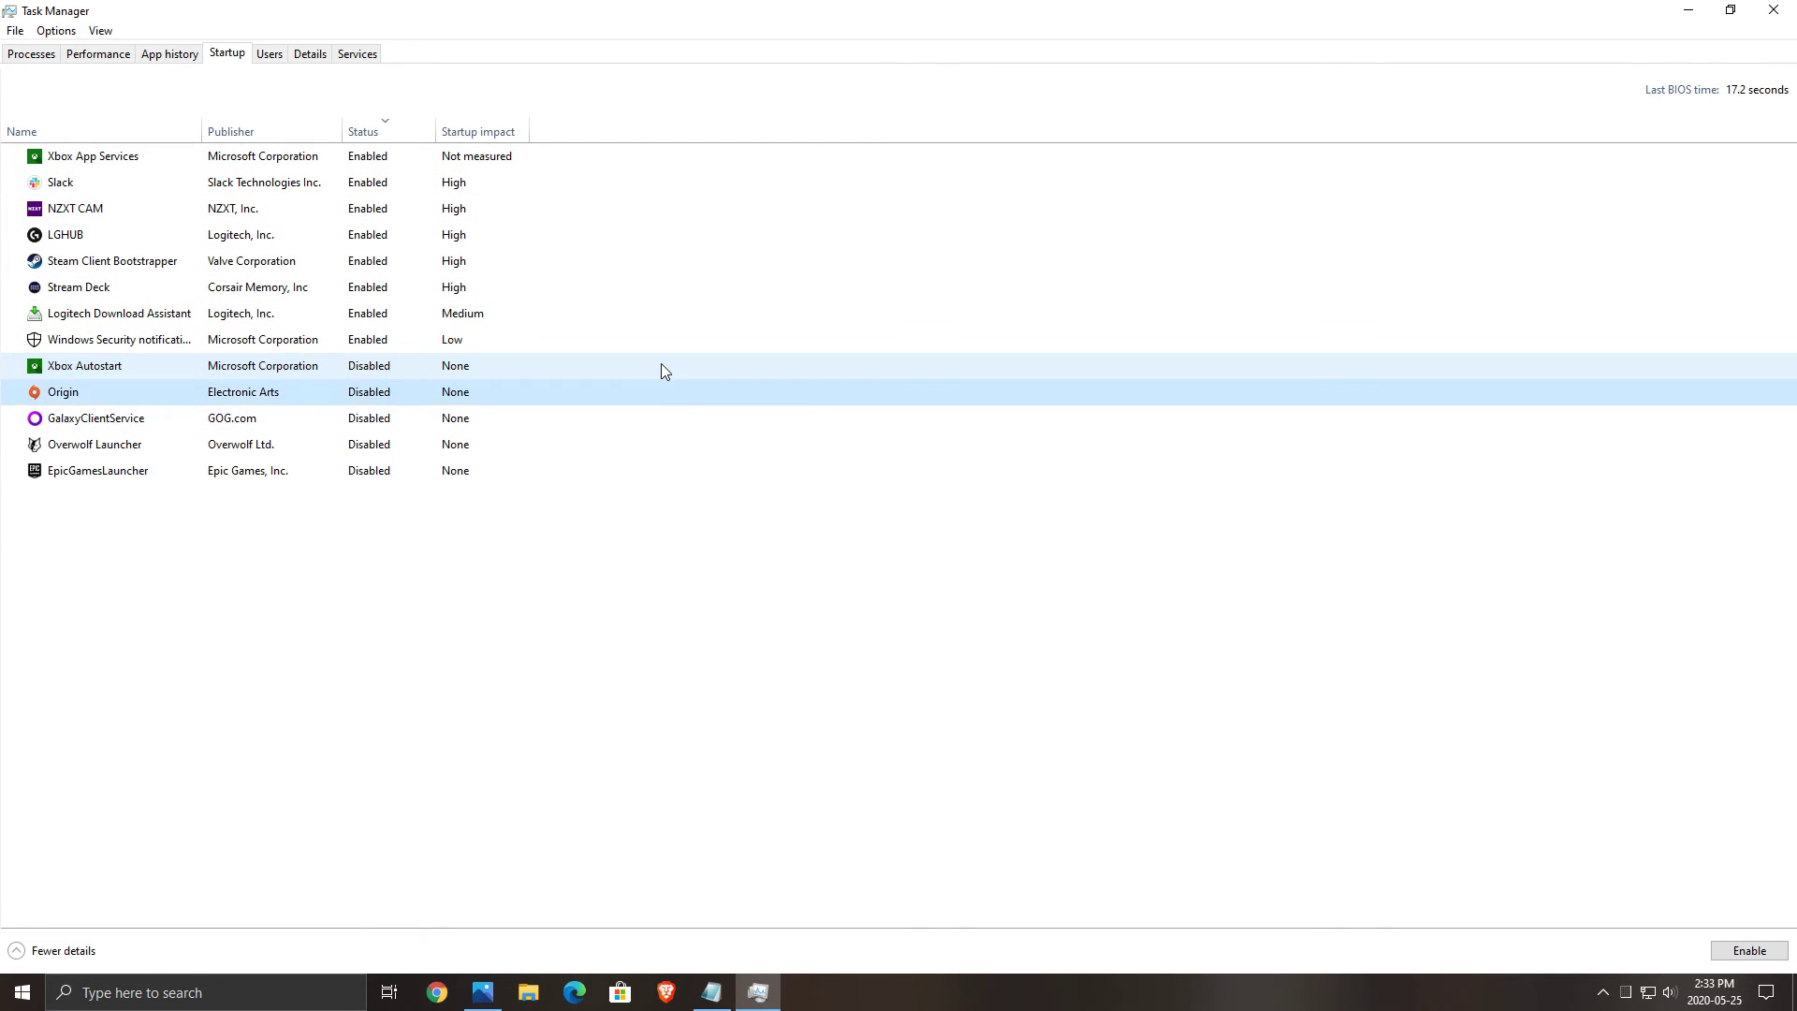
key("Down")
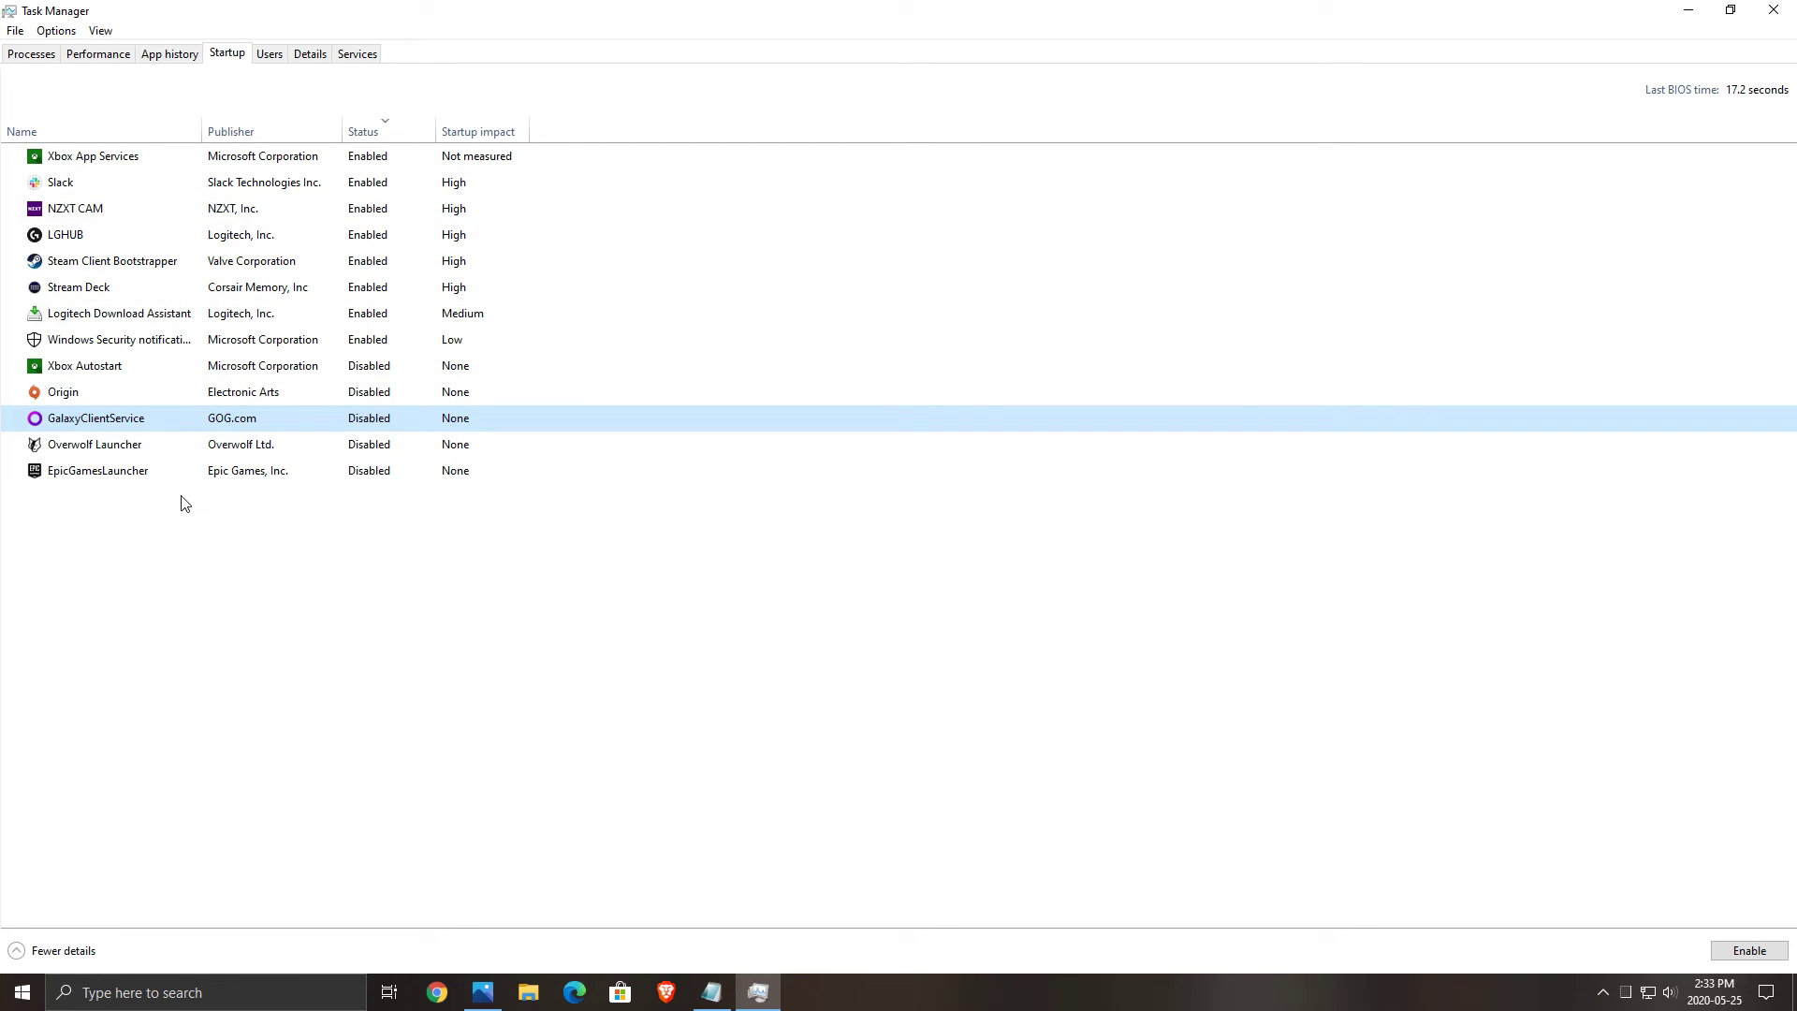
left_click(281, 366)
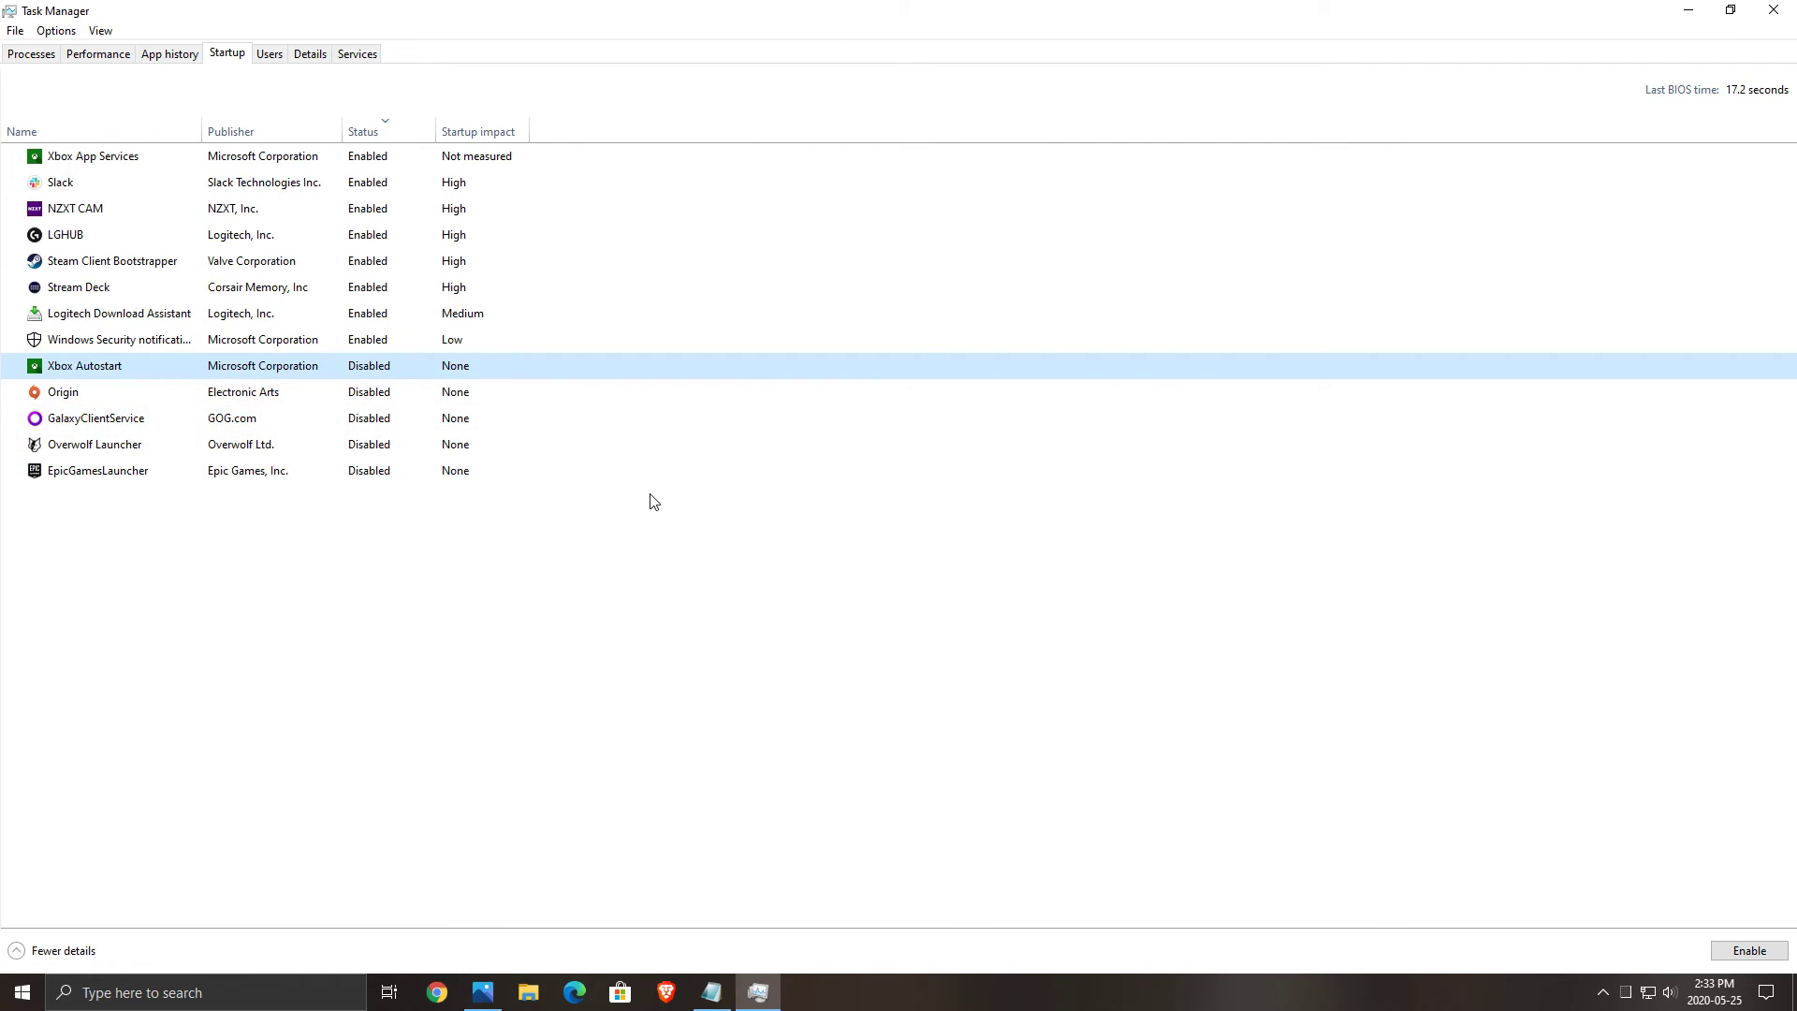
key("Down")
key("Down")
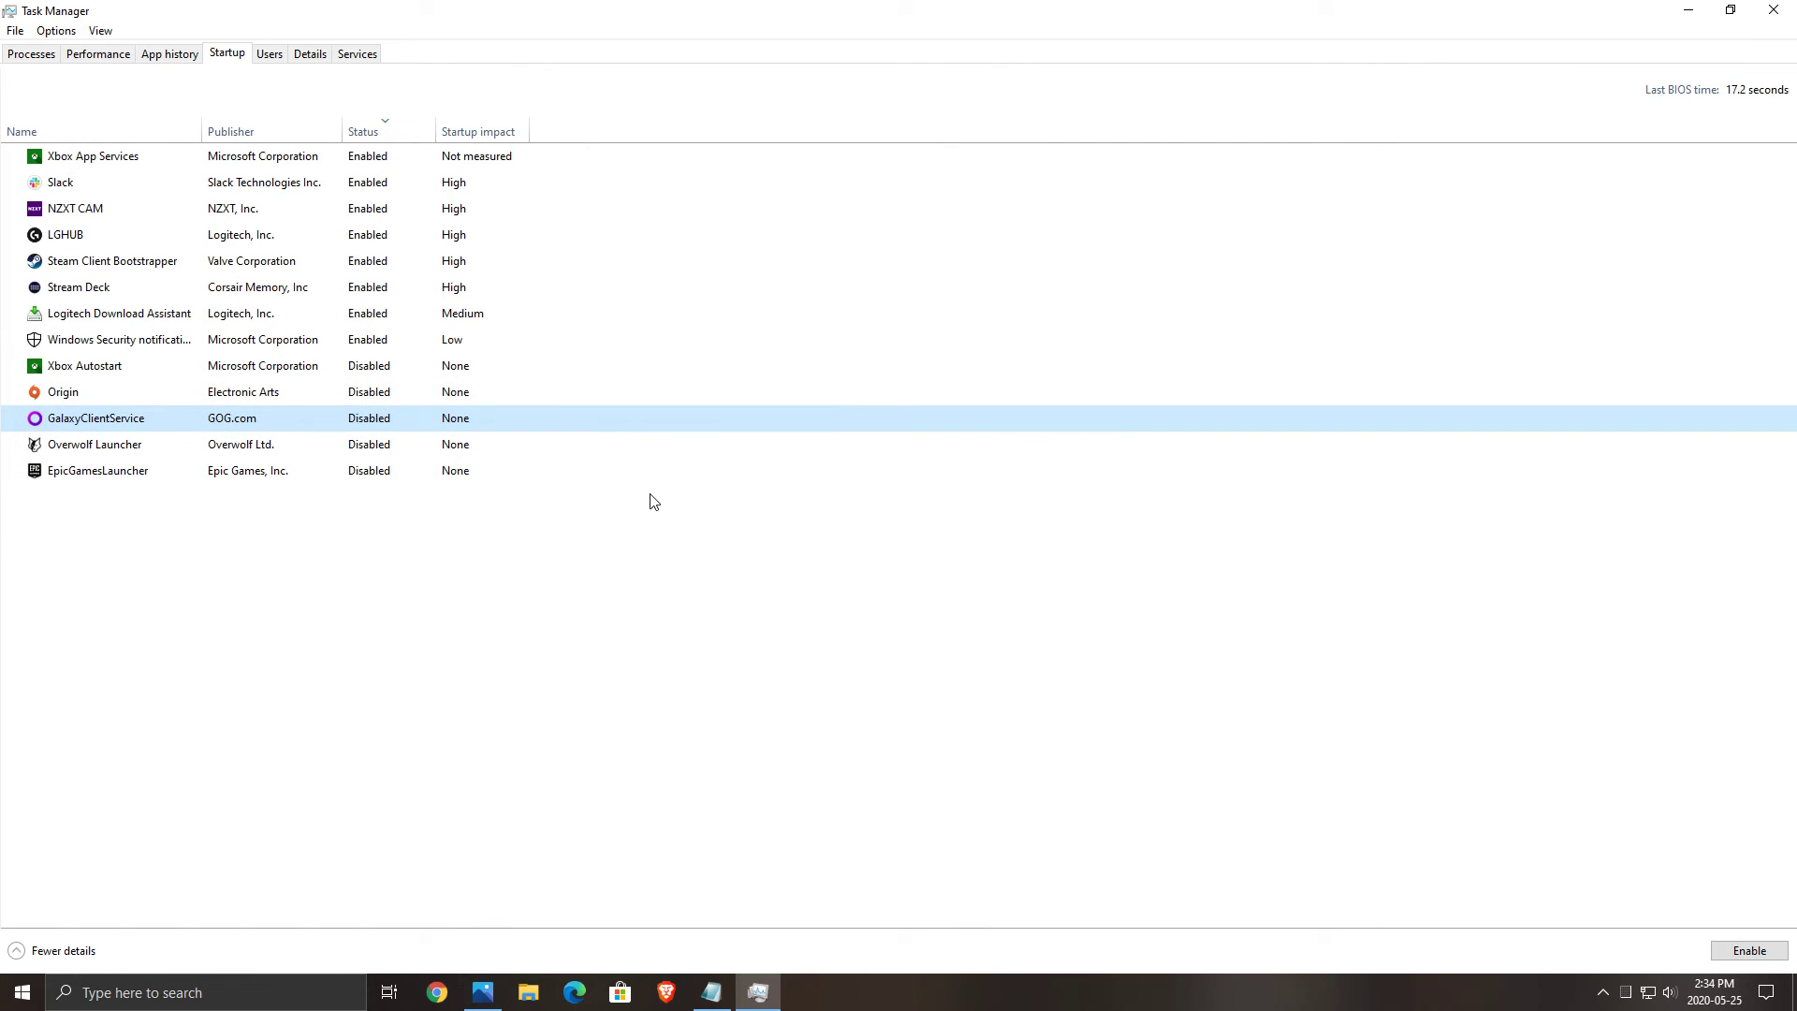
key("Down")
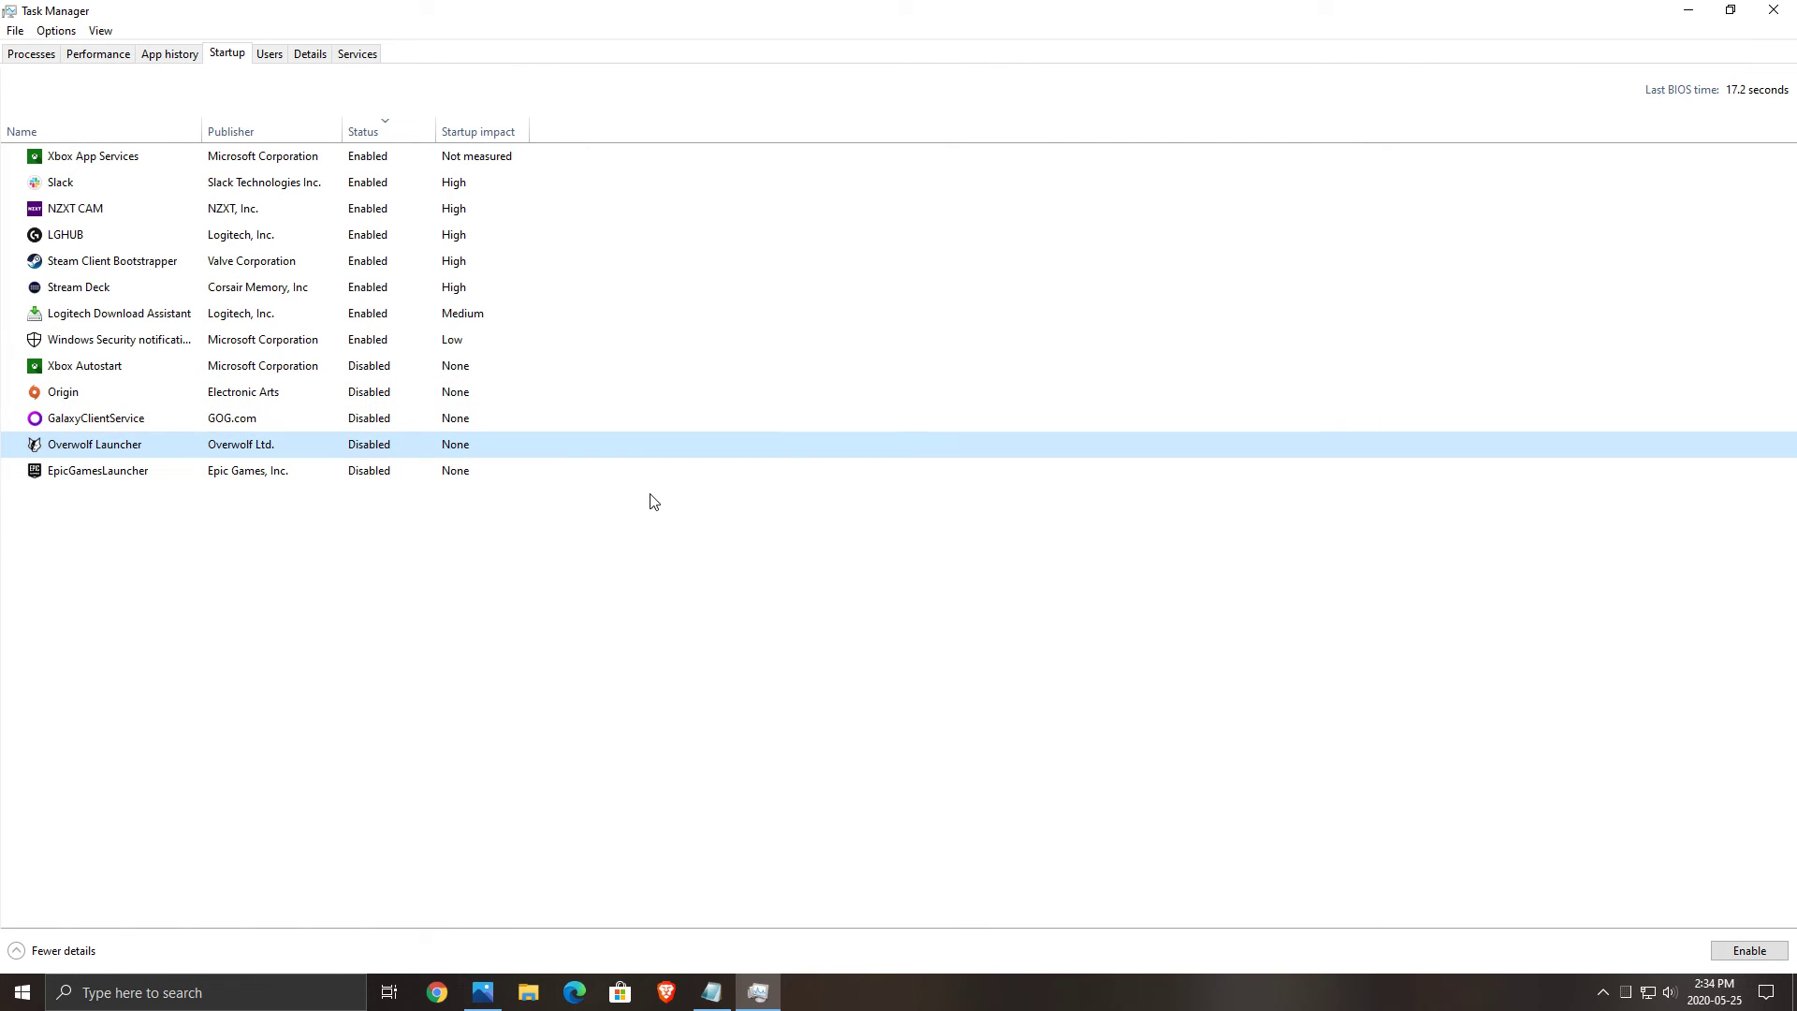
key("Down")
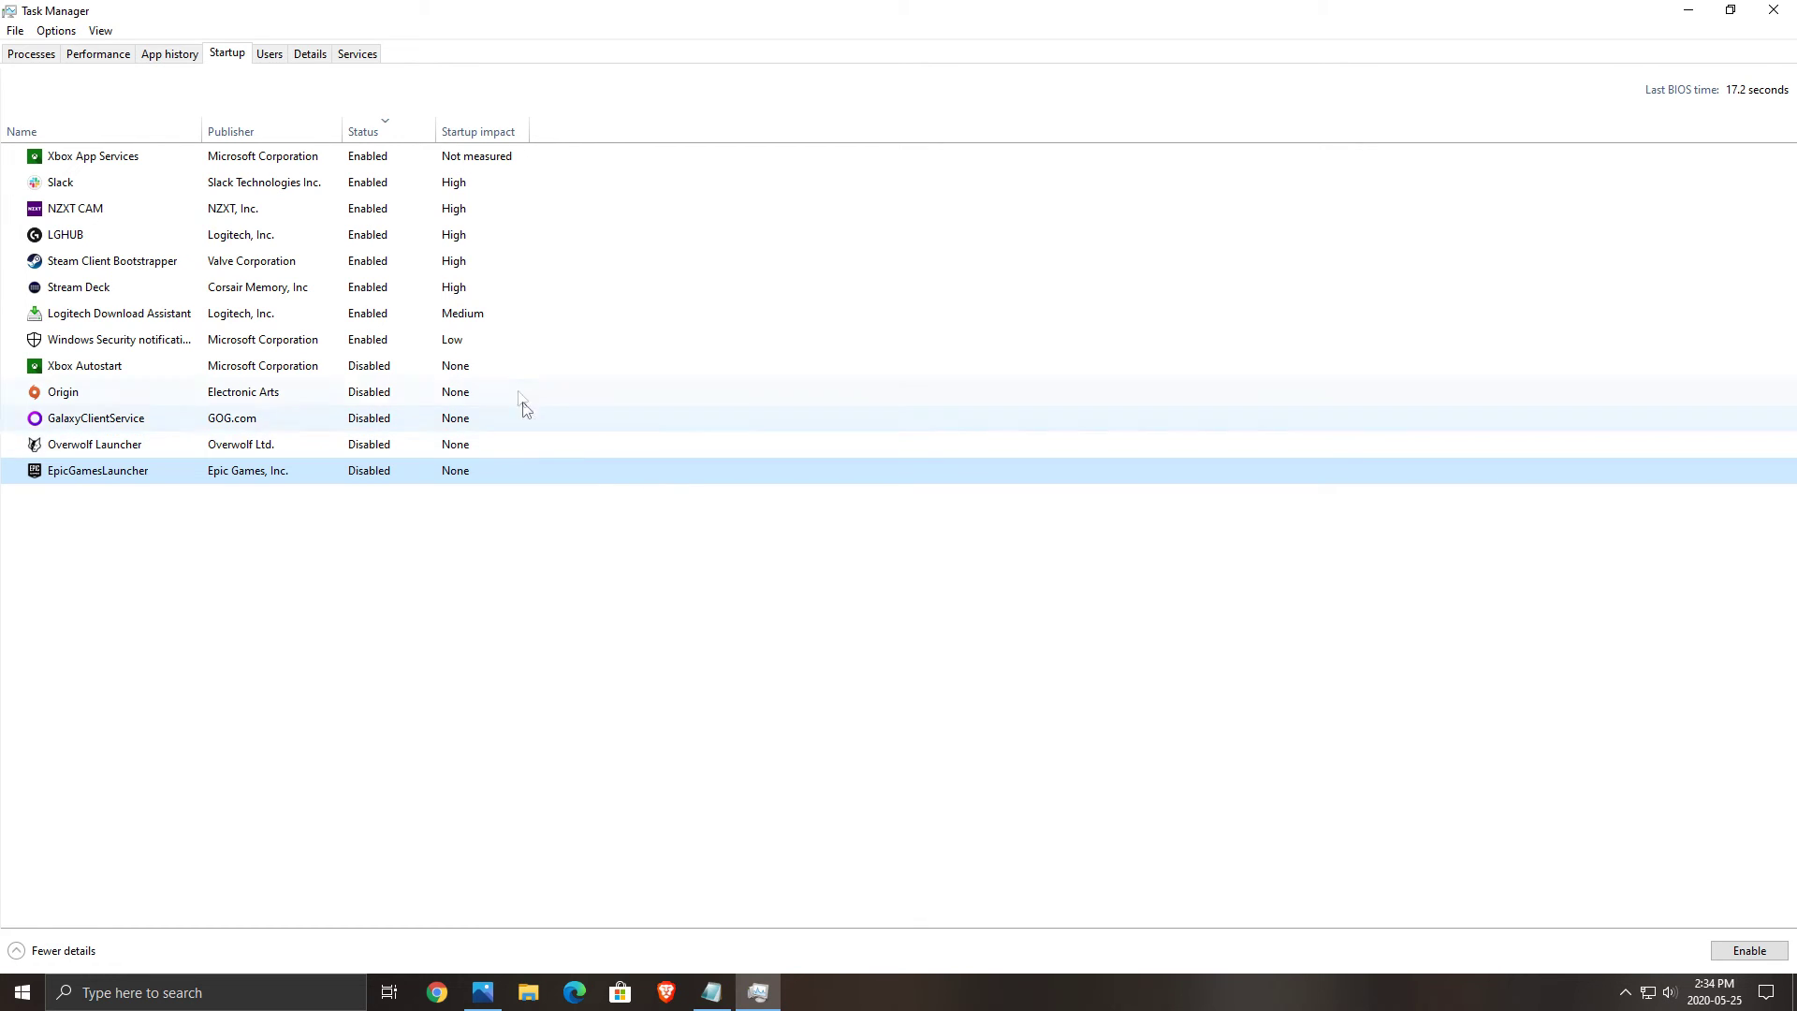
left_click(42, 237)
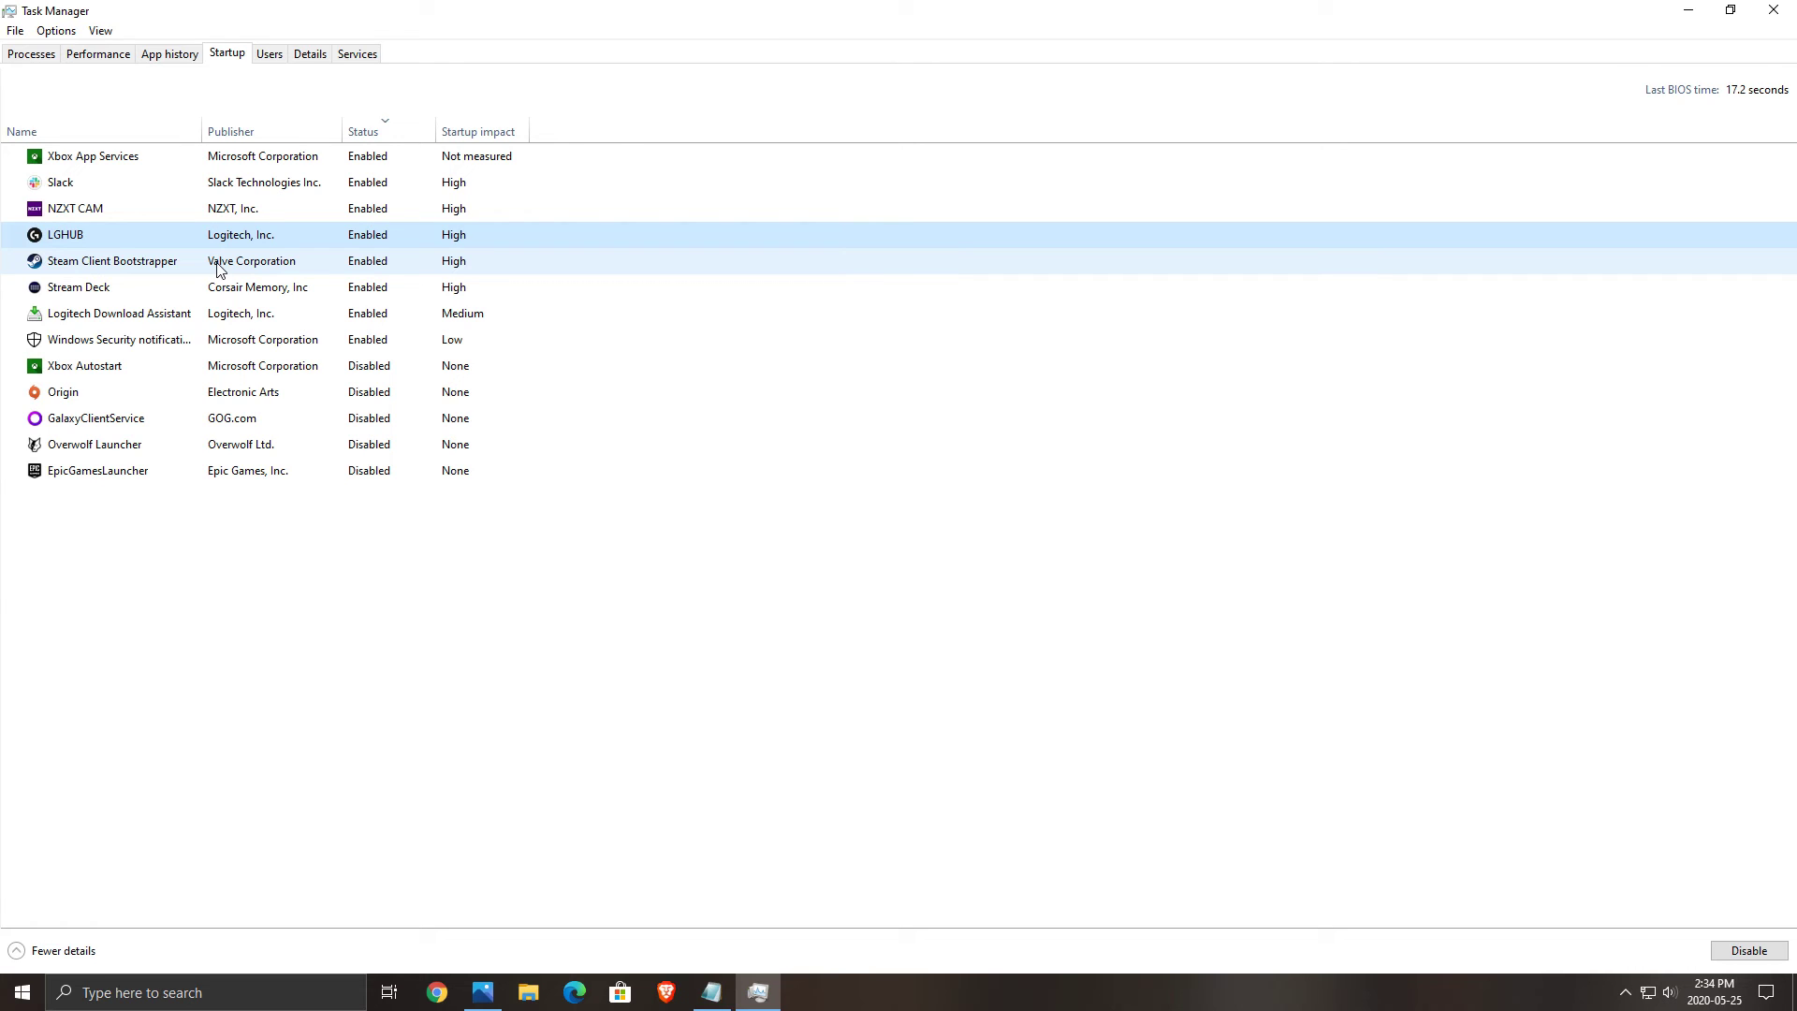
- Close Task Manager and open Control Panel's System page via a 'control' search
left_click(1774, 10)
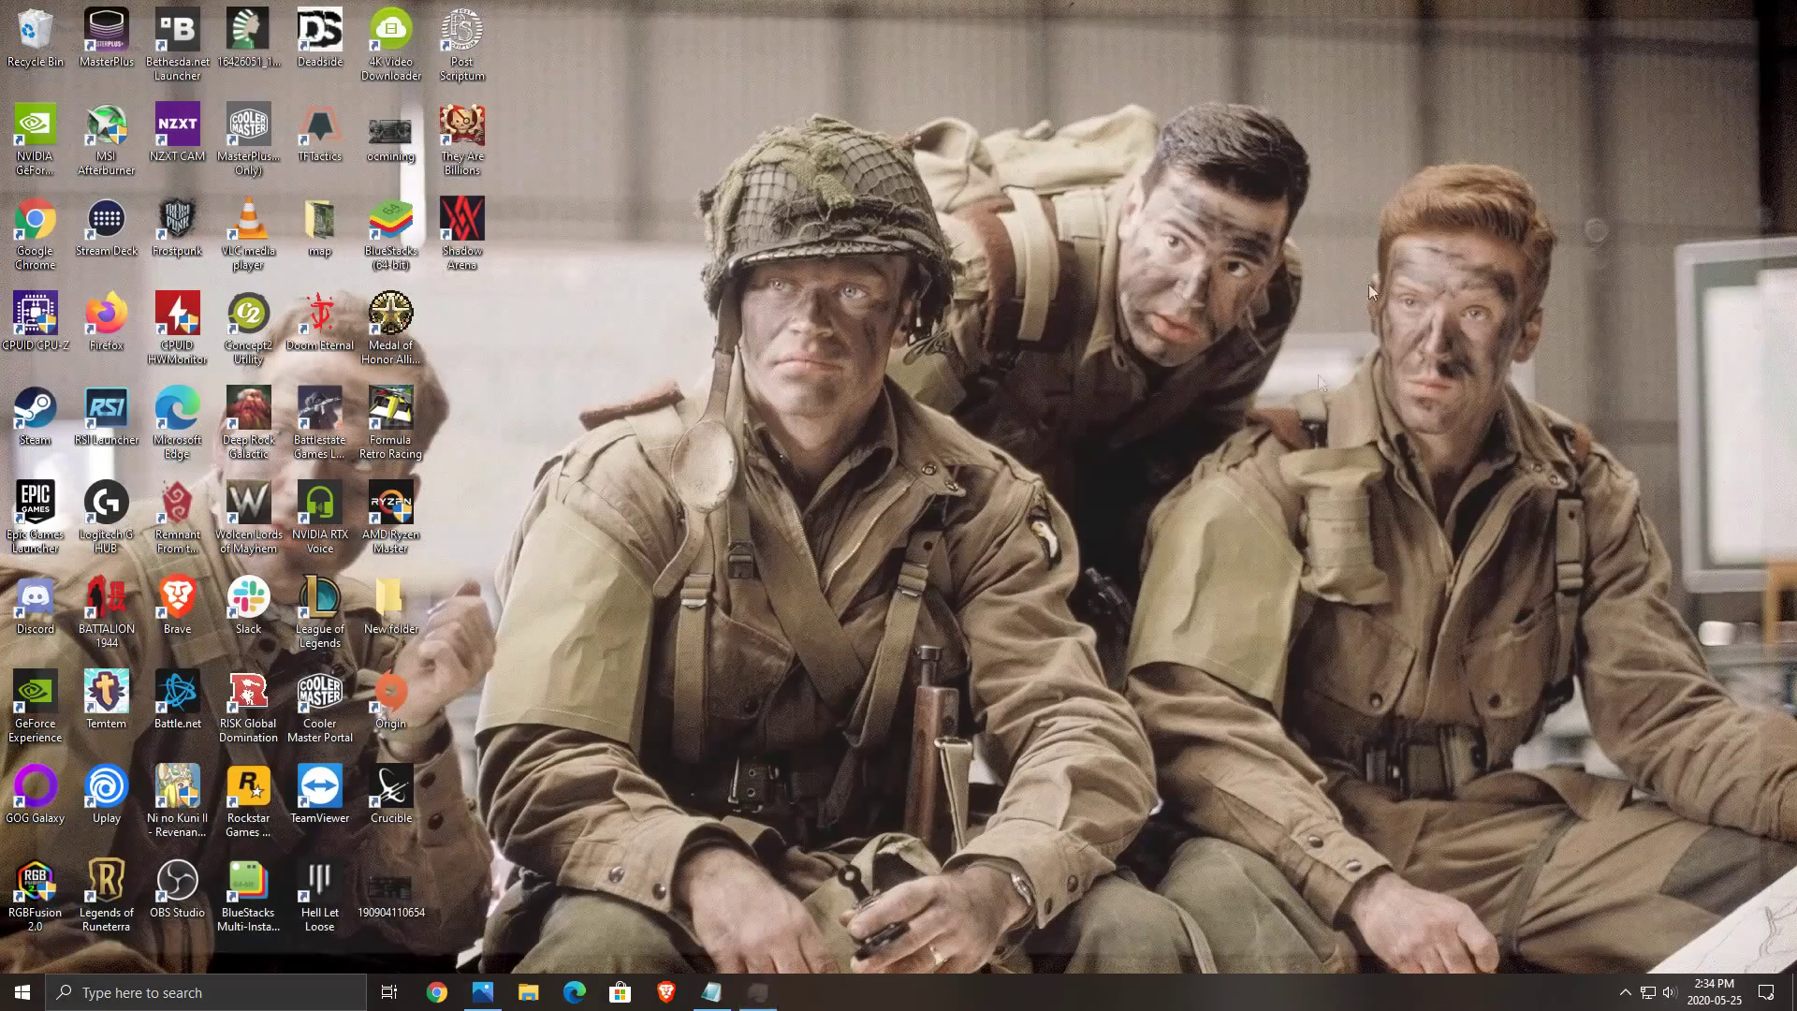
left_click(243, 993)
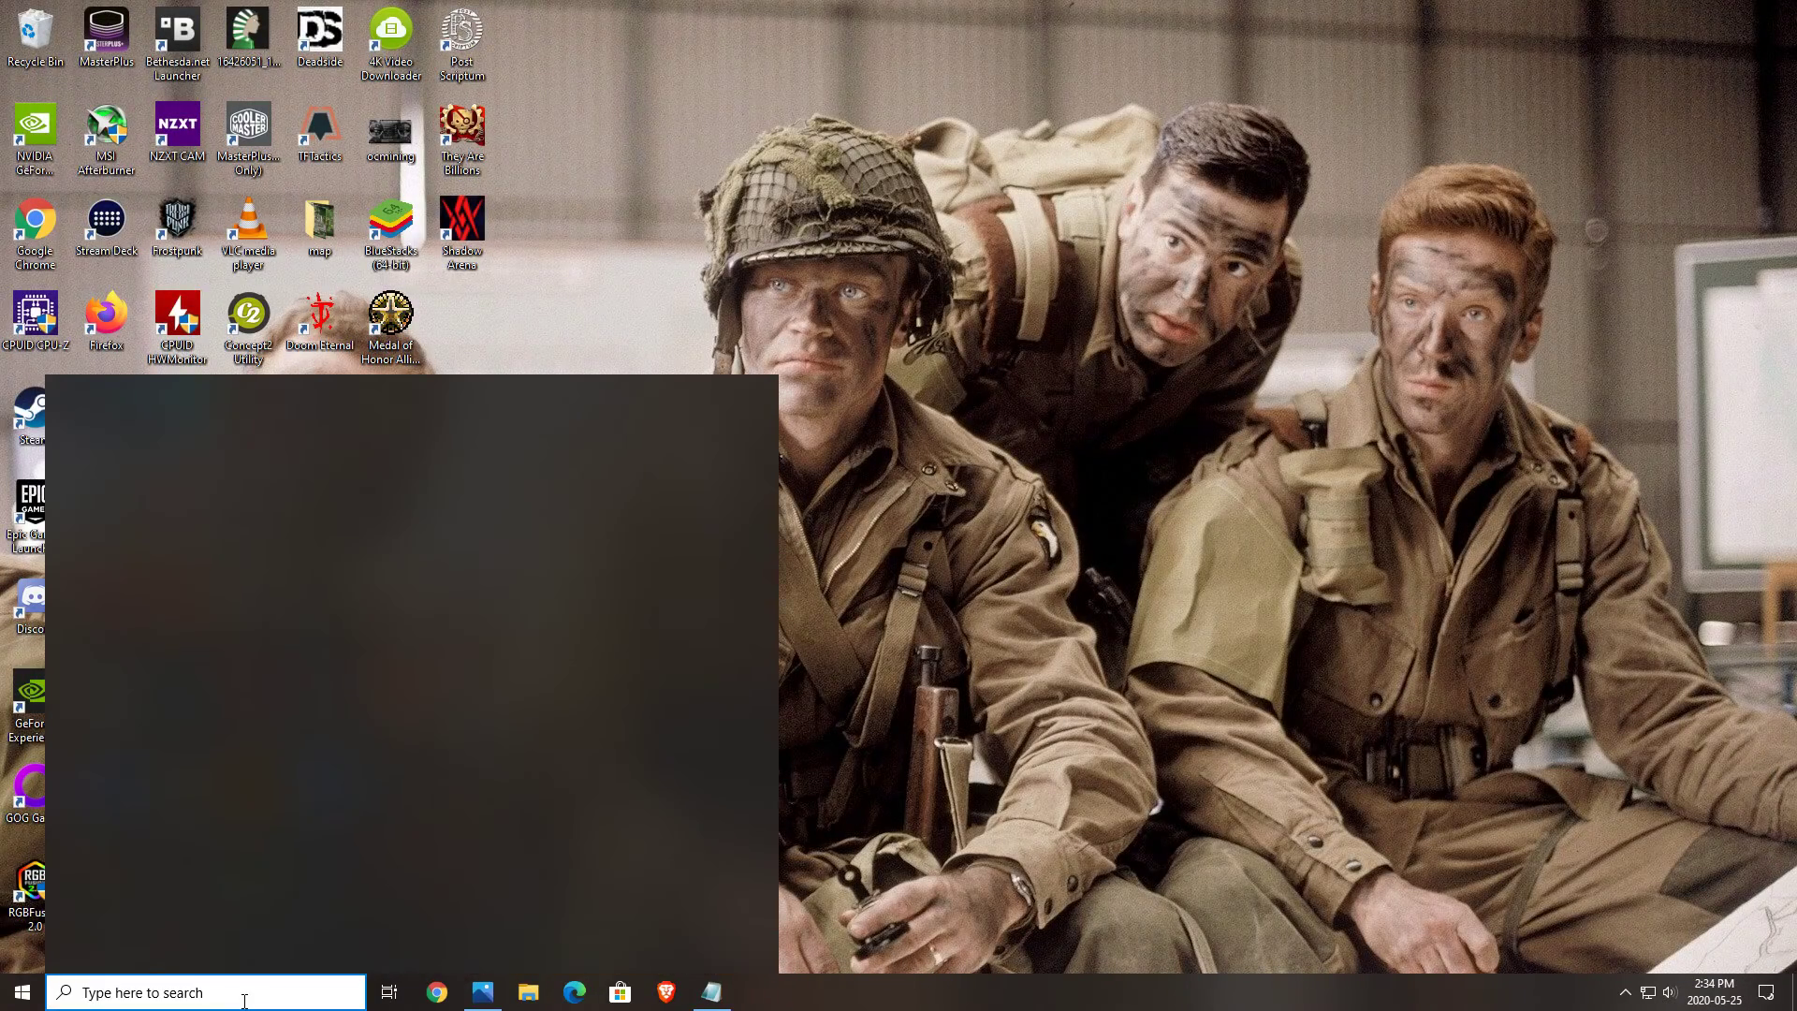
type("control")
key("Return")
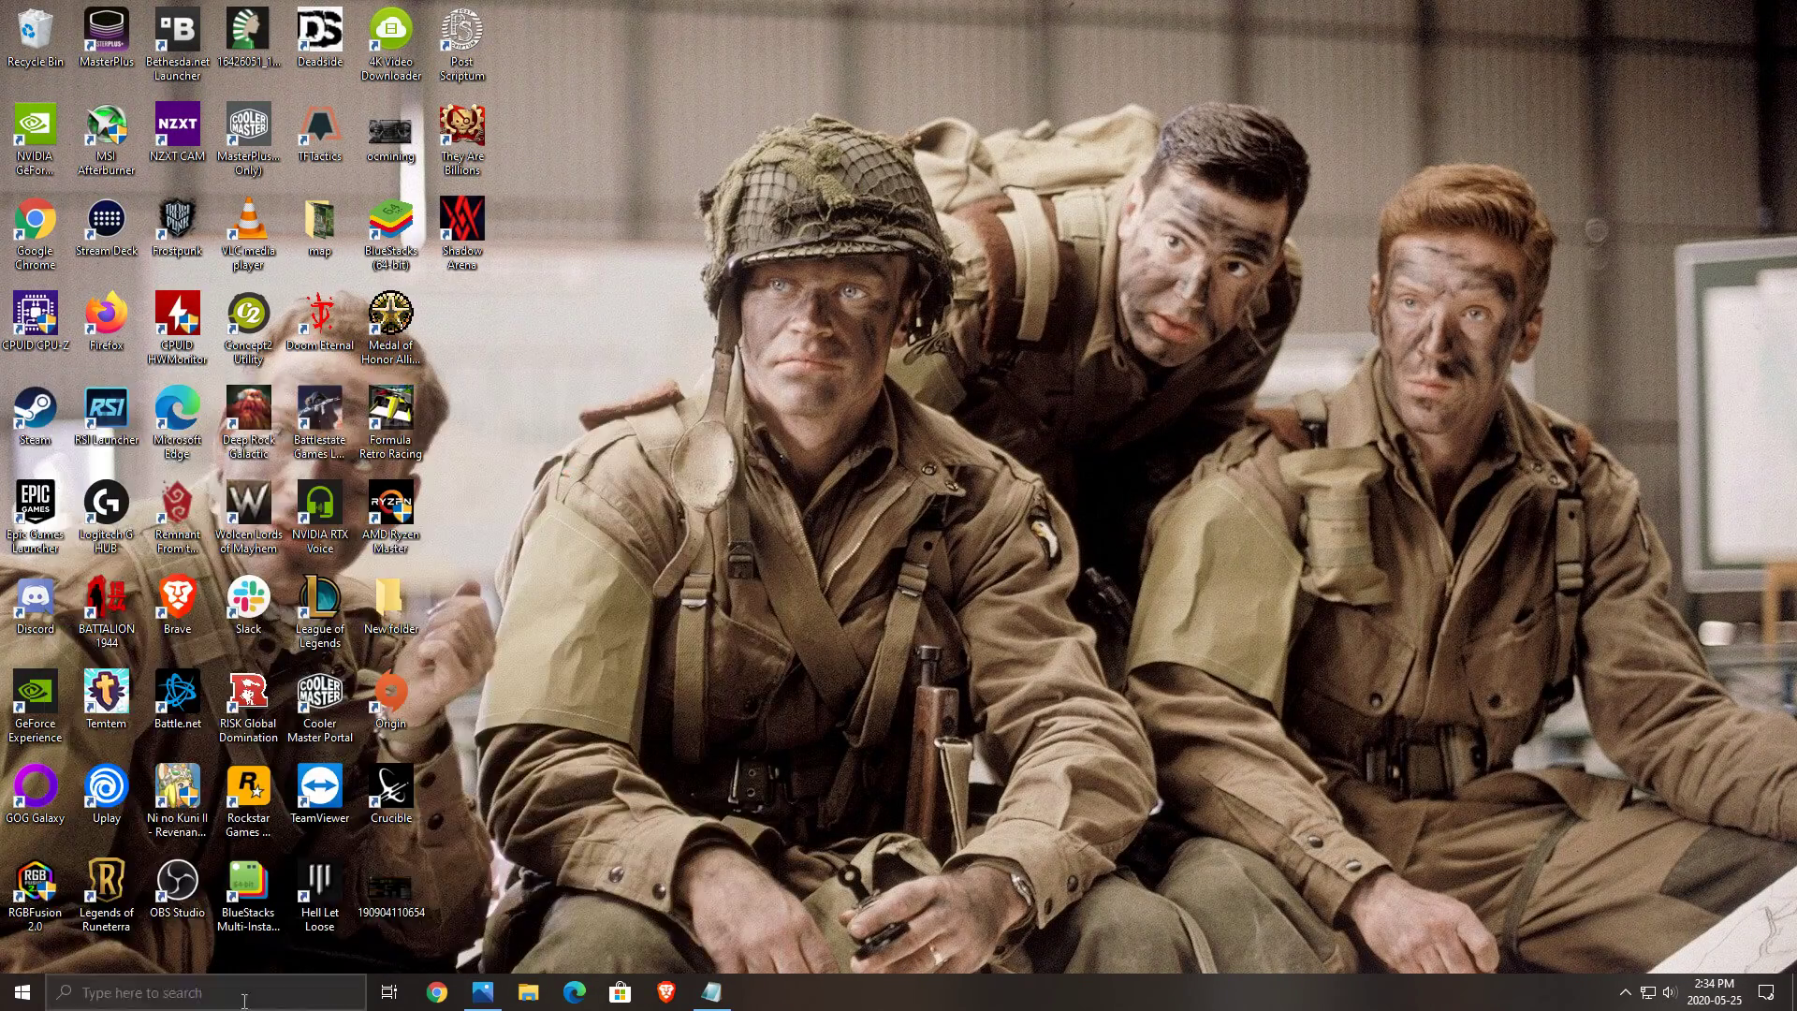
left_click(323, 448)
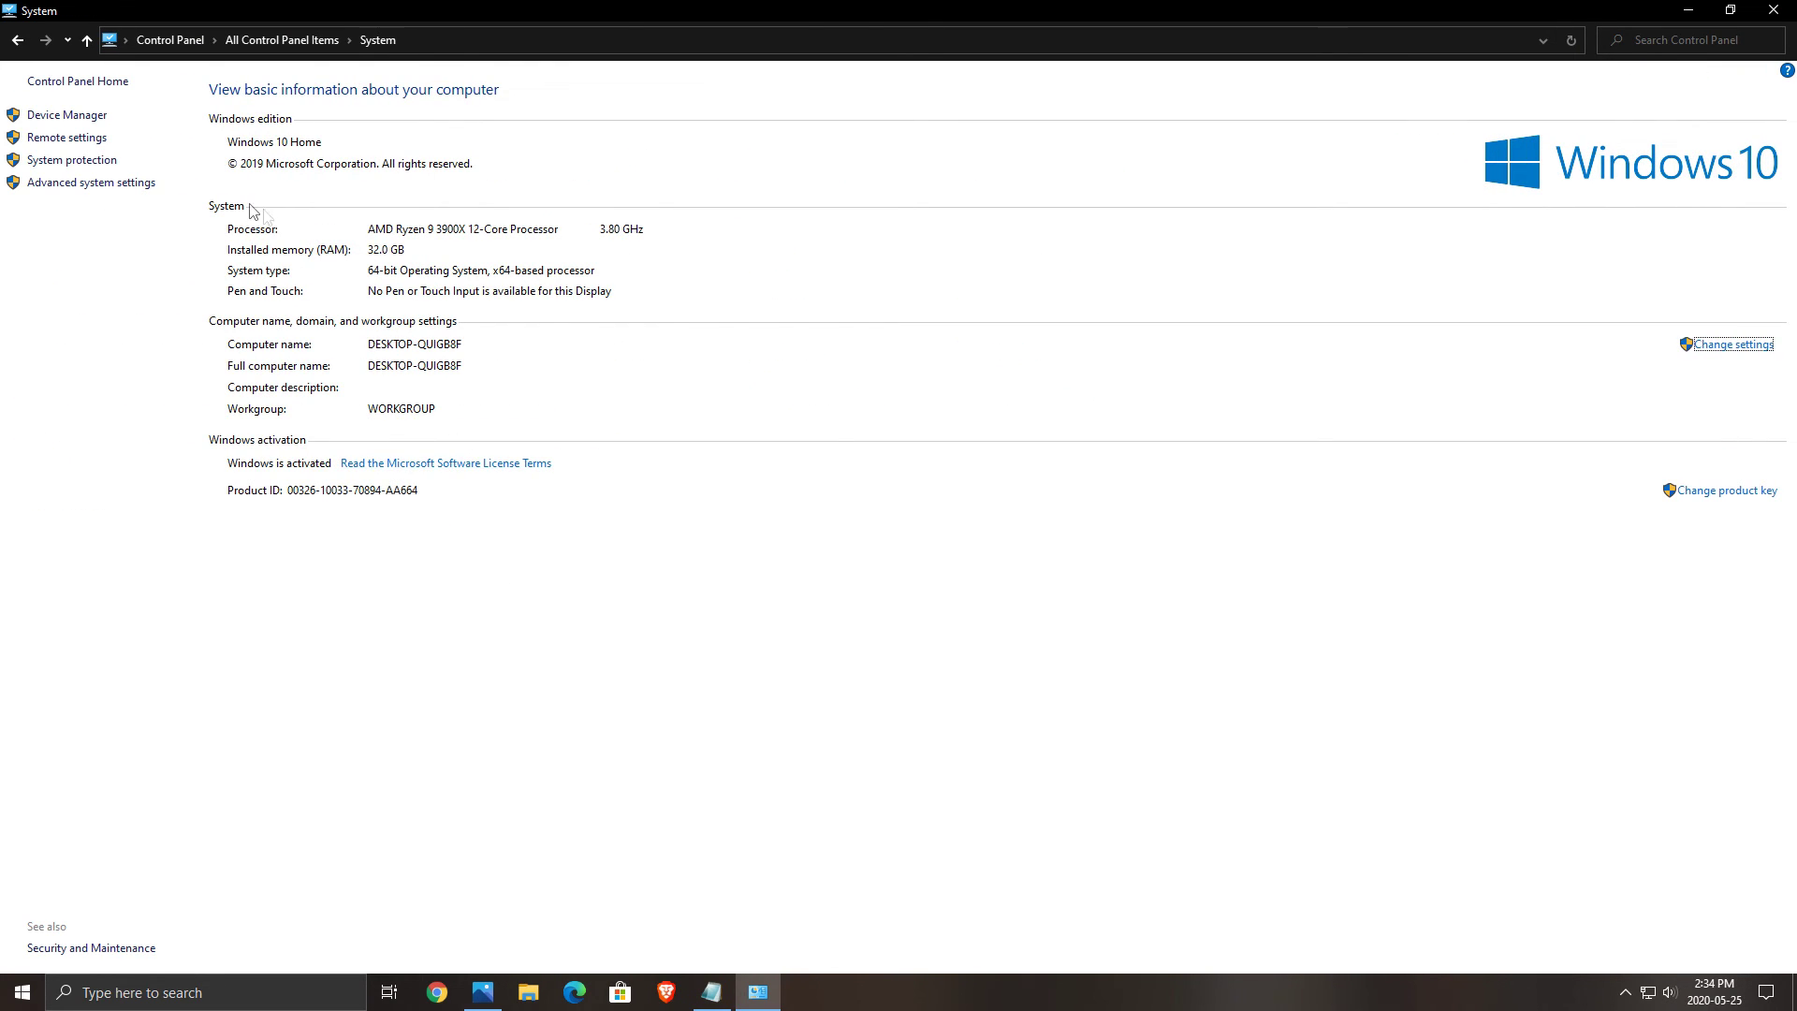
- Open Virtual Memory through Advanced system settings and Performance Options' Advanced tab, repositioning the dialog
left_click(69, 184)
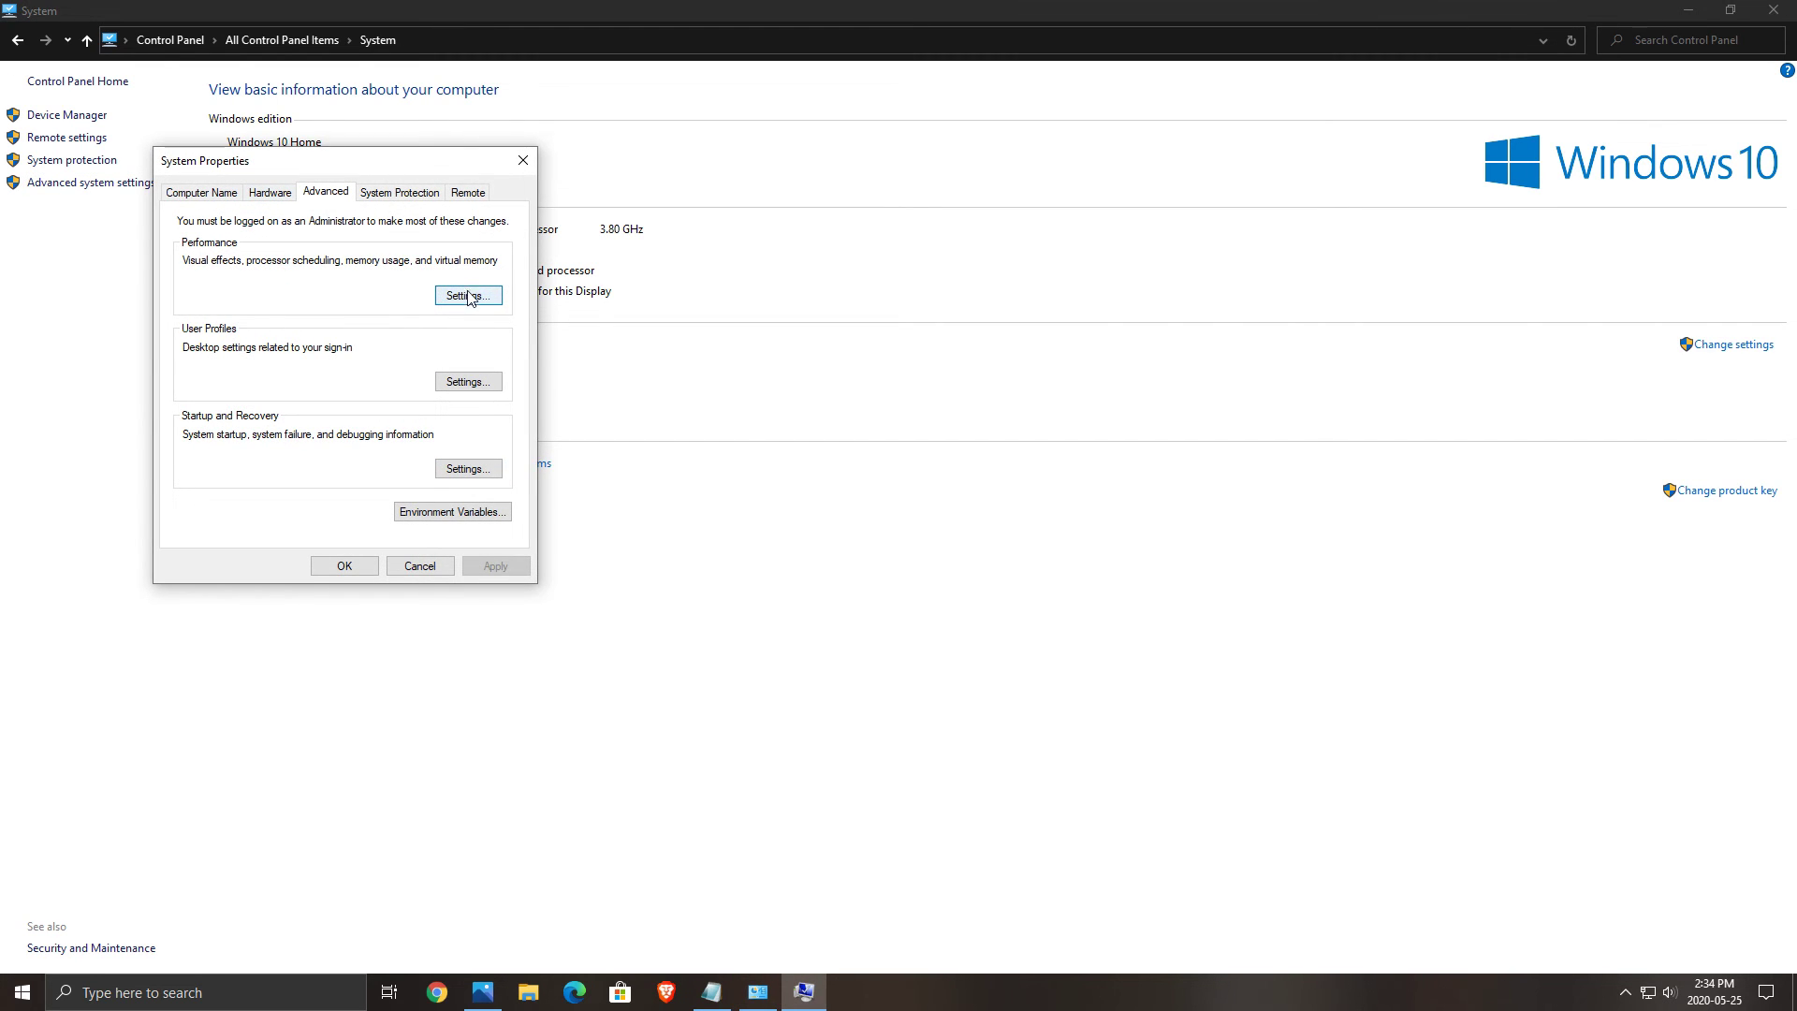
left_click(468, 296)
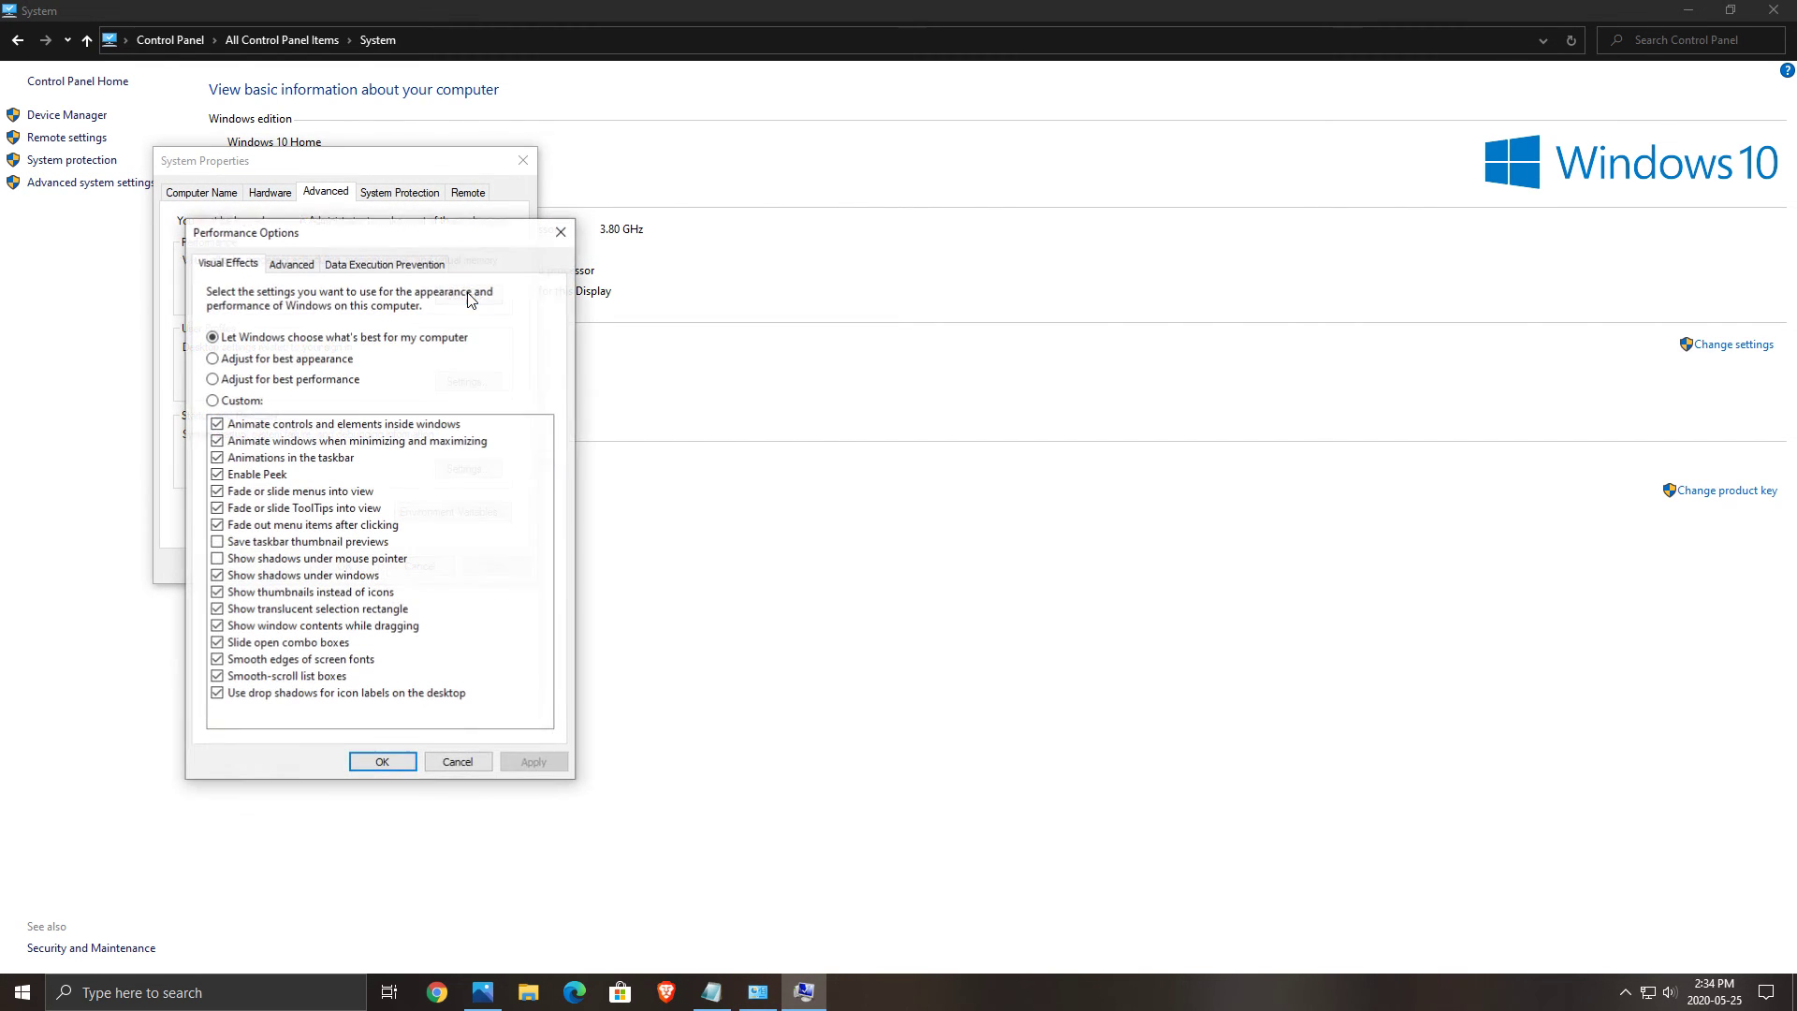
left_click(291, 265)
left_click(510, 505)
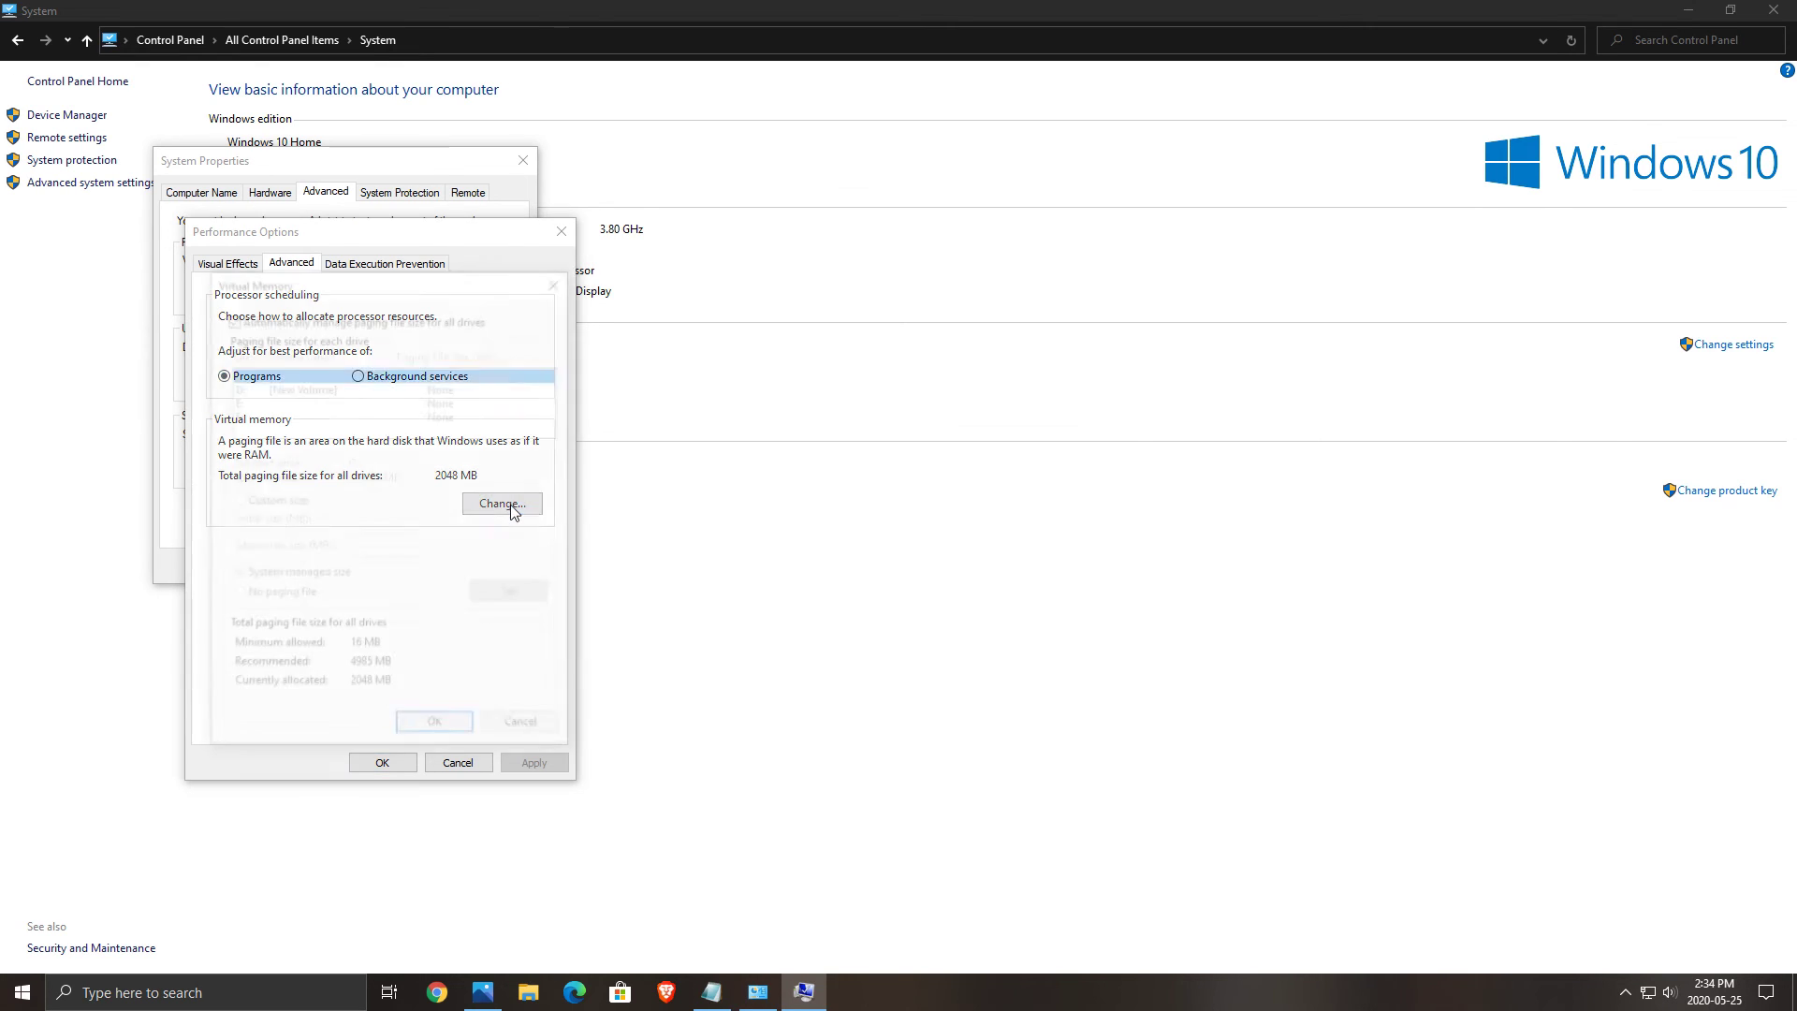
left_click_drag(429, 289, 1008, 271)
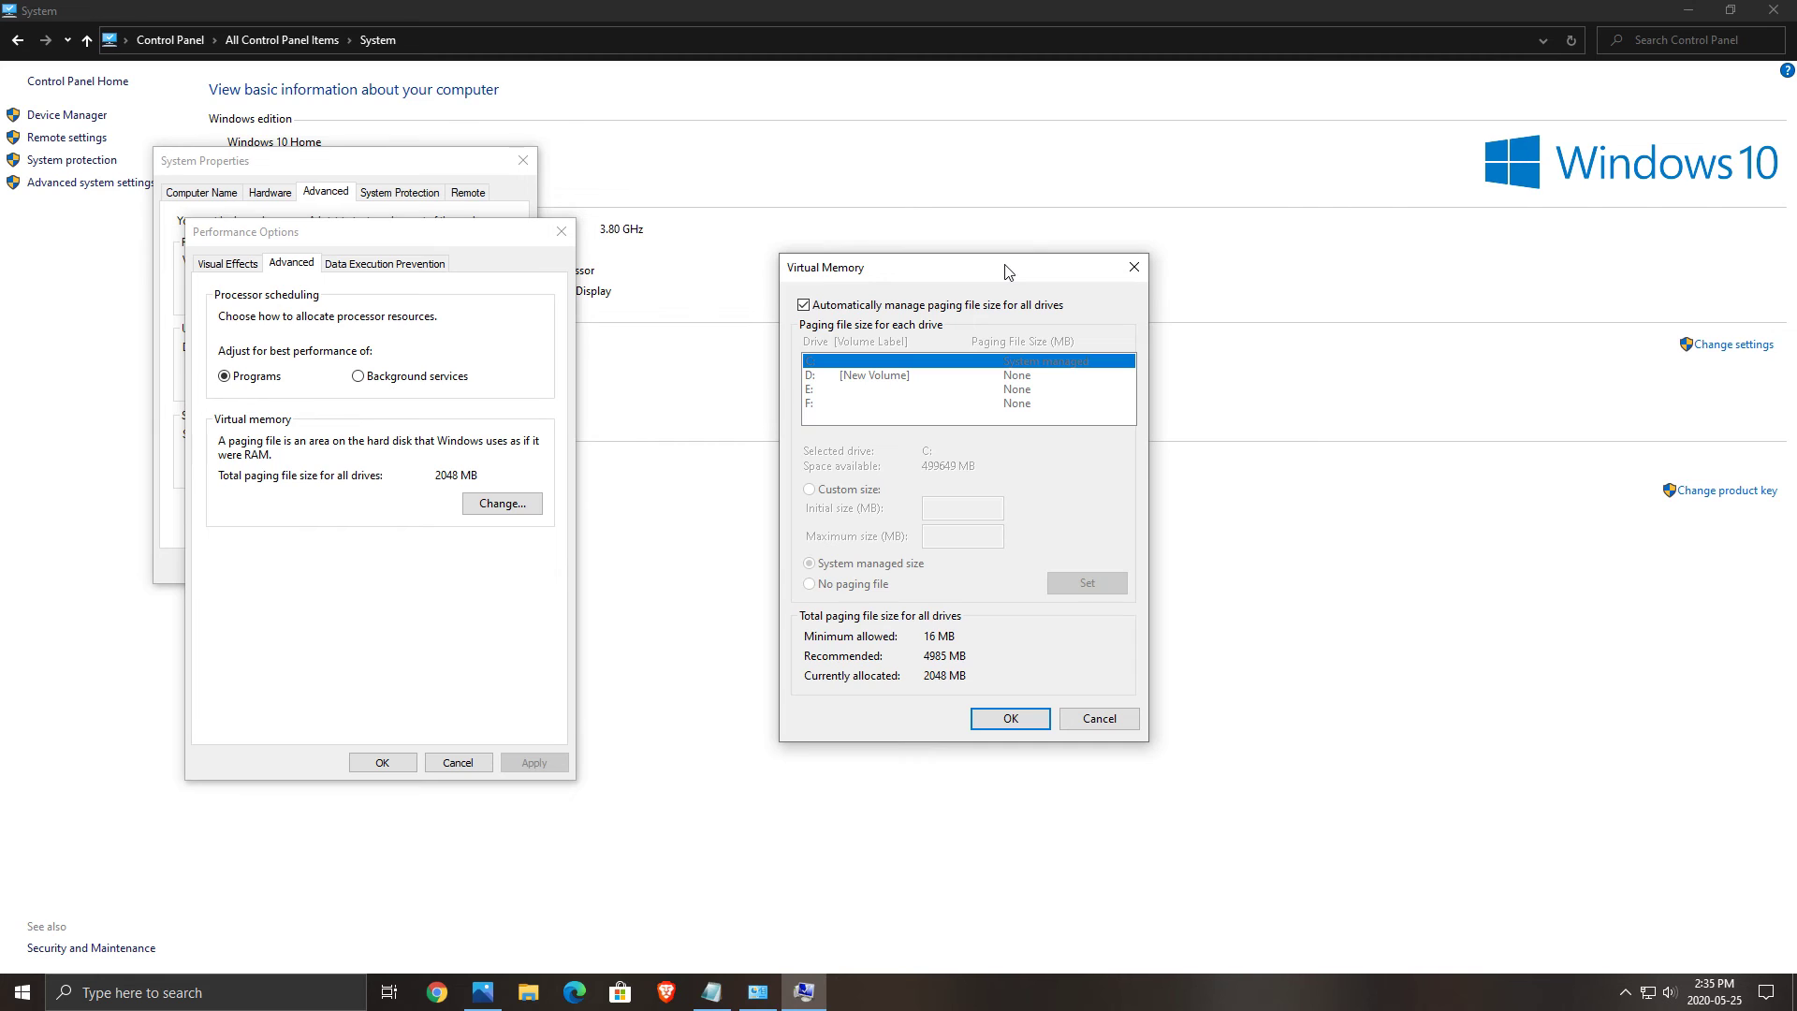
left_click_drag(976, 263, 859, 293)
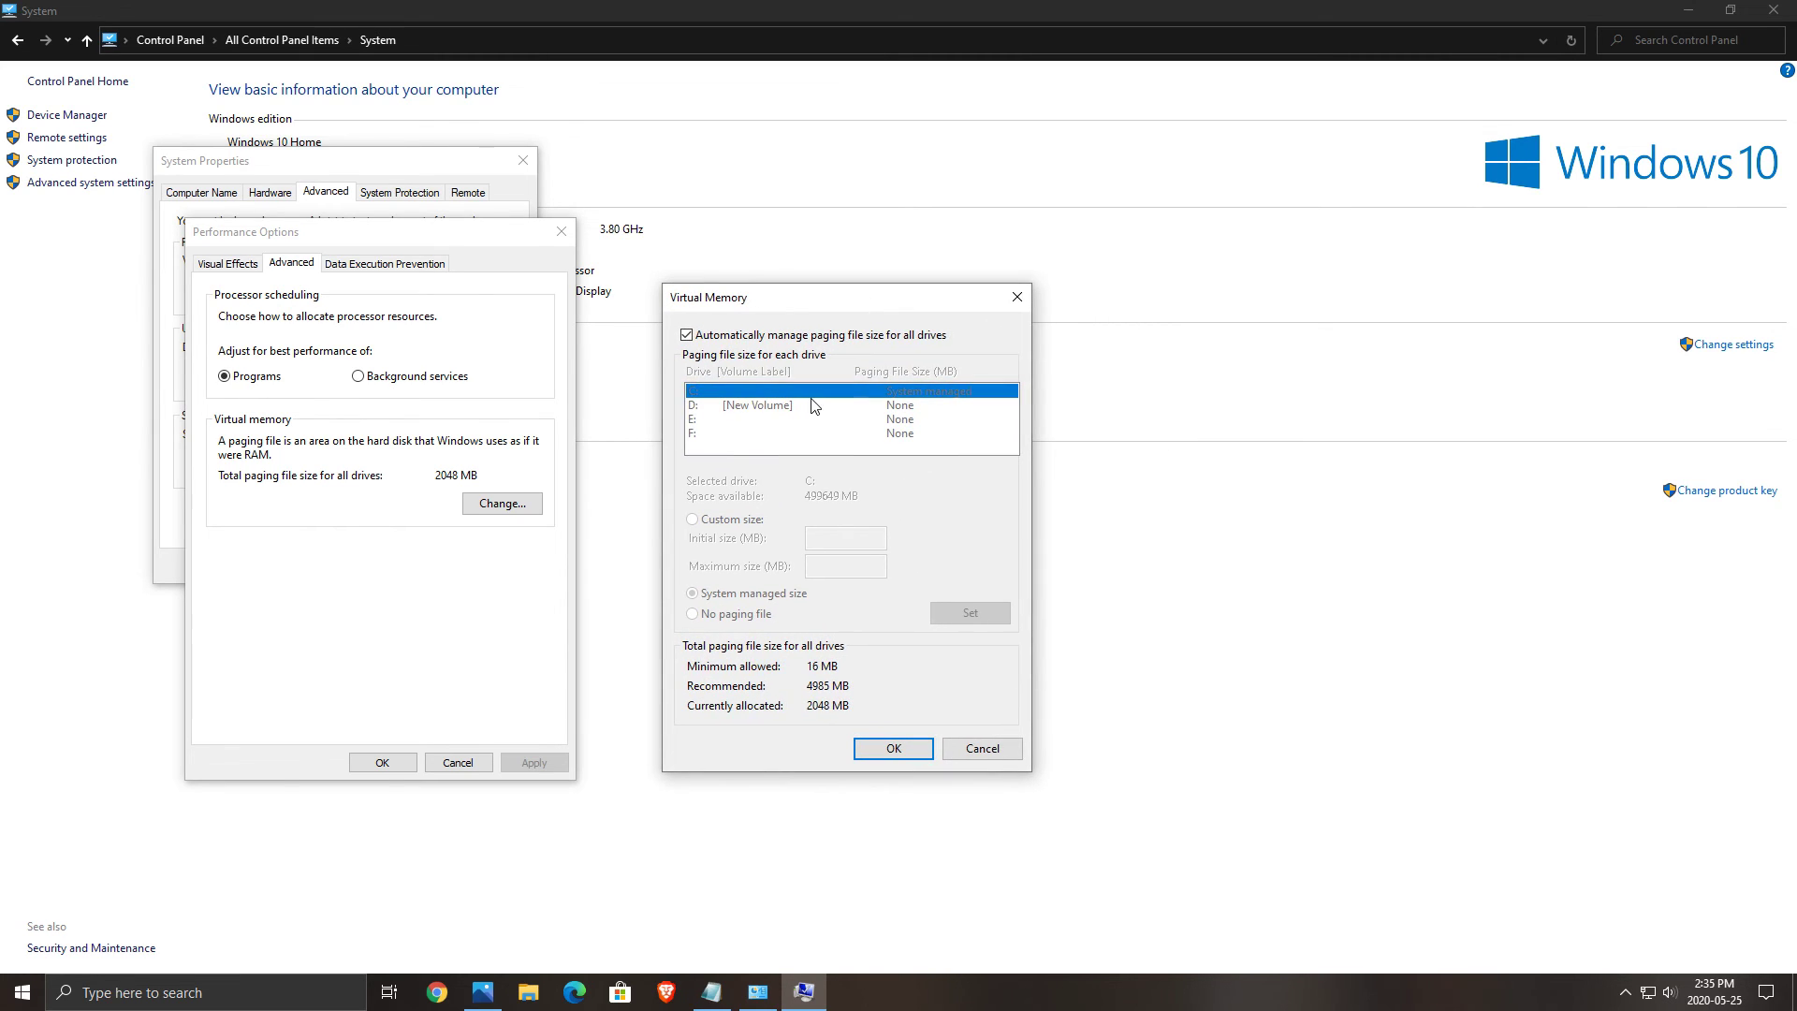
- Turn off automatic paging file management and choose Custom size for drive C:
left_click(687, 335)
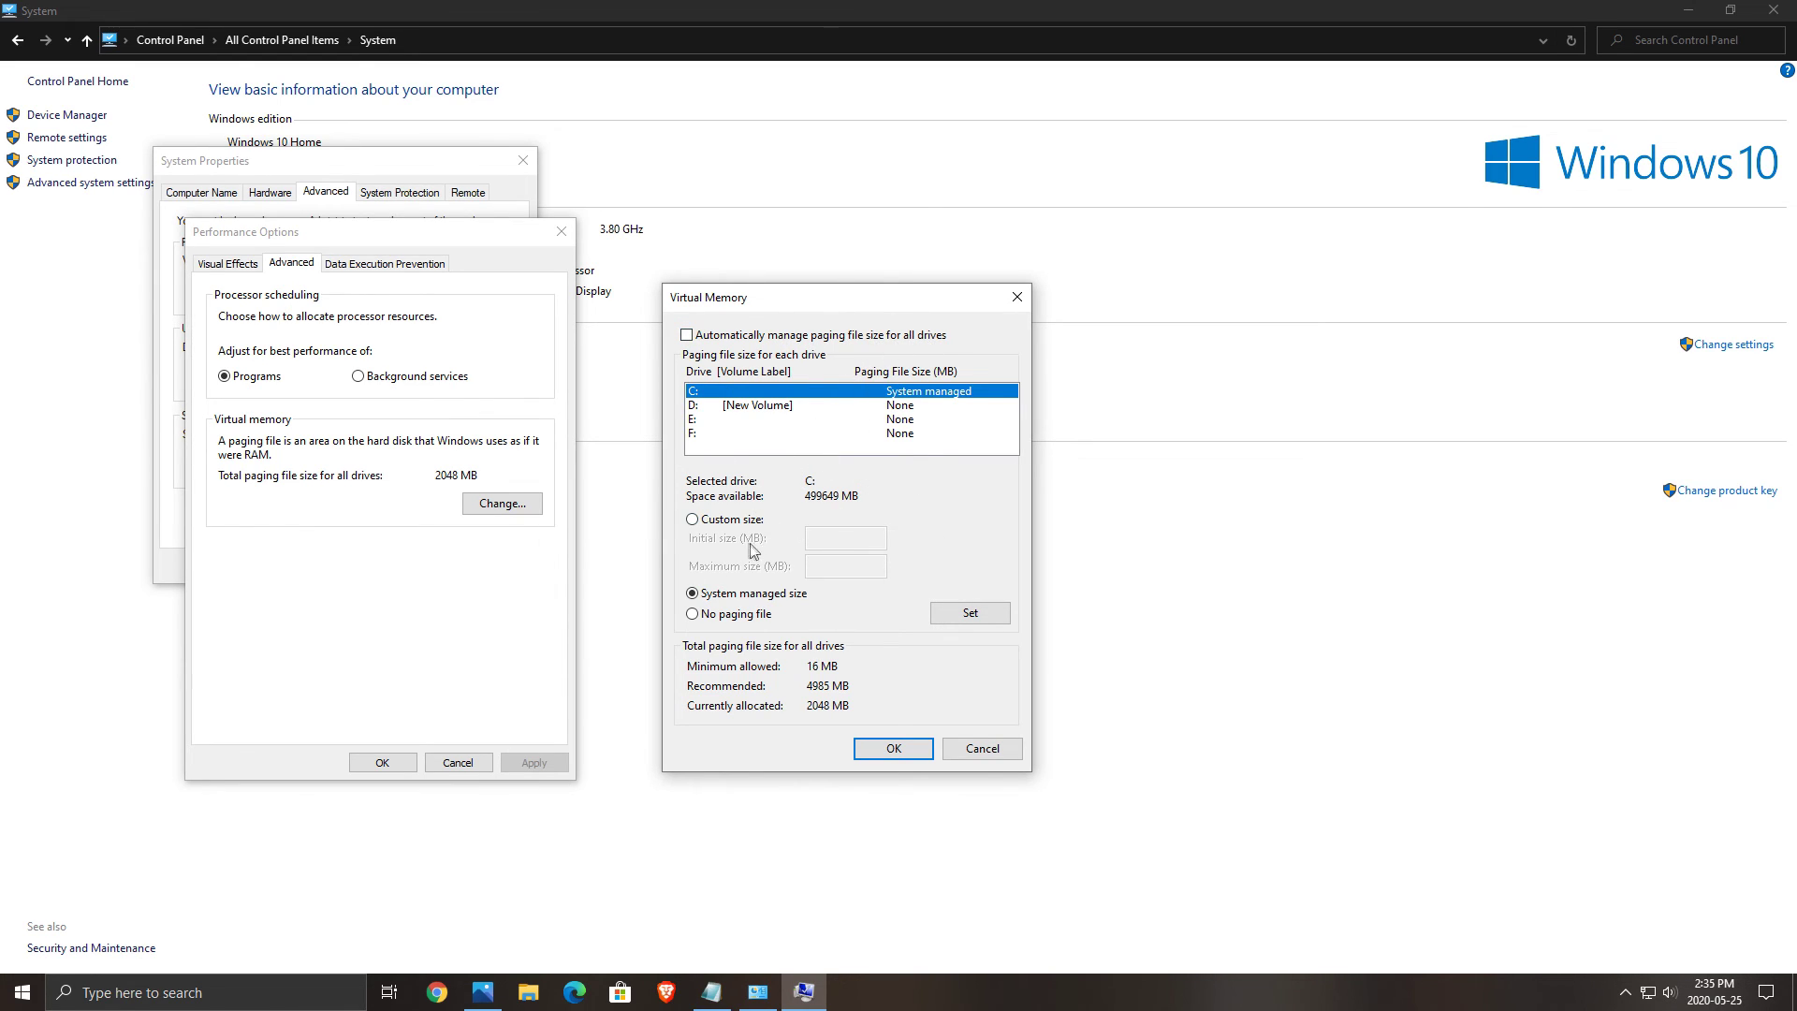
left_click(692, 521)
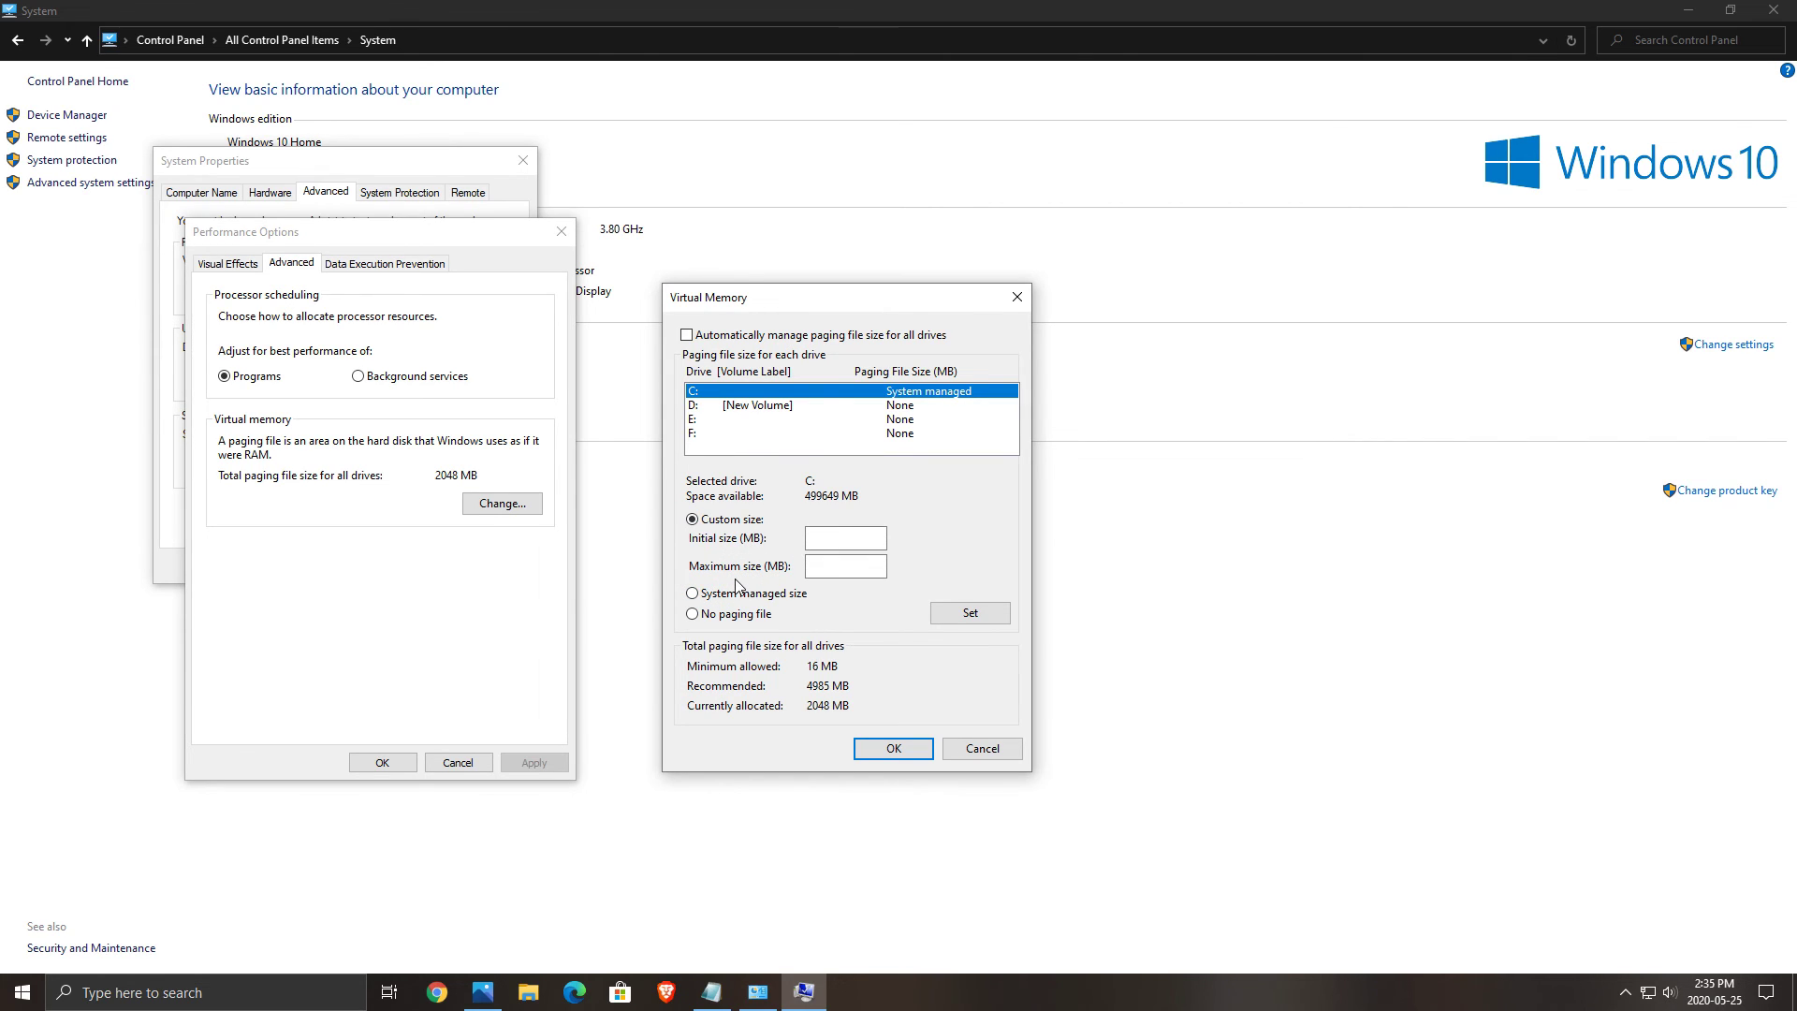
left_click(289, 999)
- Launch Calculator and compute 1024 × 8 = 8,192
type("calc")
key("Return")
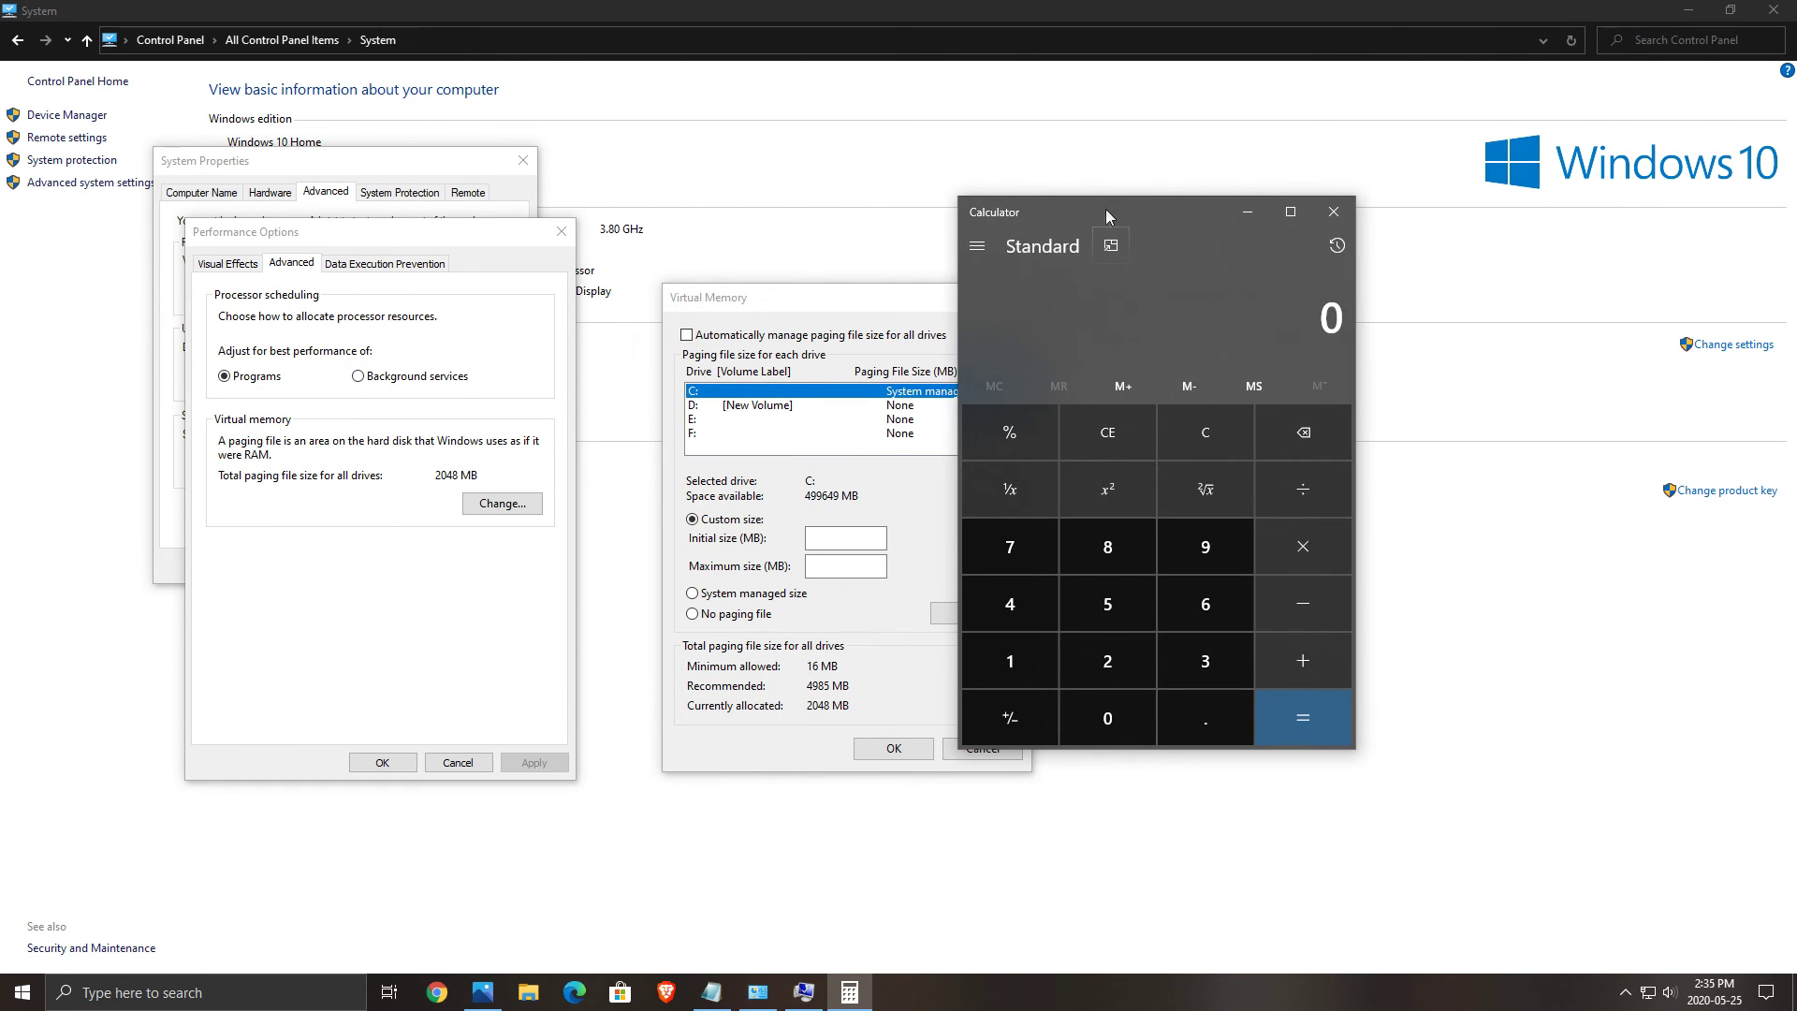
left_click_drag(1100, 209, 1295, 215)
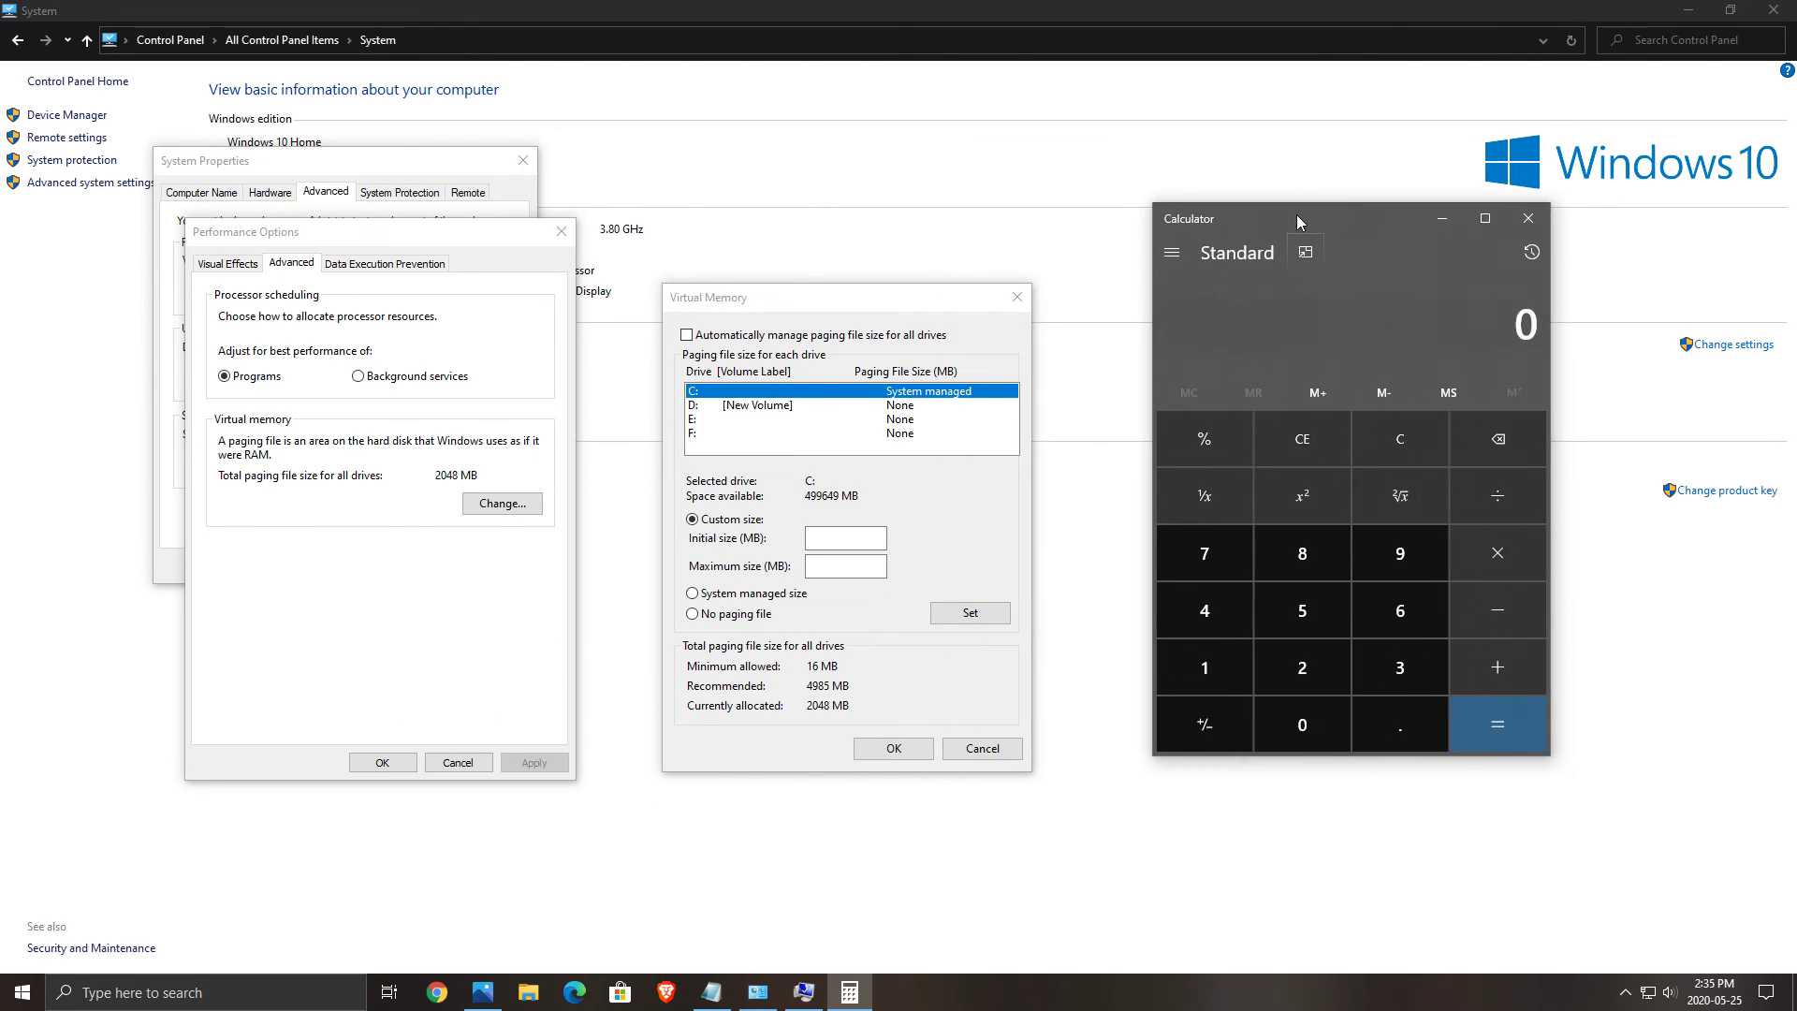
left_click(1208, 668)
left_click(1301, 707)
left_click(1302, 667)
left_click(1226, 616)
left_click(1507, 553)
left_click(1310, 557)
left_click(1497, 724)
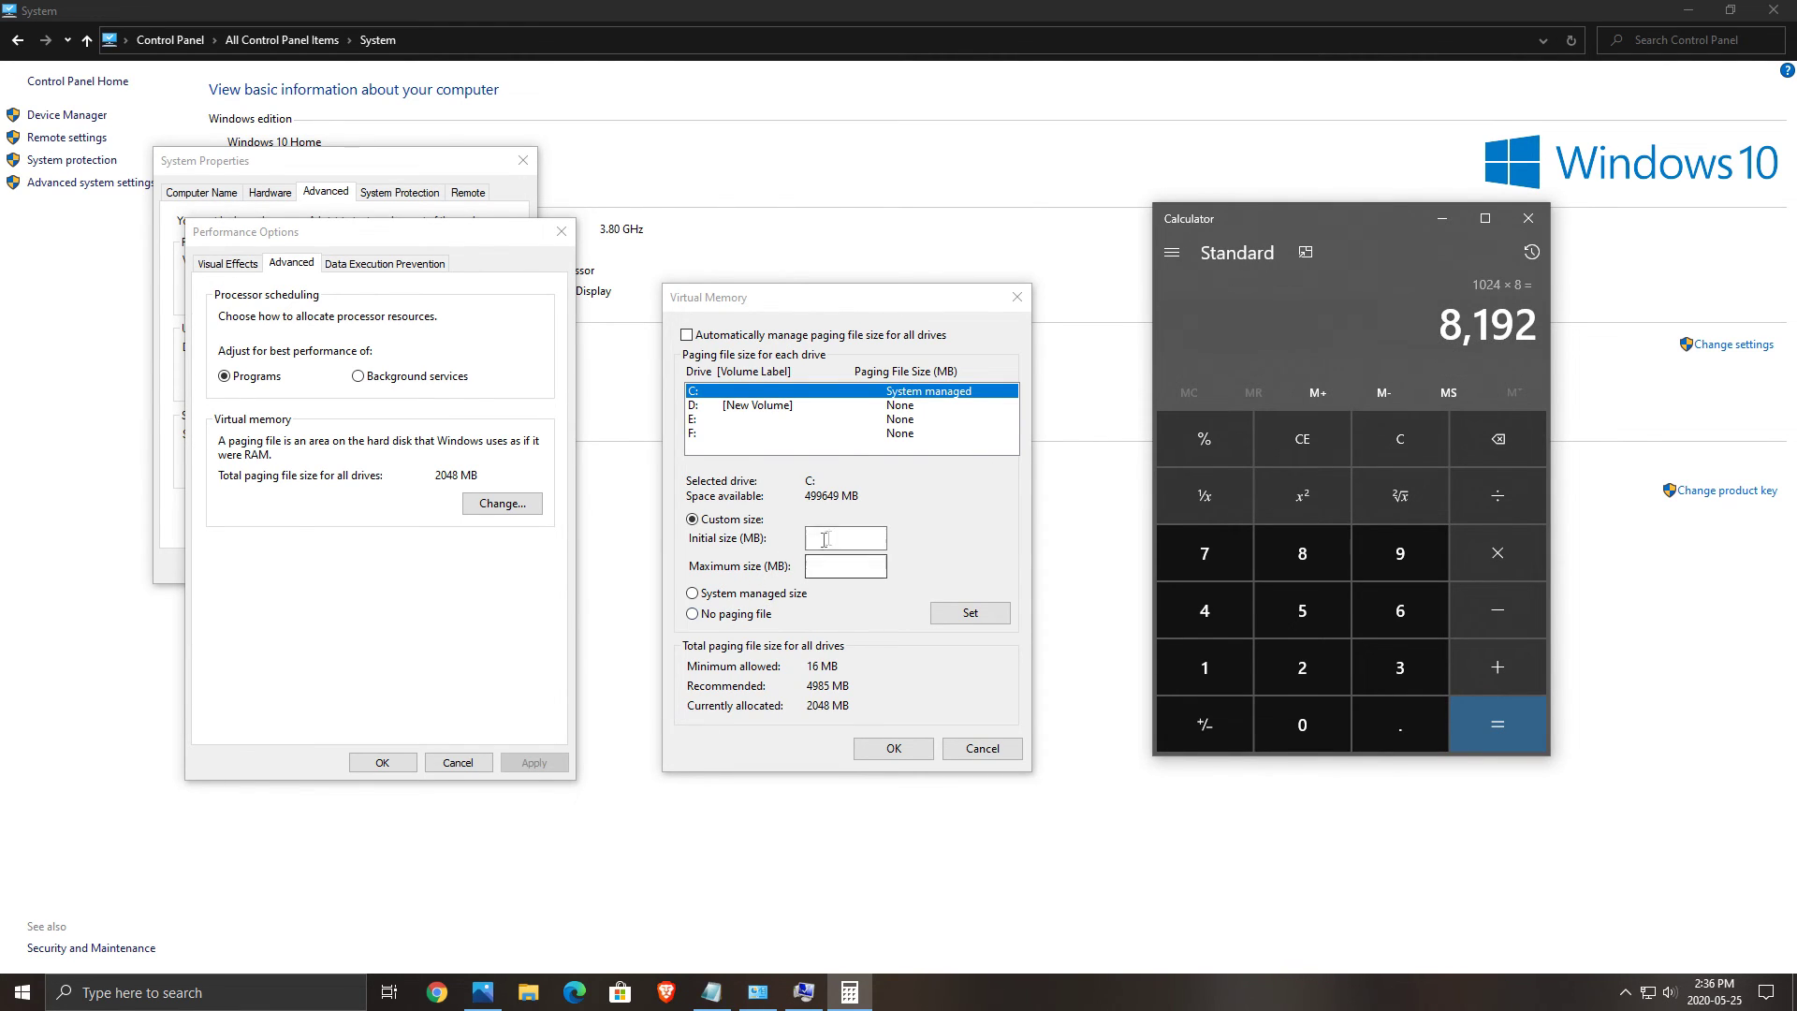
- Set C:'s paging file initial and maximum size to 8192 MB and confirm
left_click(886, 571)
type("8192")
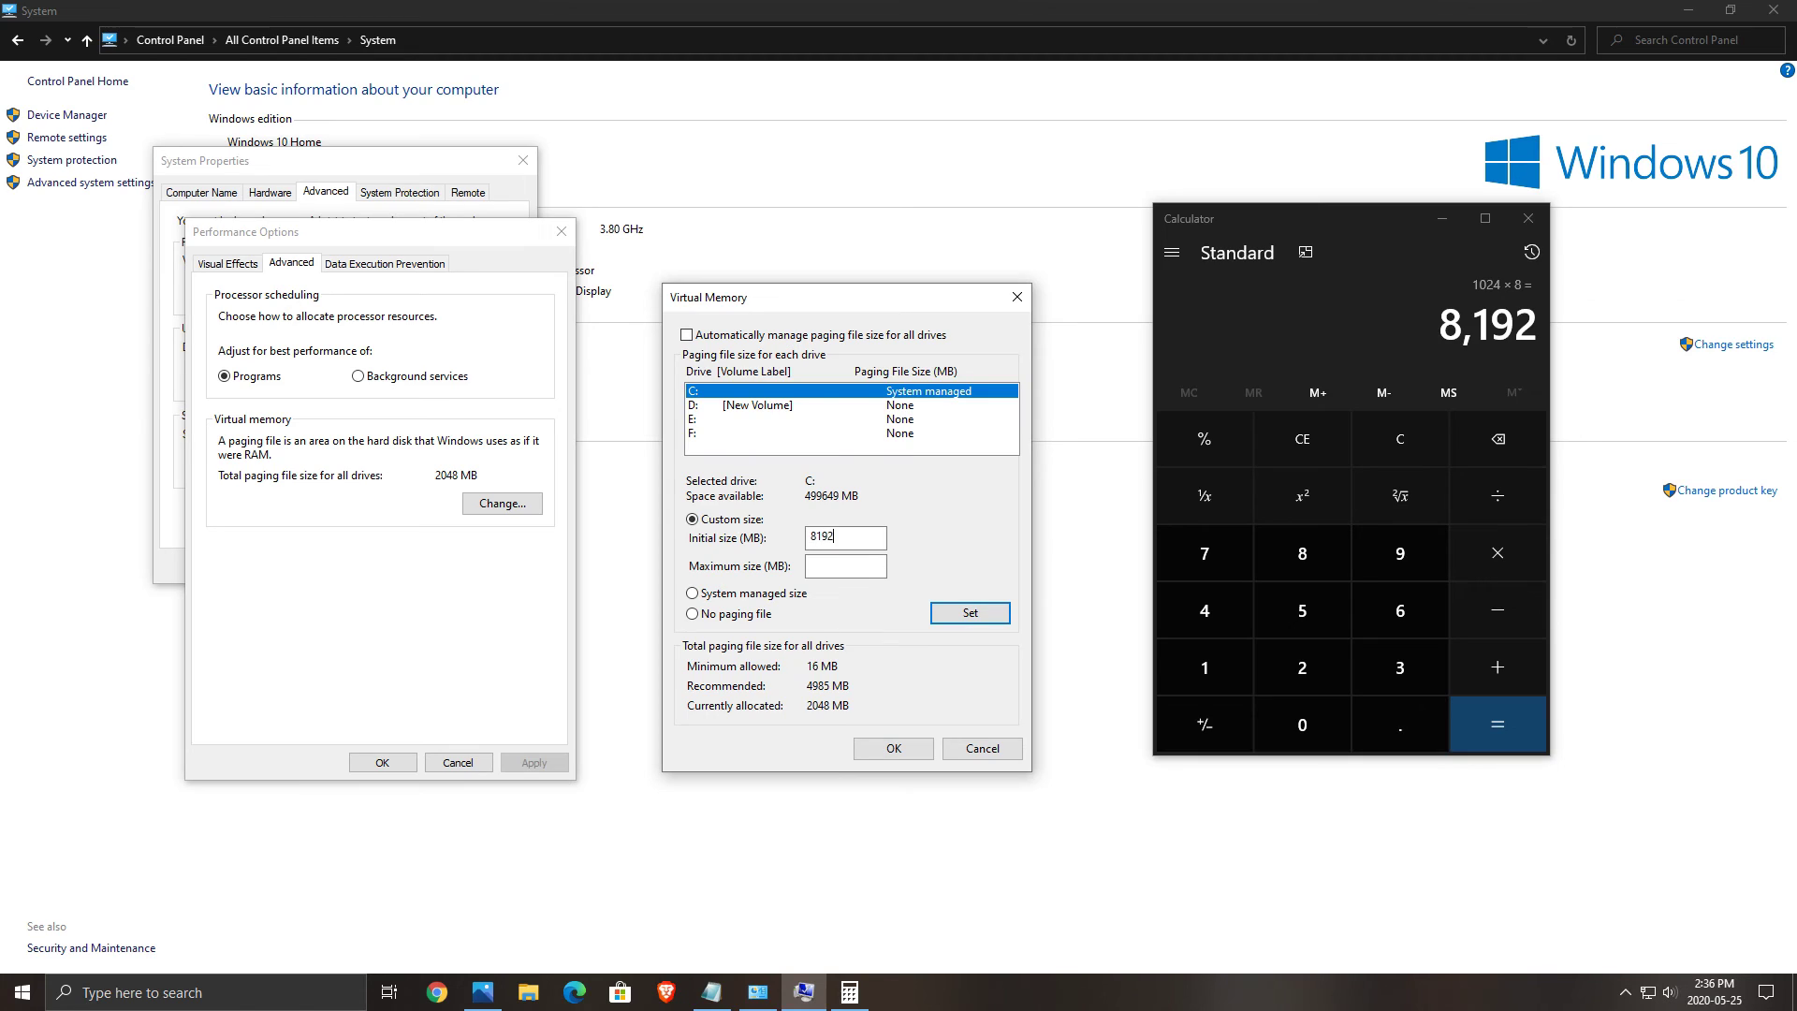
key("Tab")
type("8192")
left_click(894, 749)
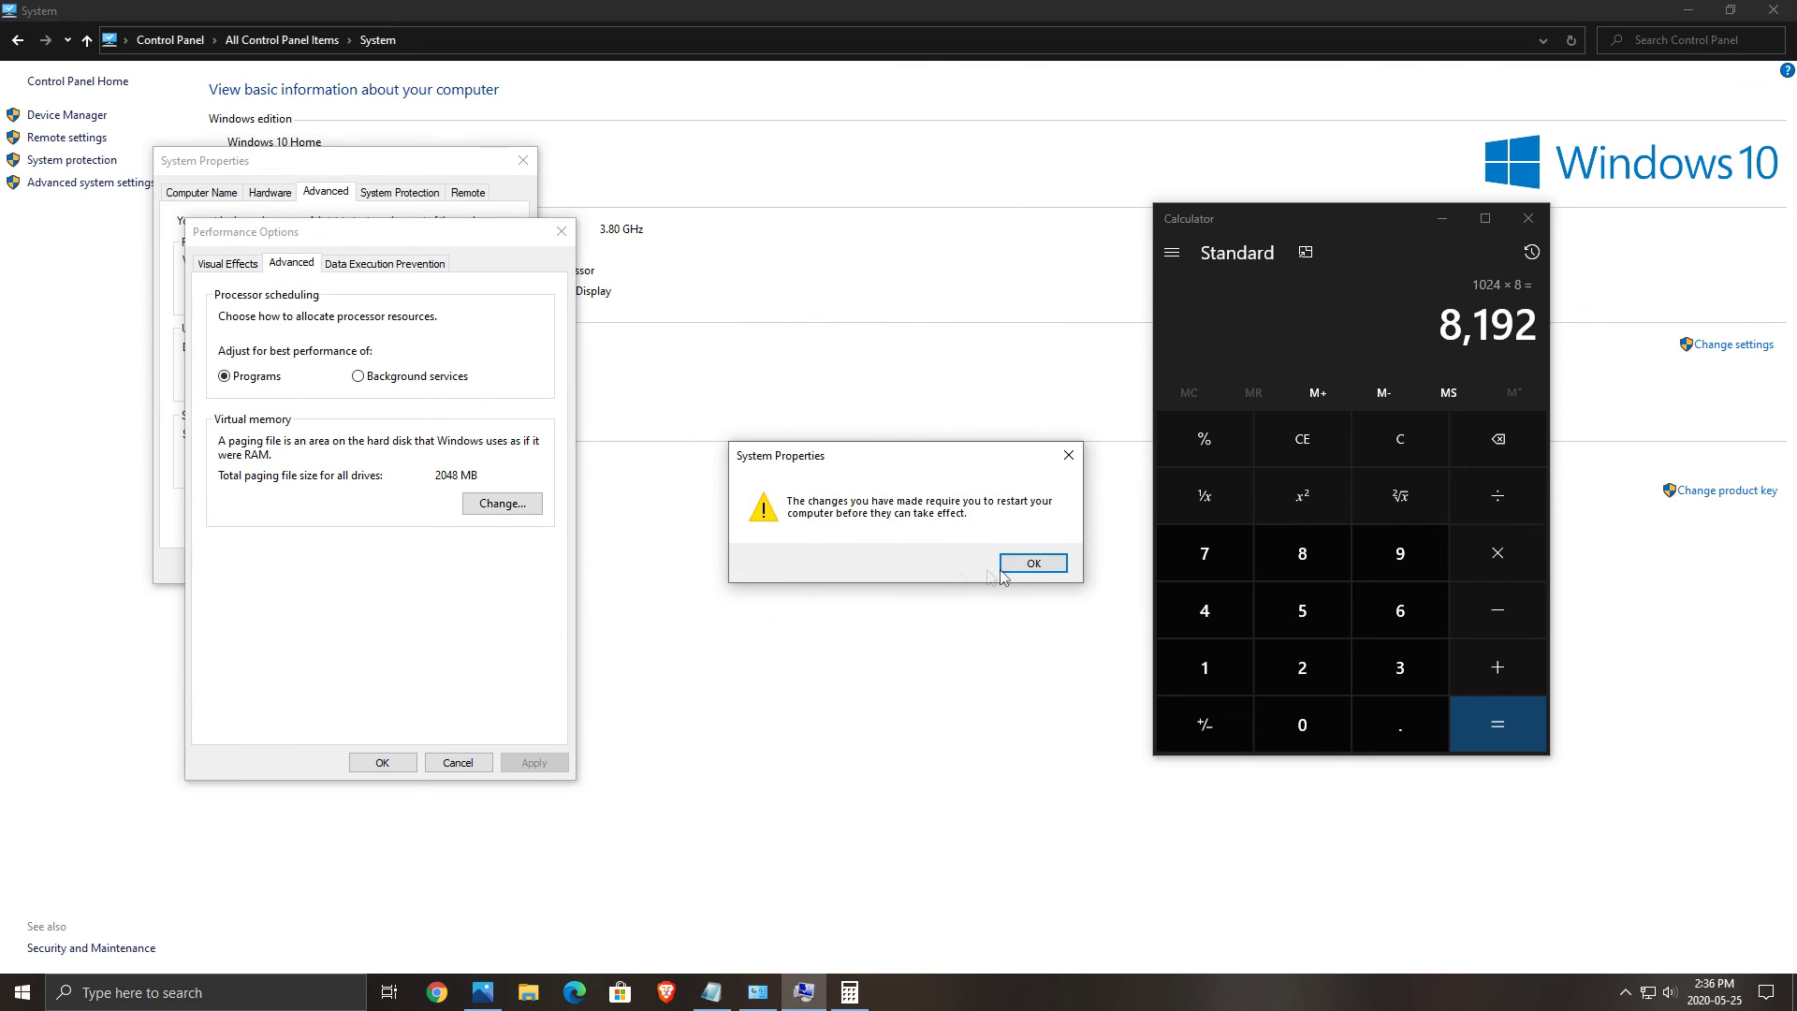
- Dismiss the restart notice, re-enable automatic paging management, and OK all three dialogs
left_click(1033, 564)
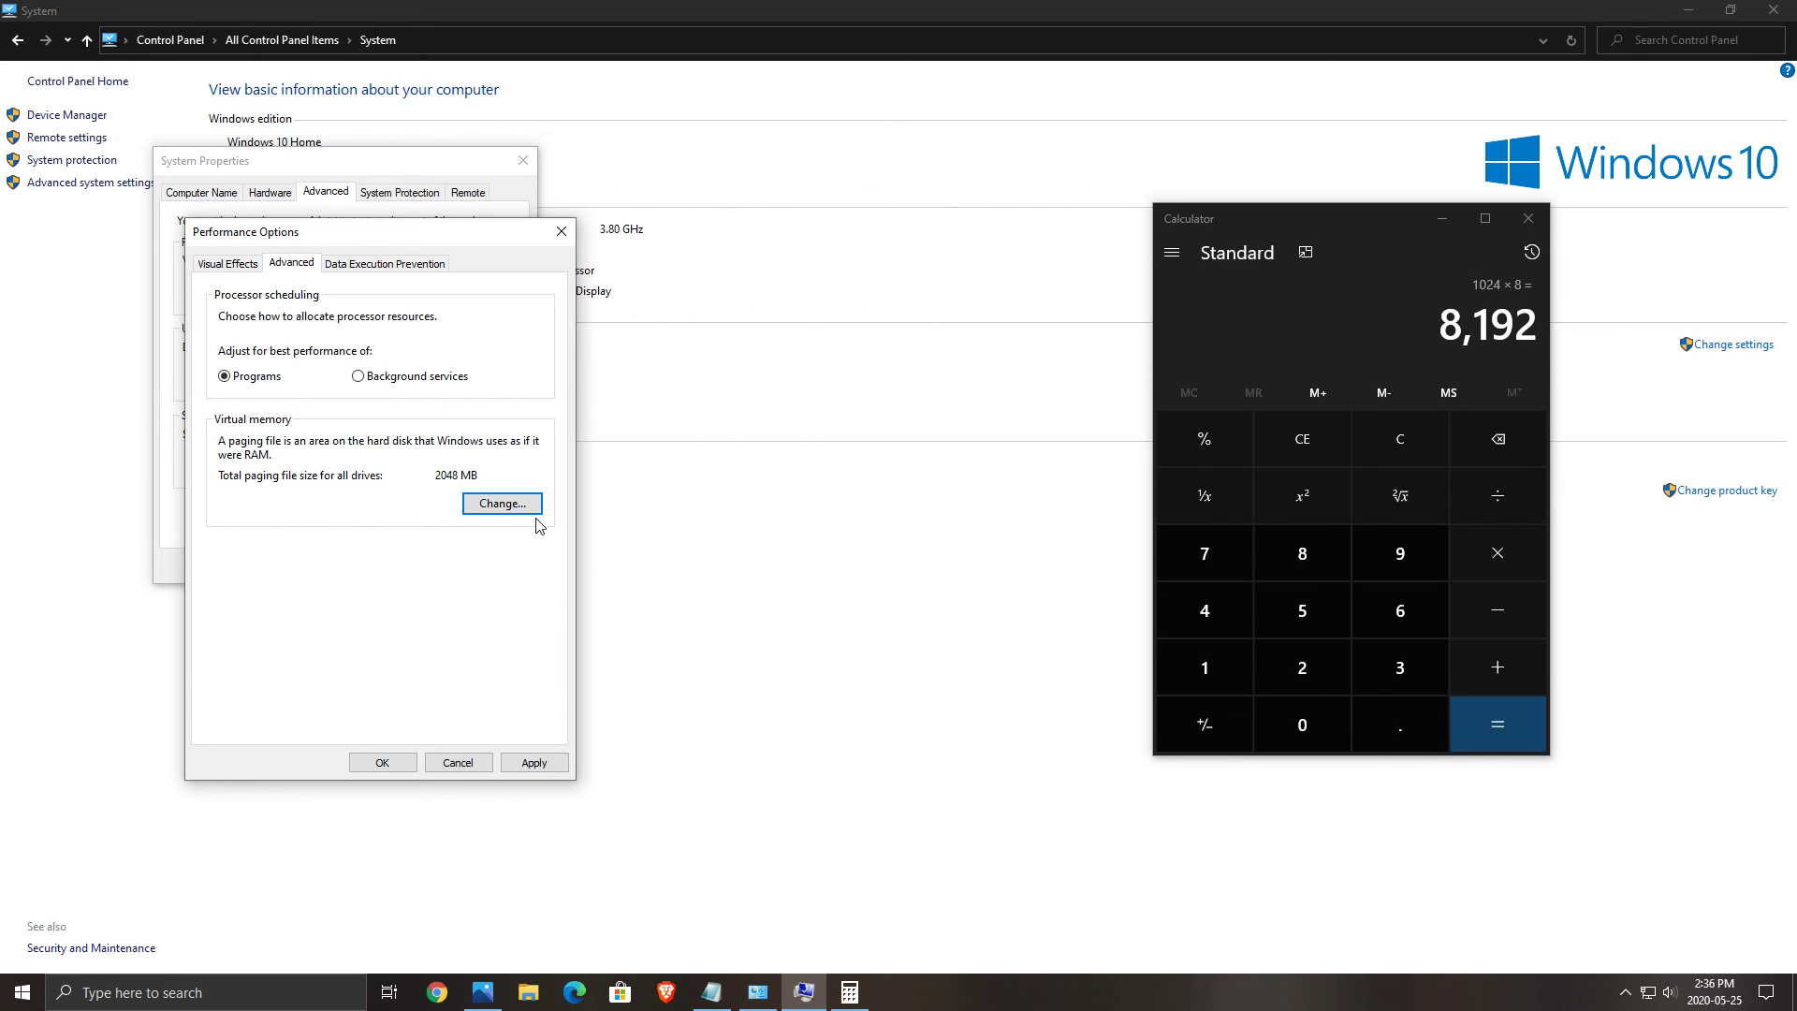
left_click(503, 503)
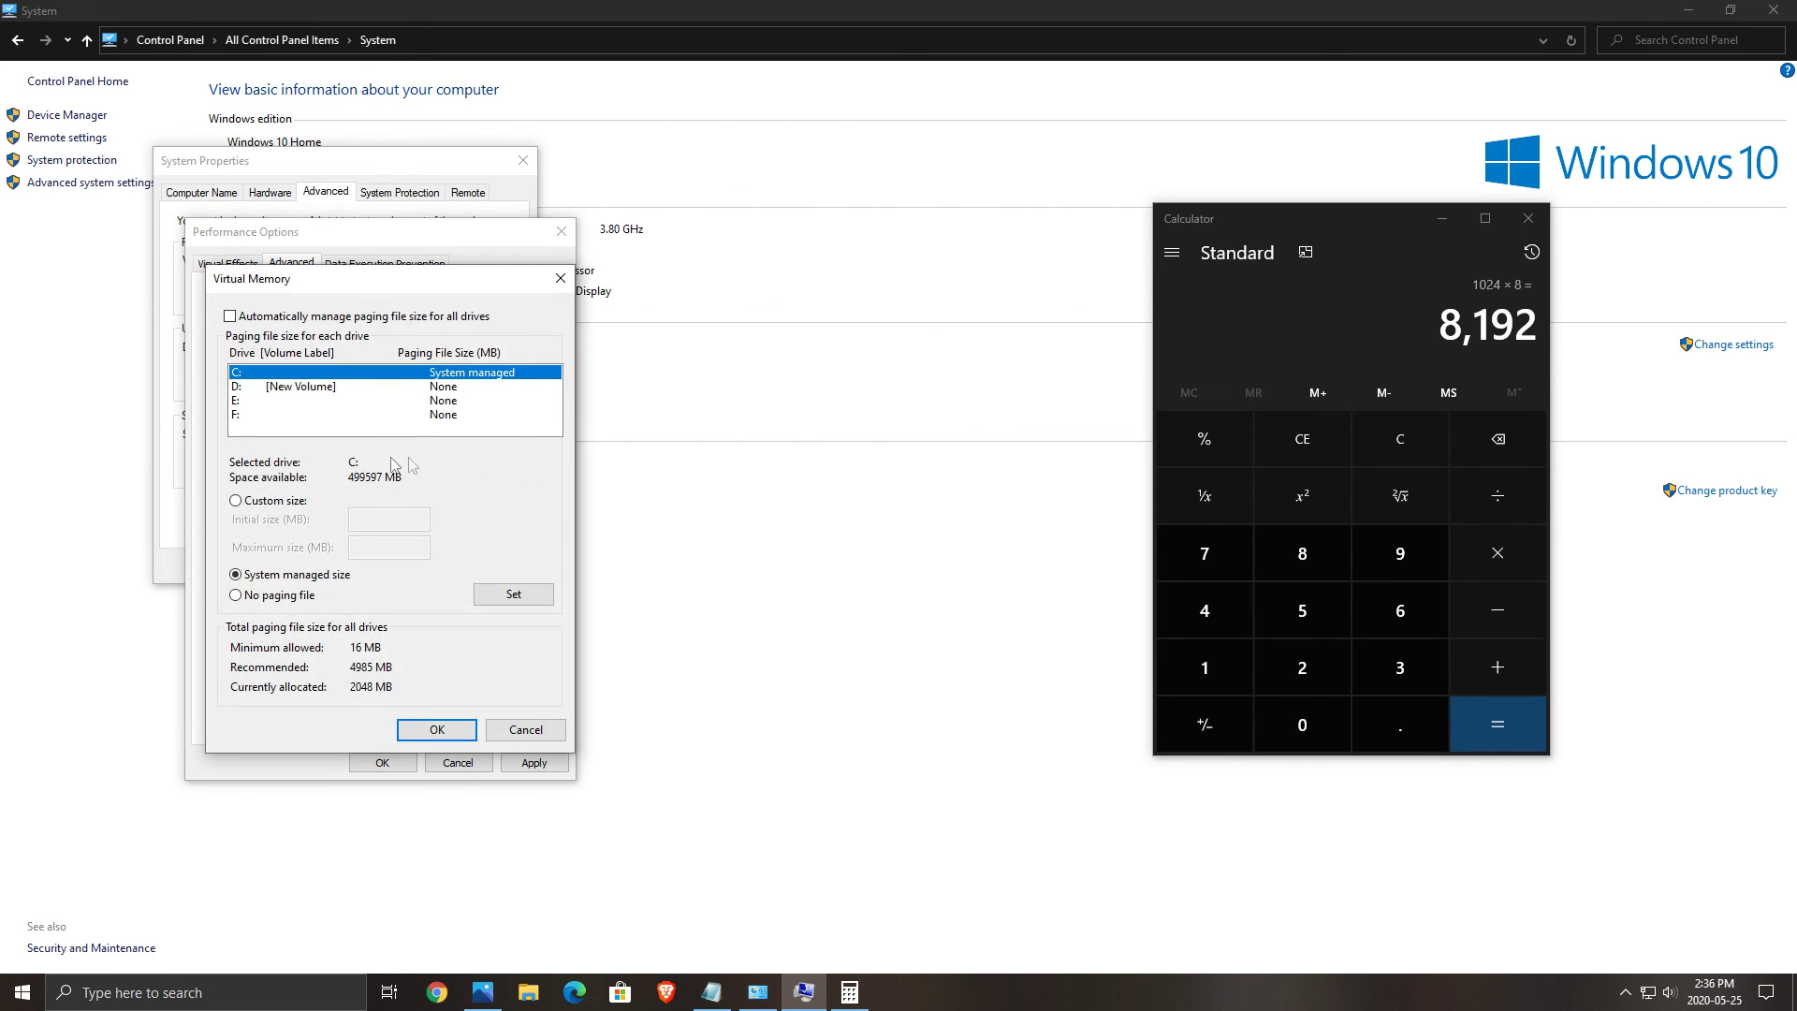
left_click(241, 317)
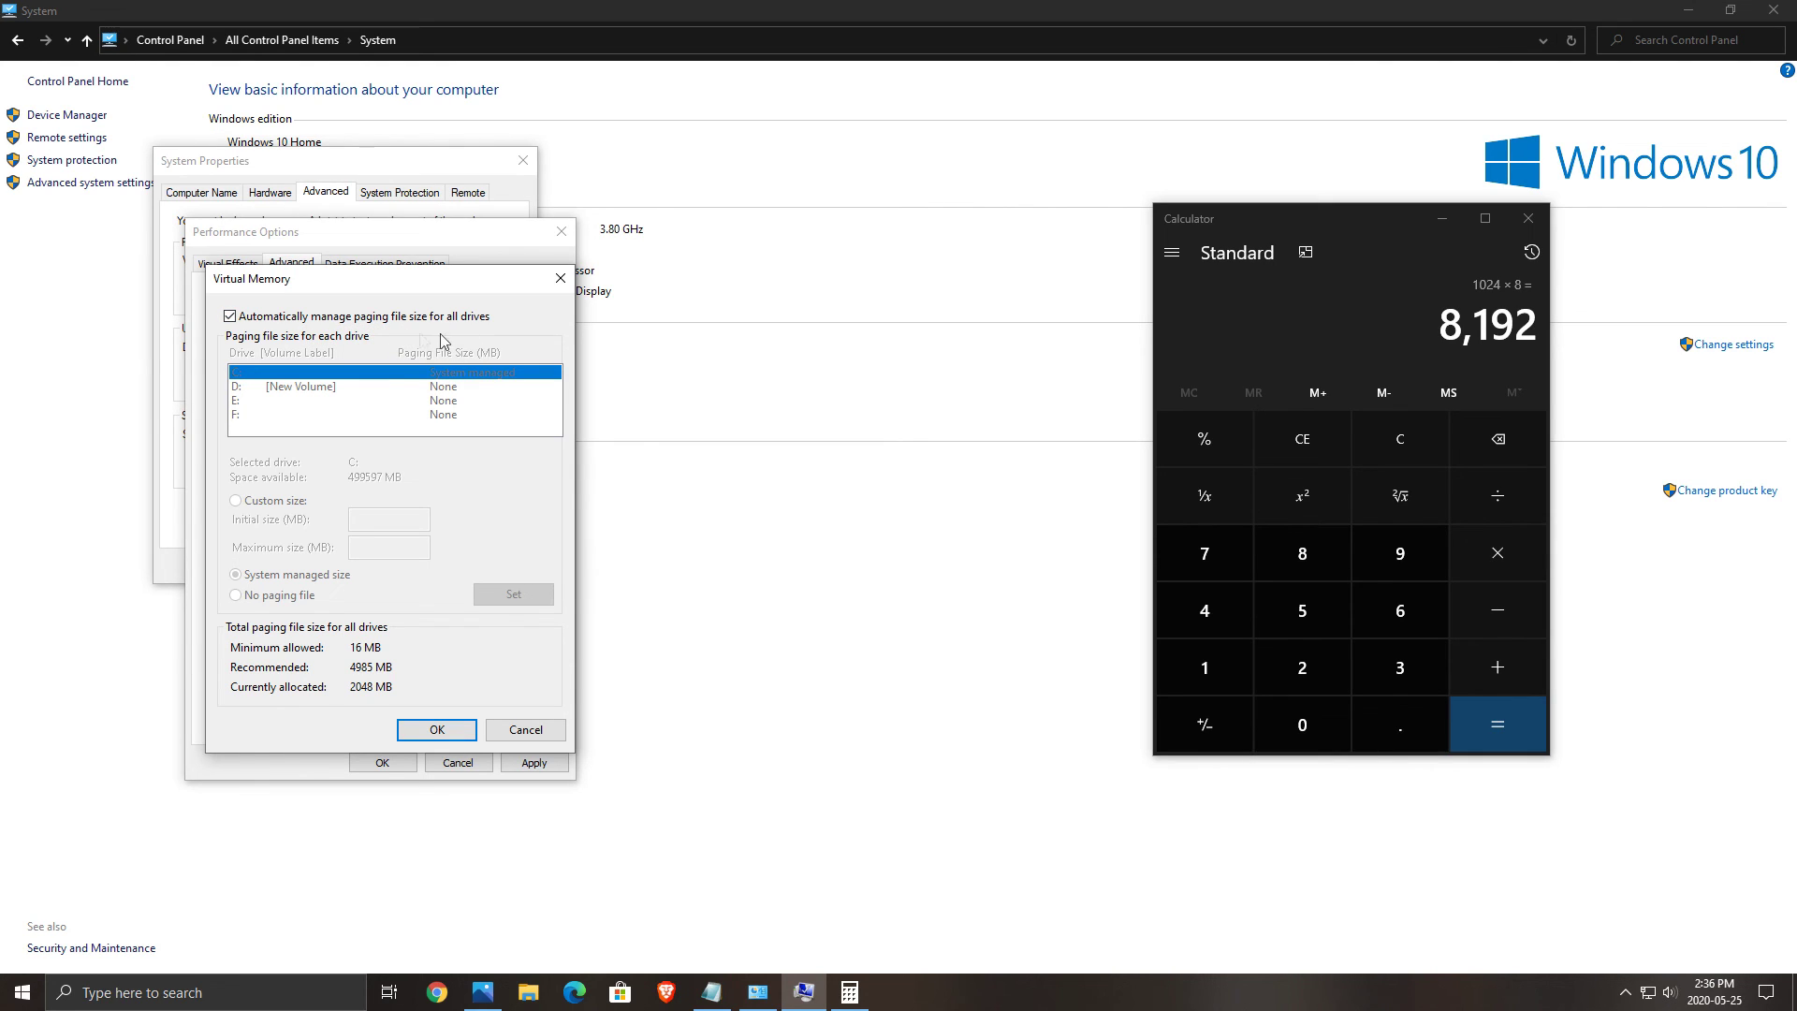
left_click(447, 731)
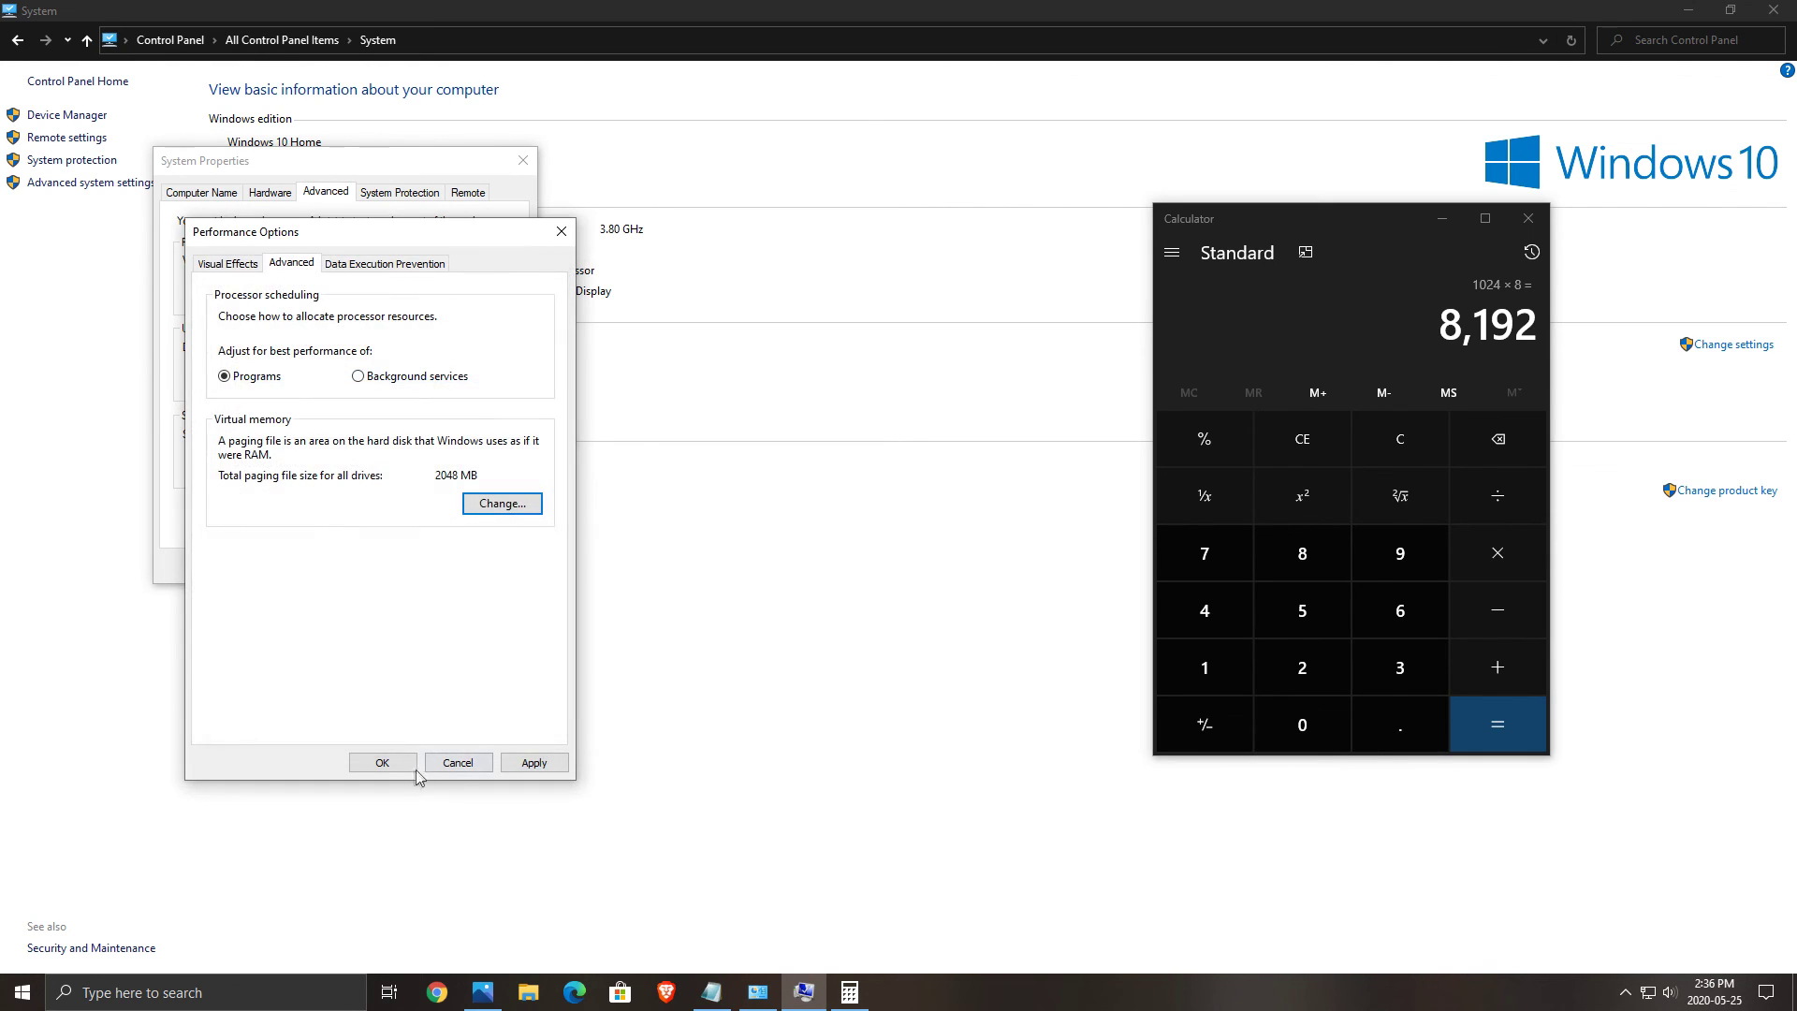
left_click(385, 764)
left_click(350, 566)
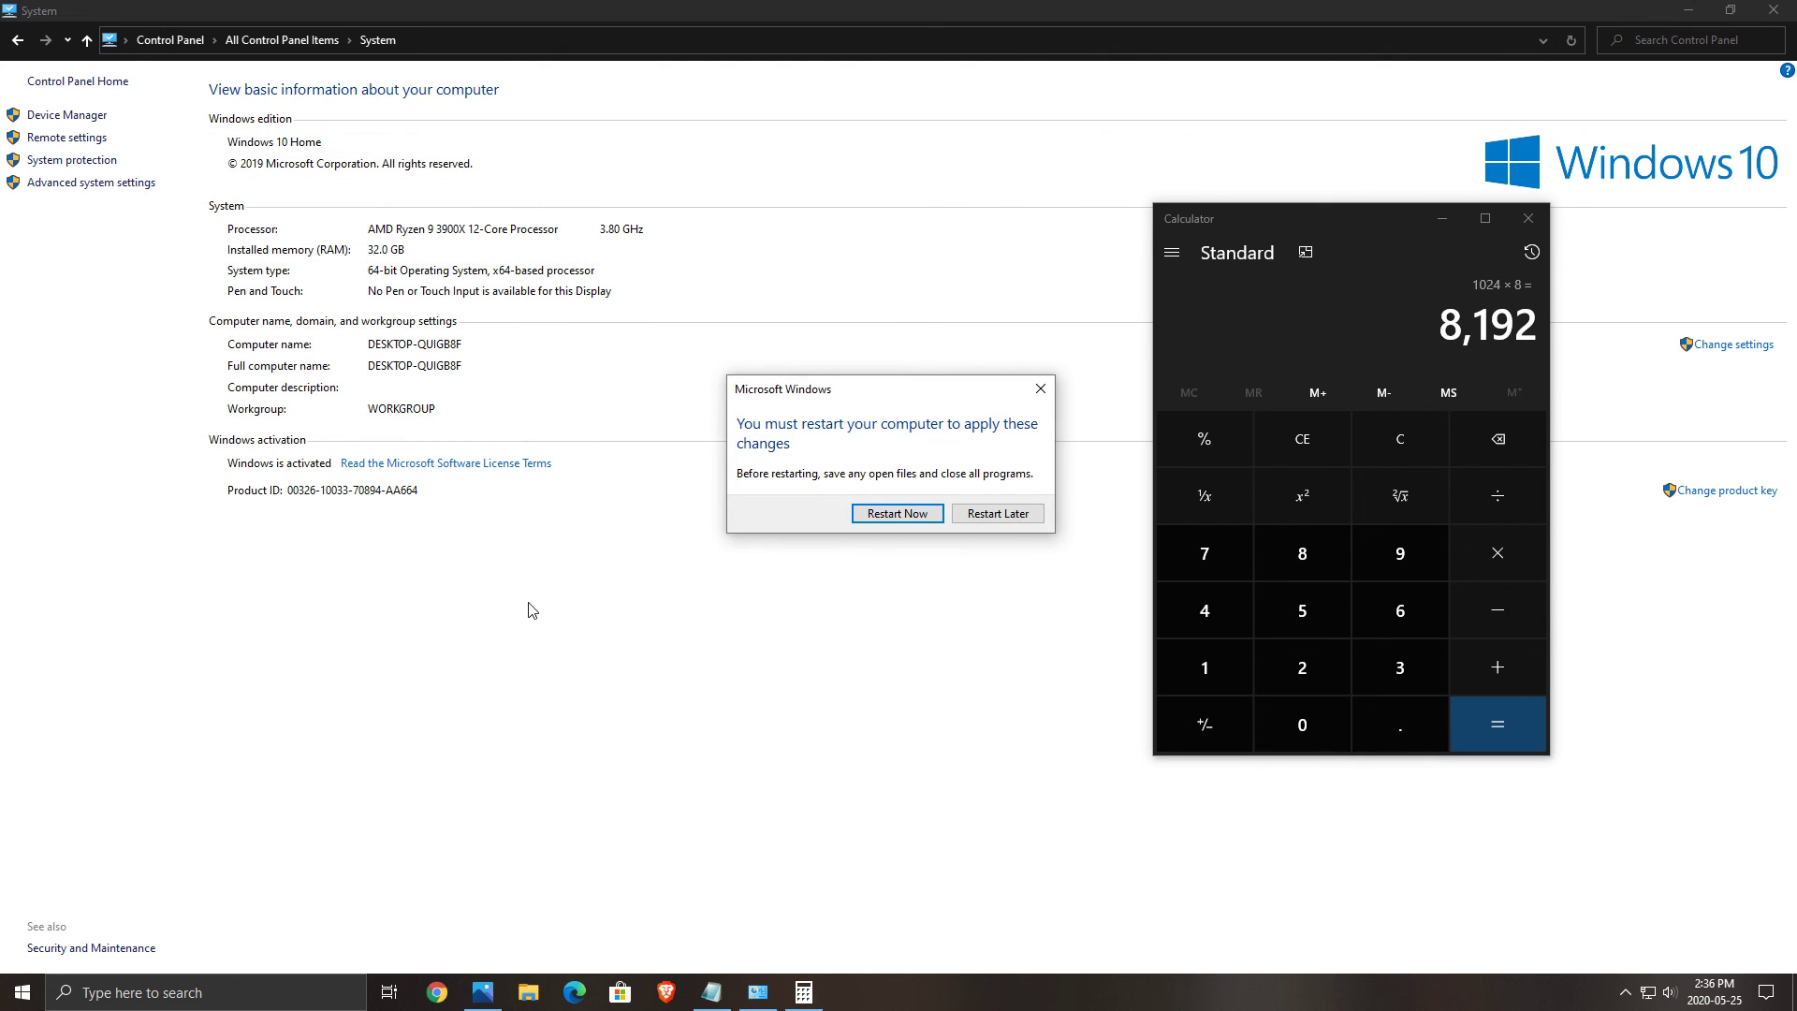
- Postpone the restart, close Calculator and the System window, then bring up the BIOS screenshot in Photos
left_click(1031, 517)
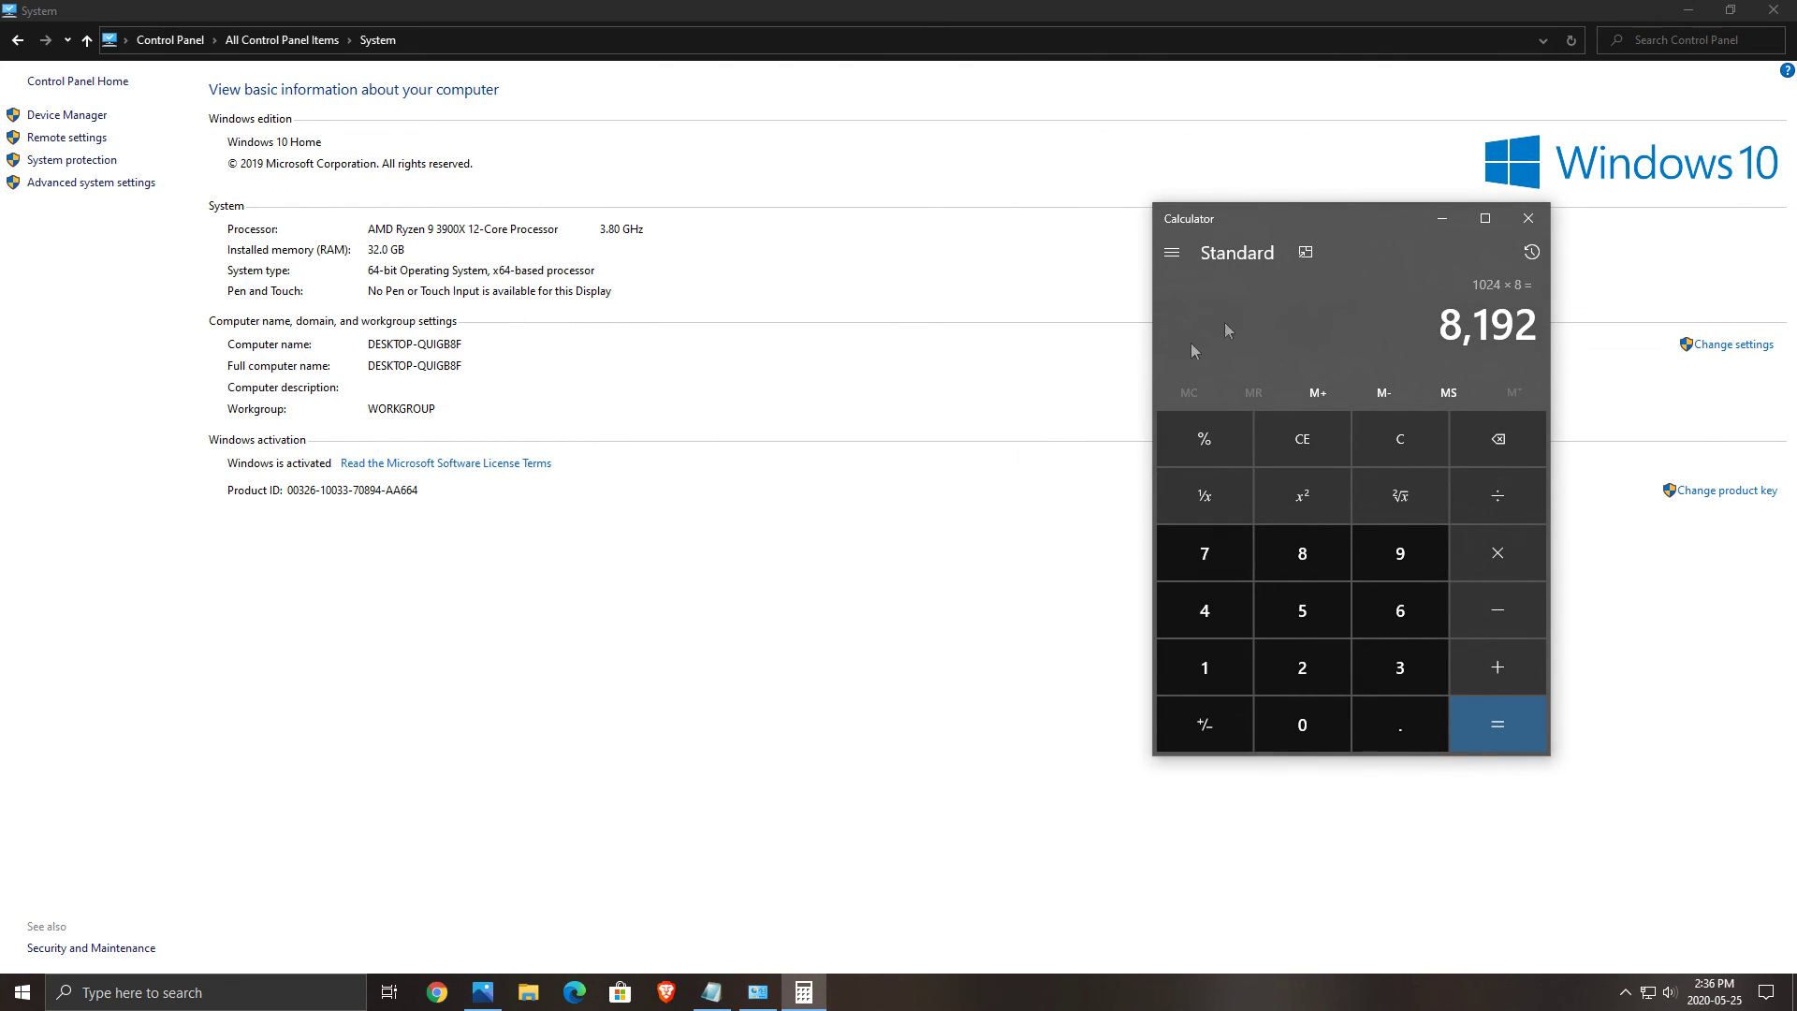
left_click_drag(1417, 213, 931, 214)
left_click(1040, 219)
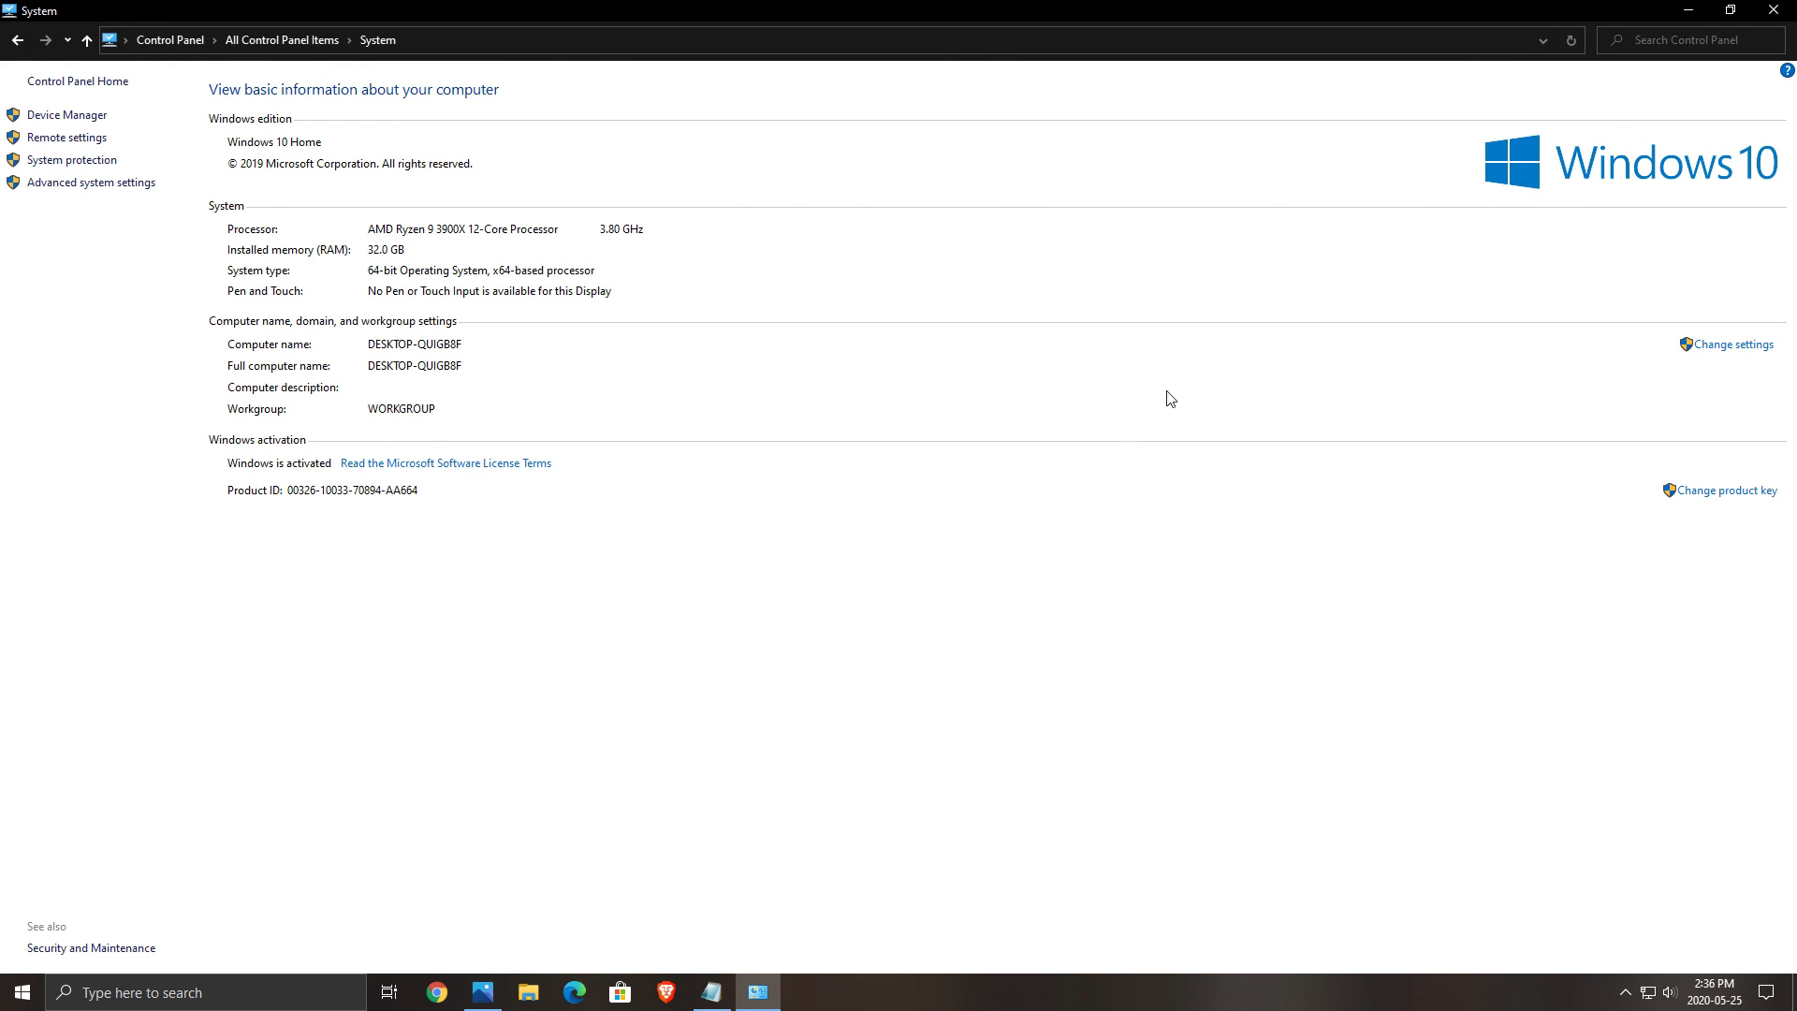
left_click(1774, 11)
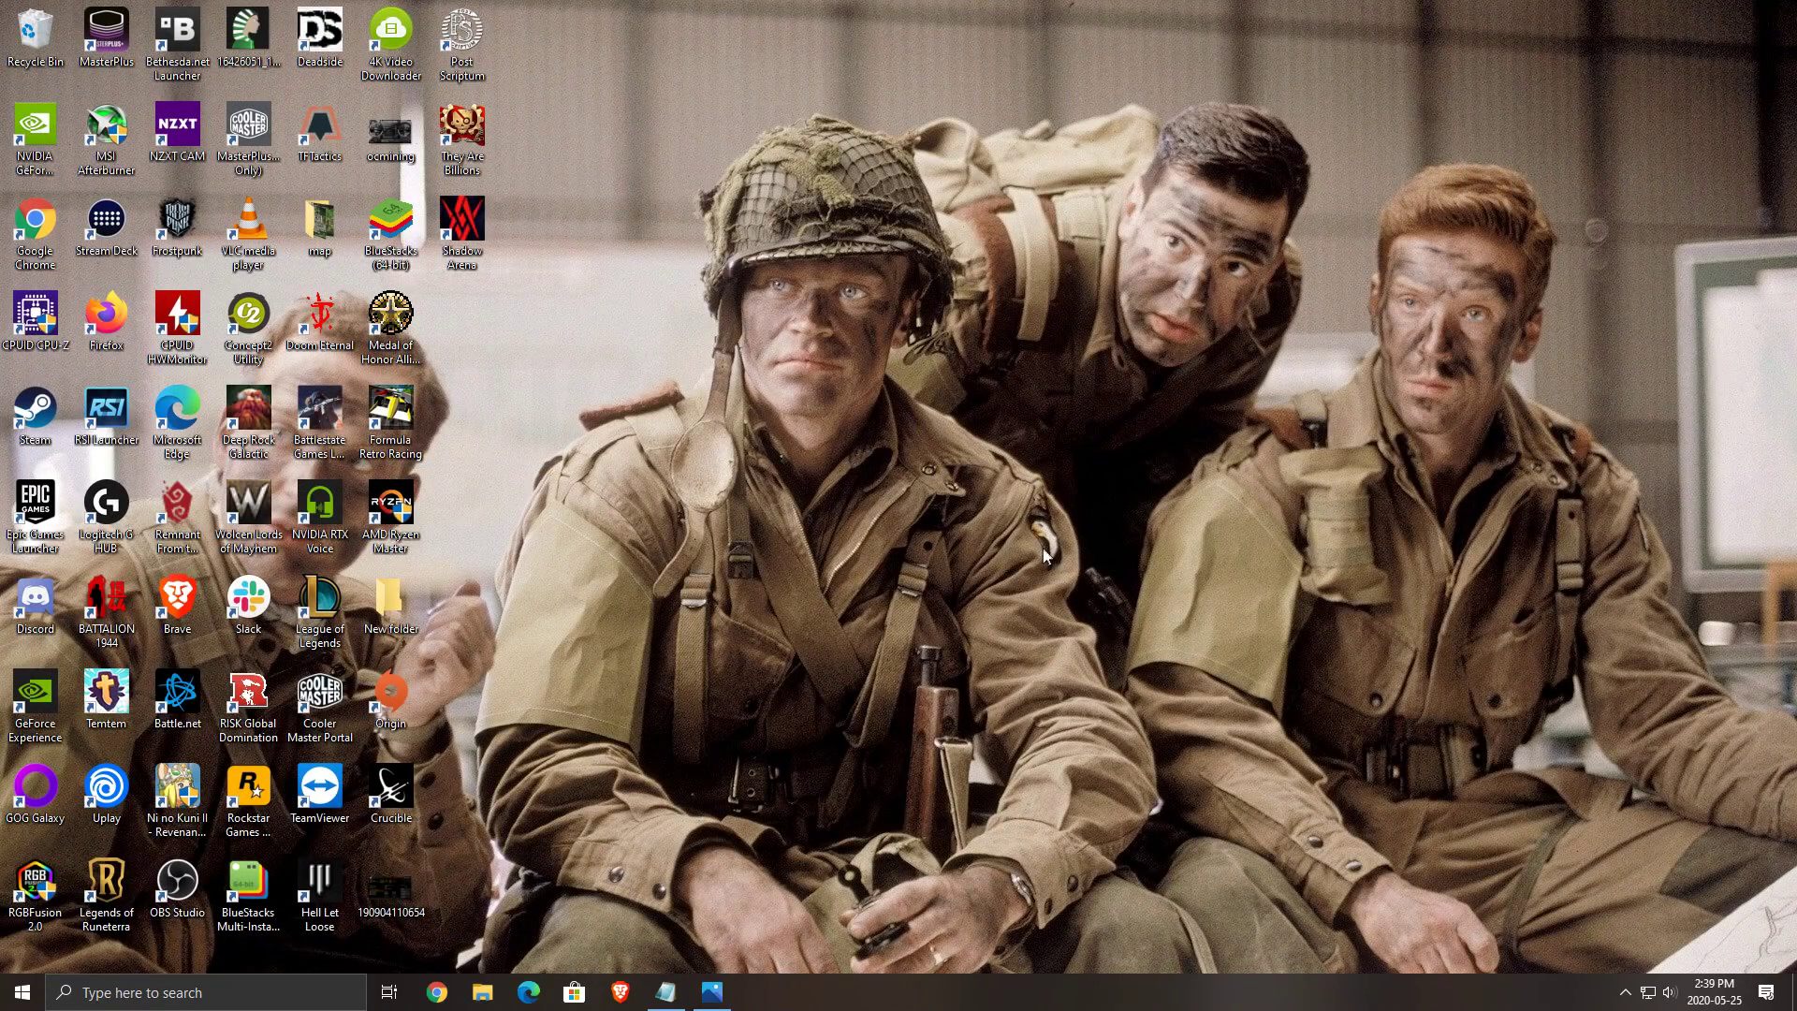
left_click(711, 992)
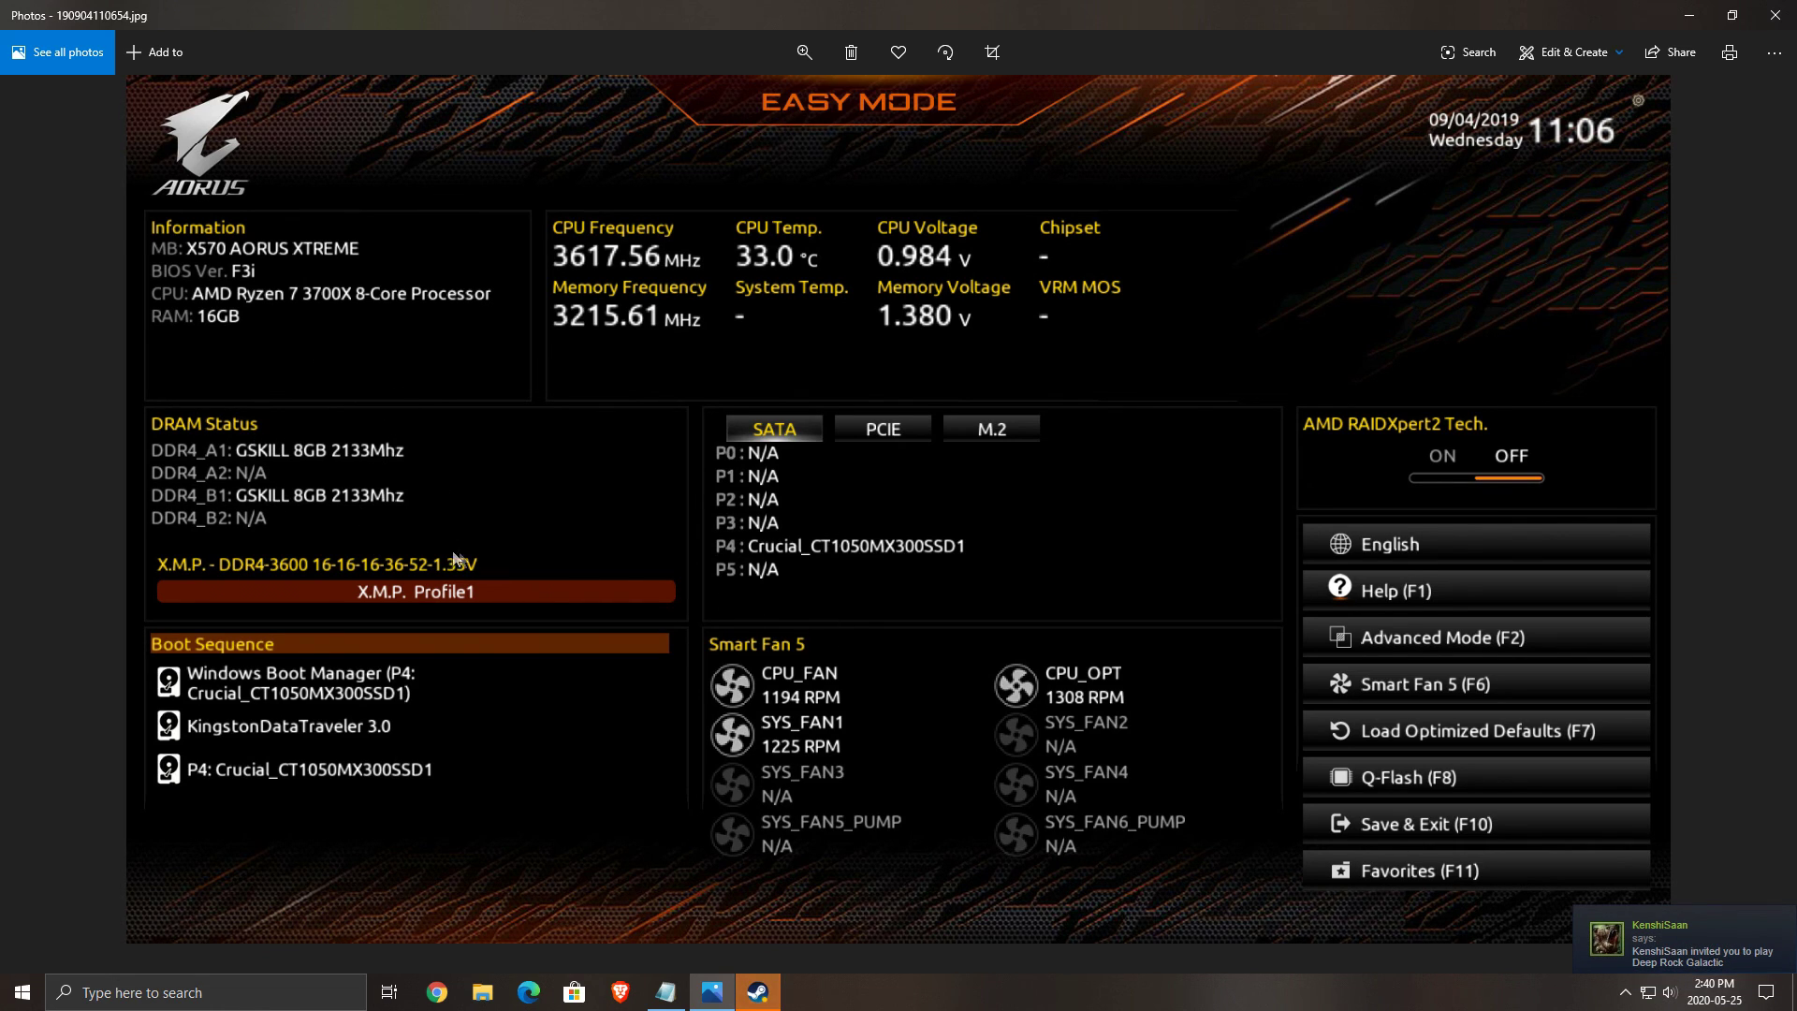
key("alt+F4")
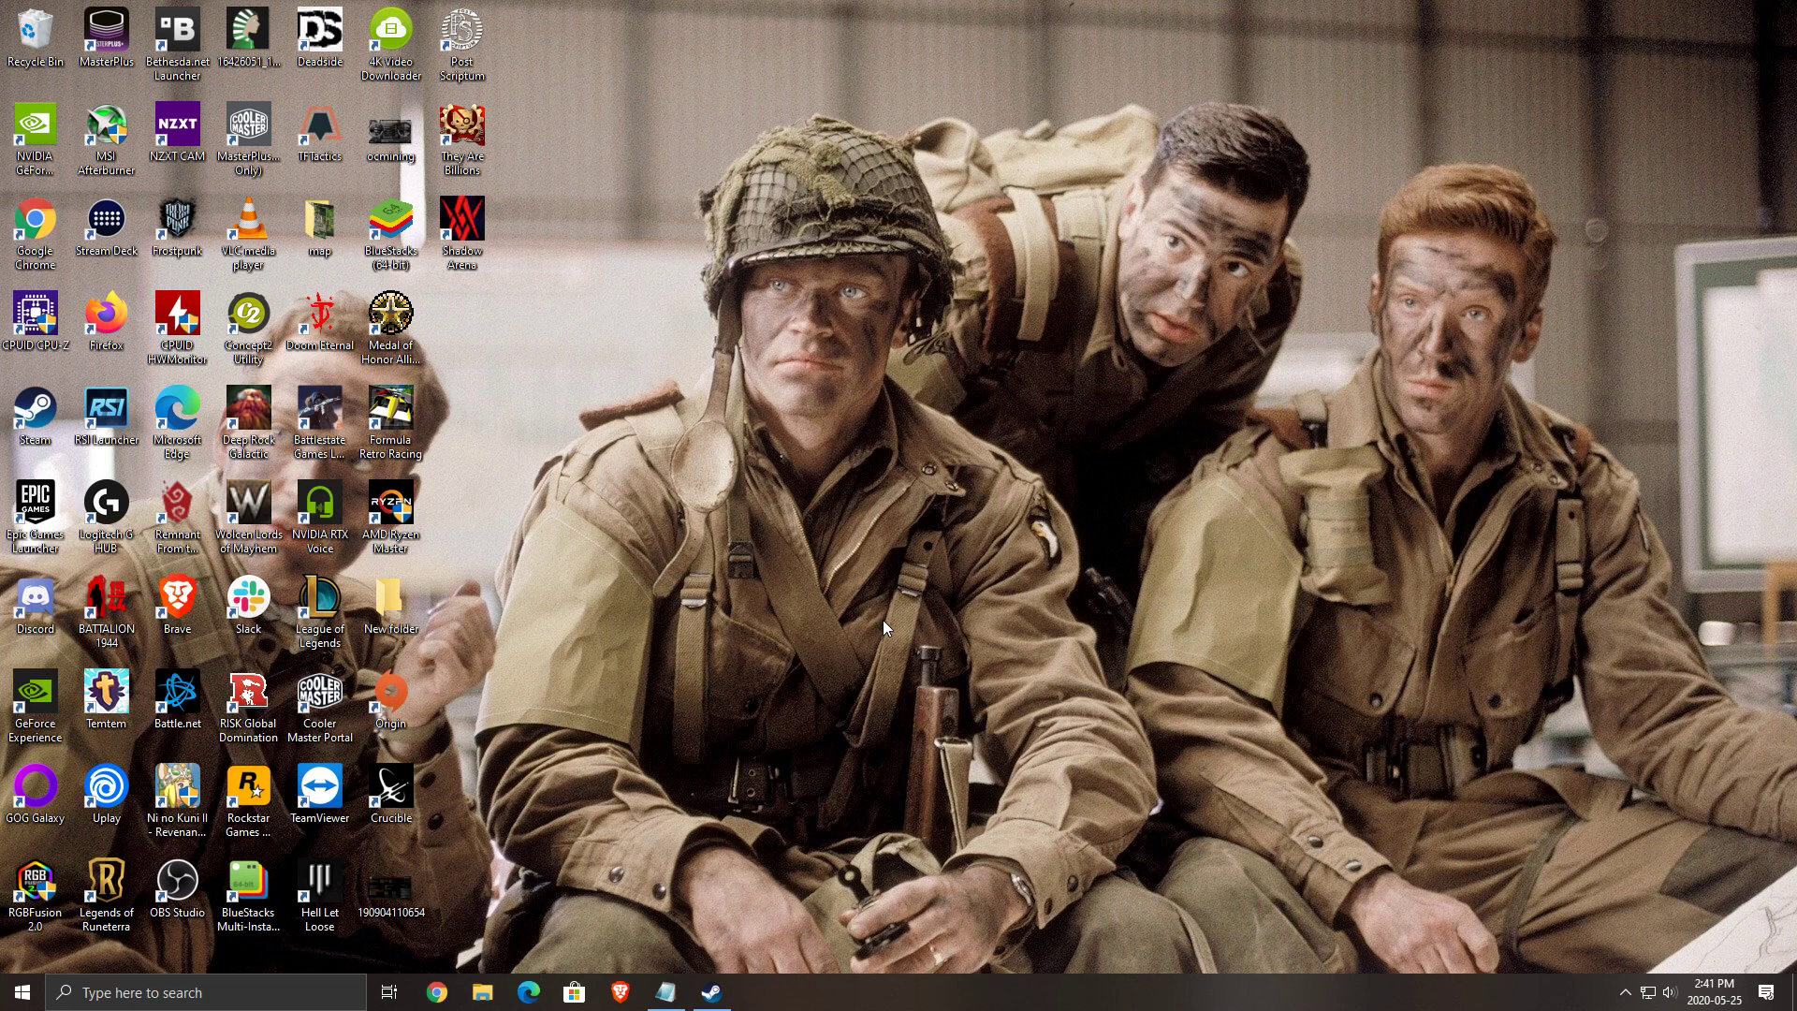
- Launch CPU-Z and check memory: 32 GB dual-channel DDR4 at 1799.6 MHz, CAS 16, then close it
left_click(111, 994)
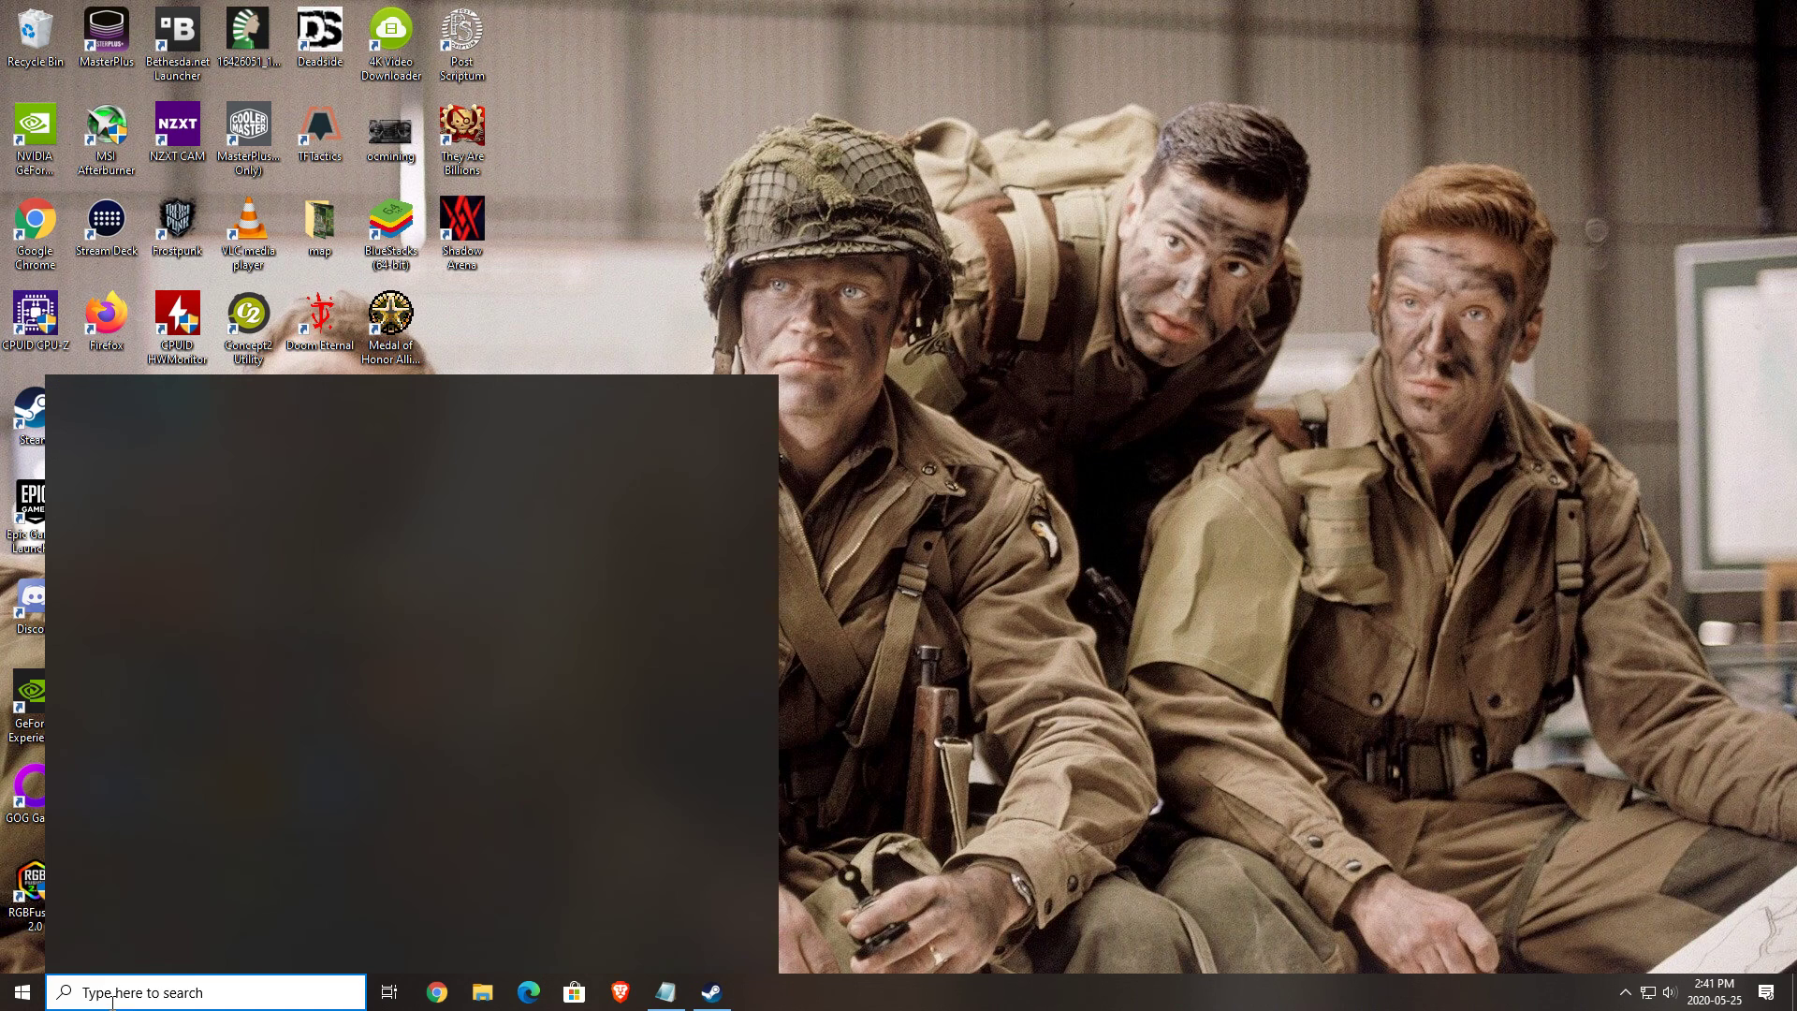
type("cpu")
key("Return")
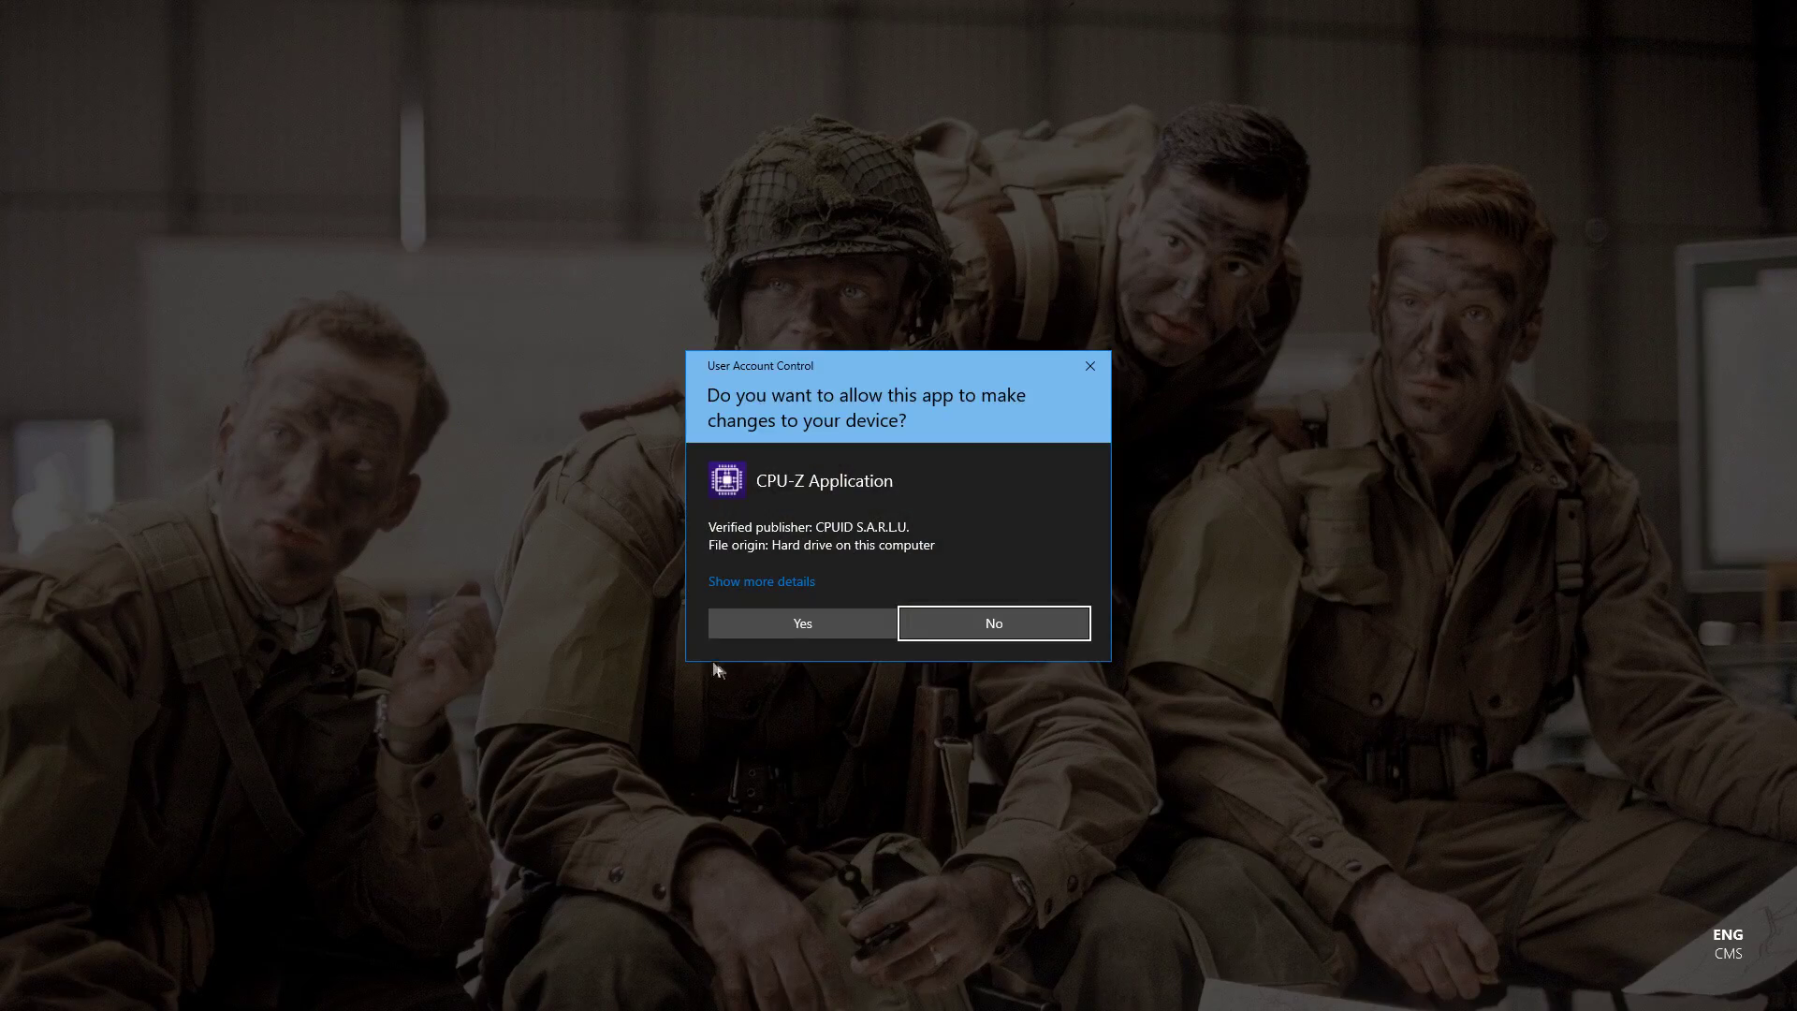
left_click(842, 625)
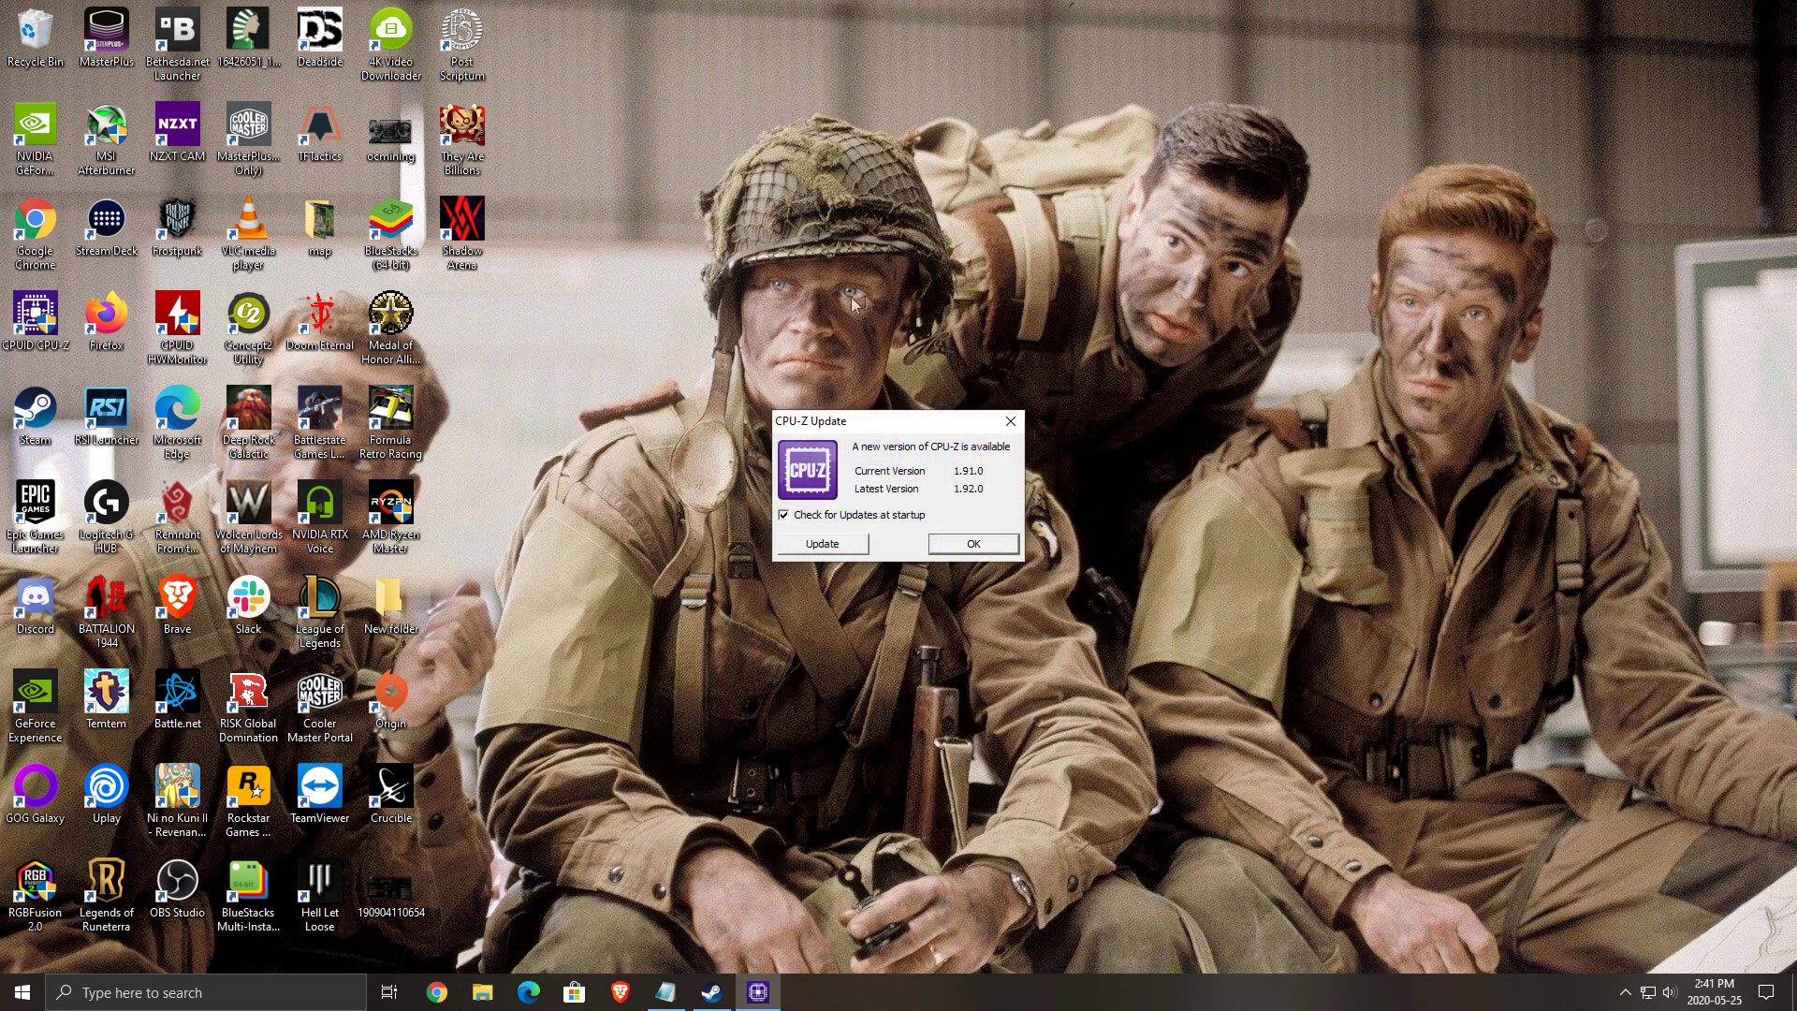
left_click(973, 544)
left_click(880, 335)
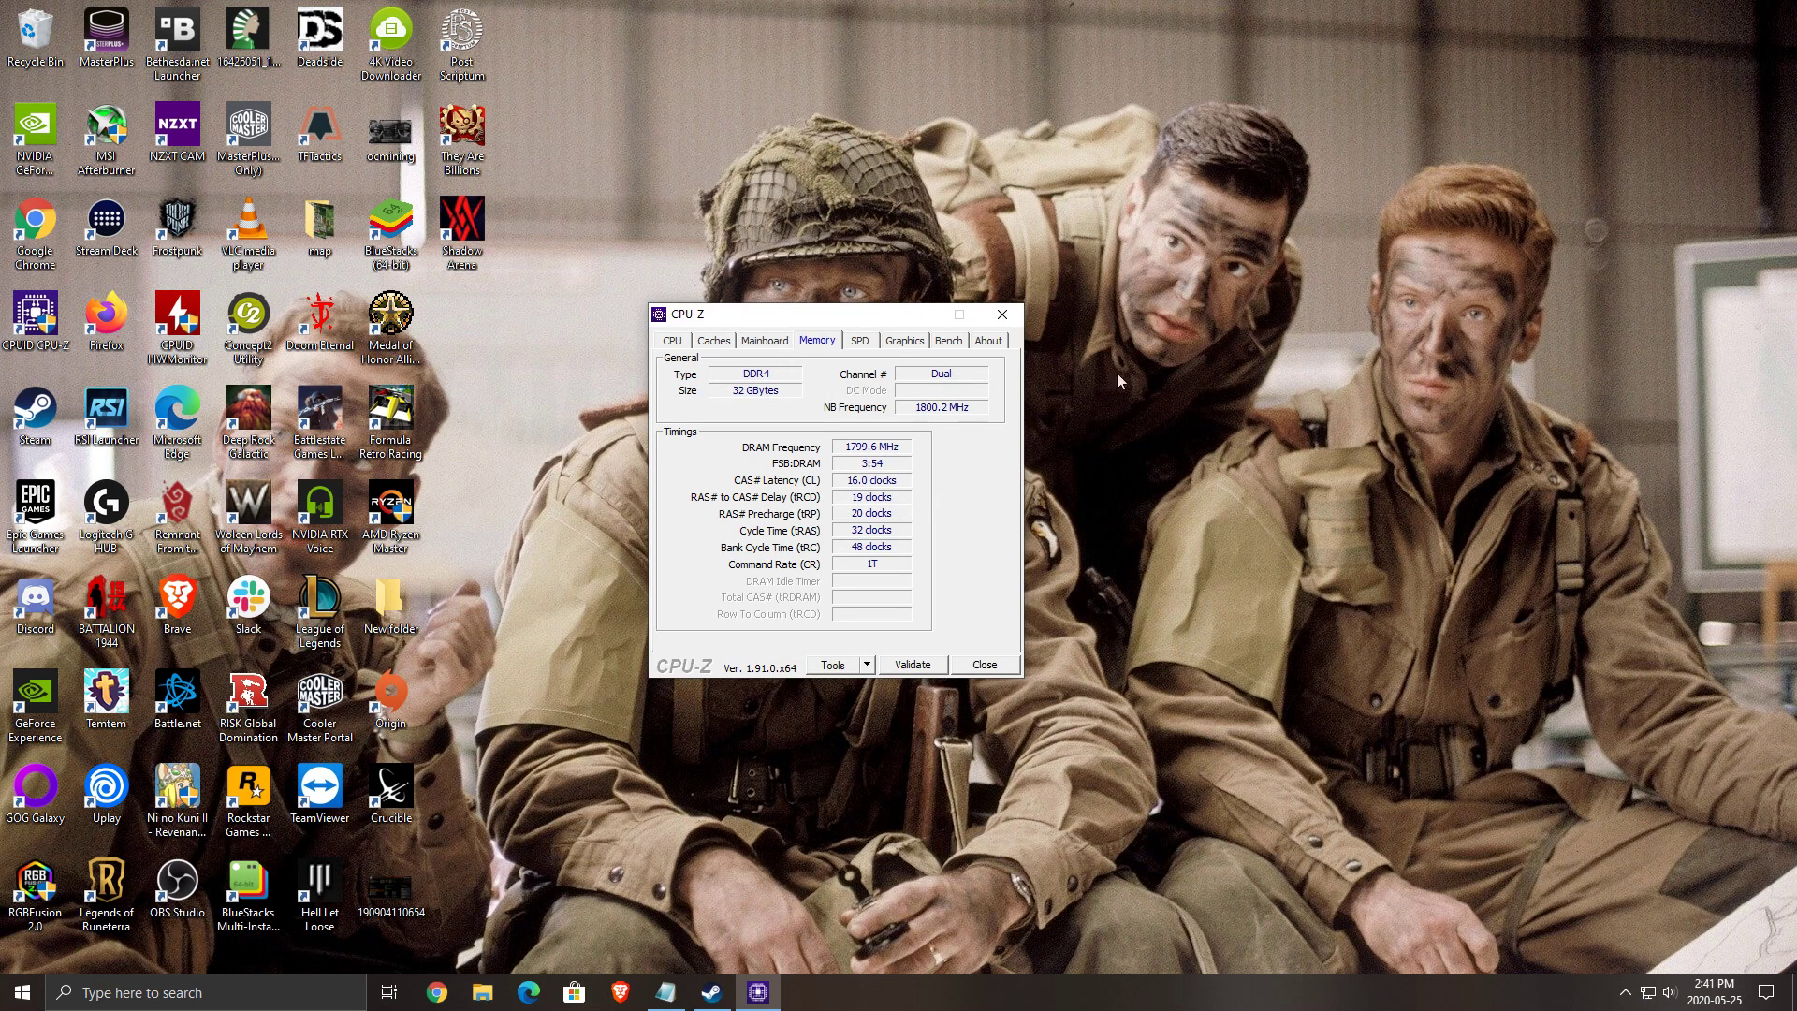
left_click(1002, 315)
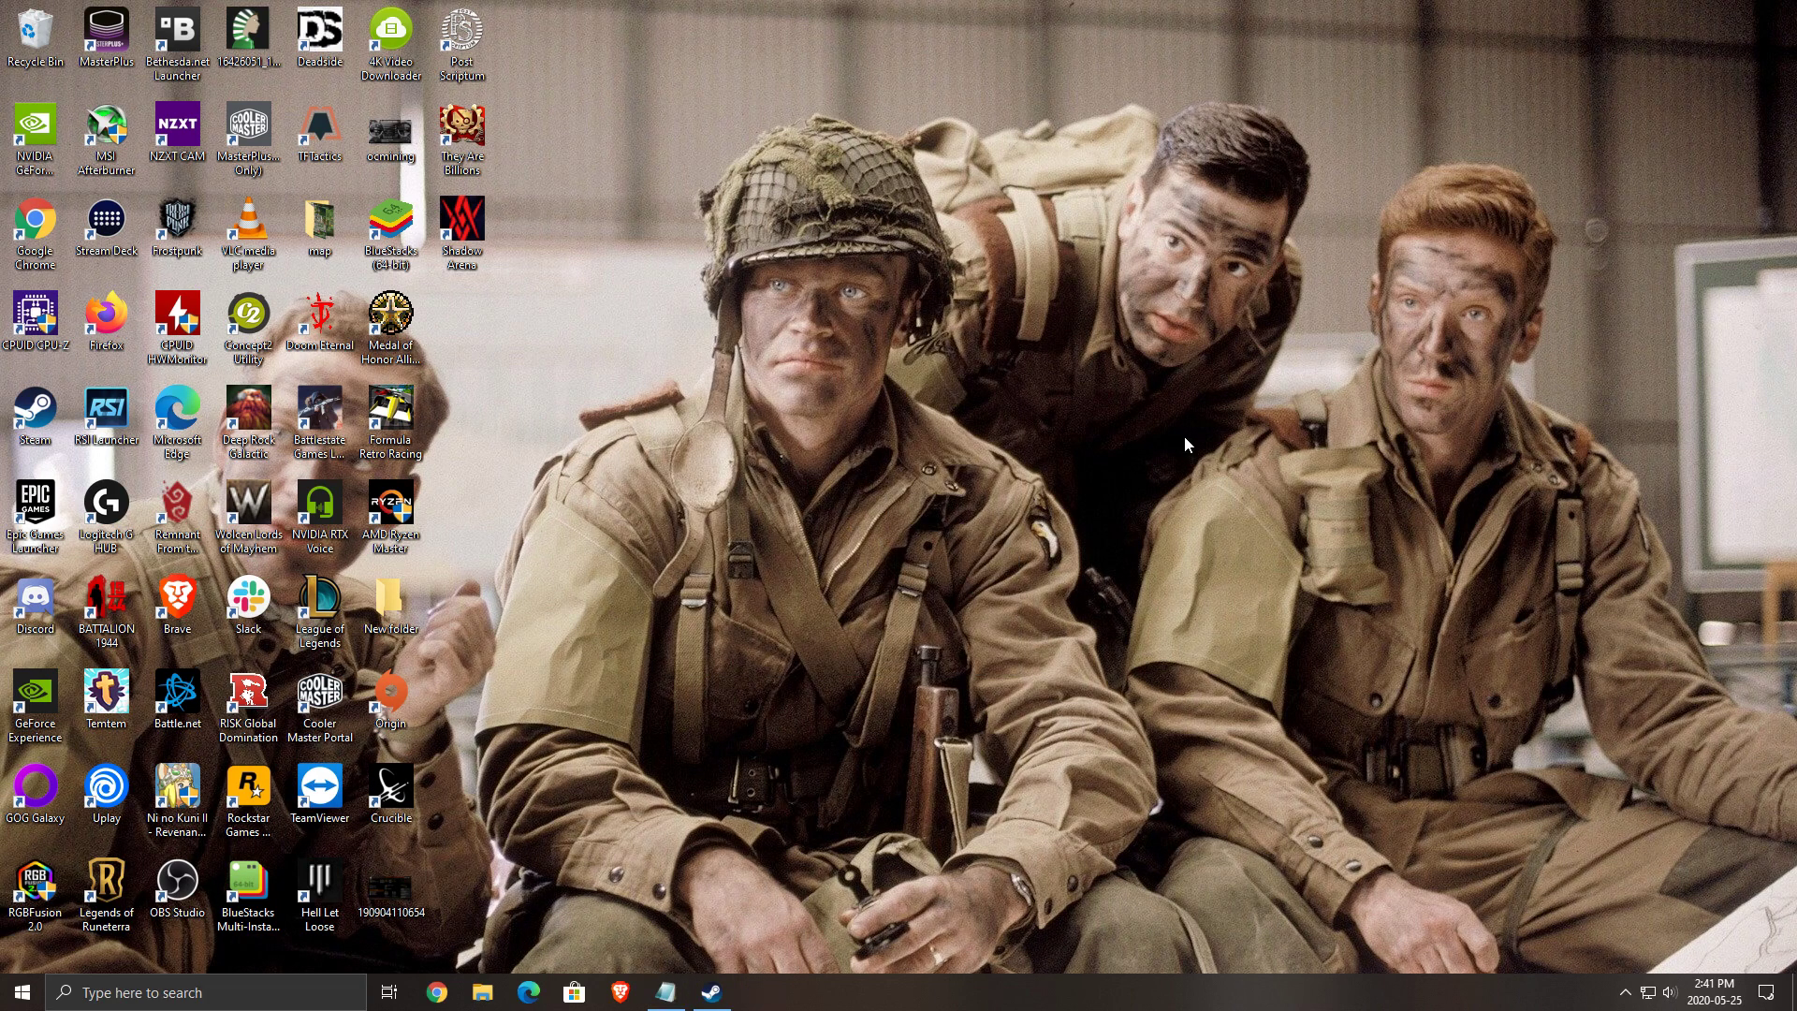
- Review the hidden notification-area icons, then dismiss the list to leave a bare desktop
left_click(1626, 994)
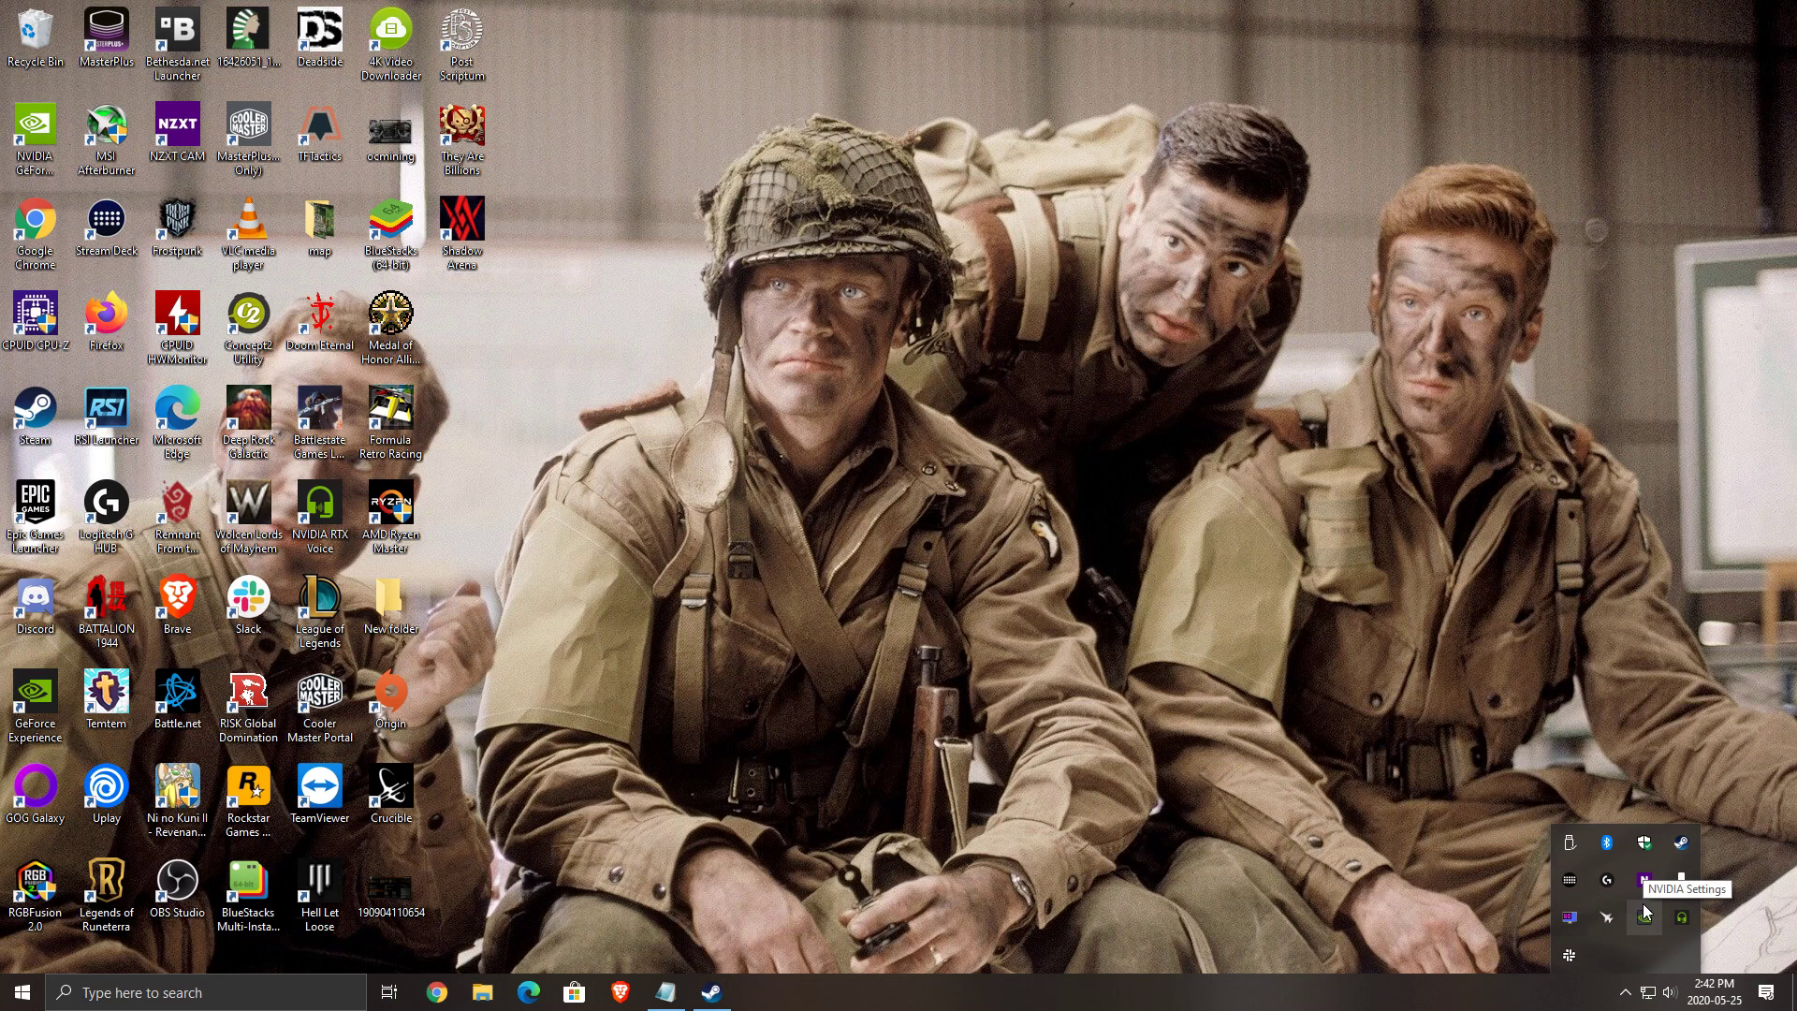
left_click(1119, 649)
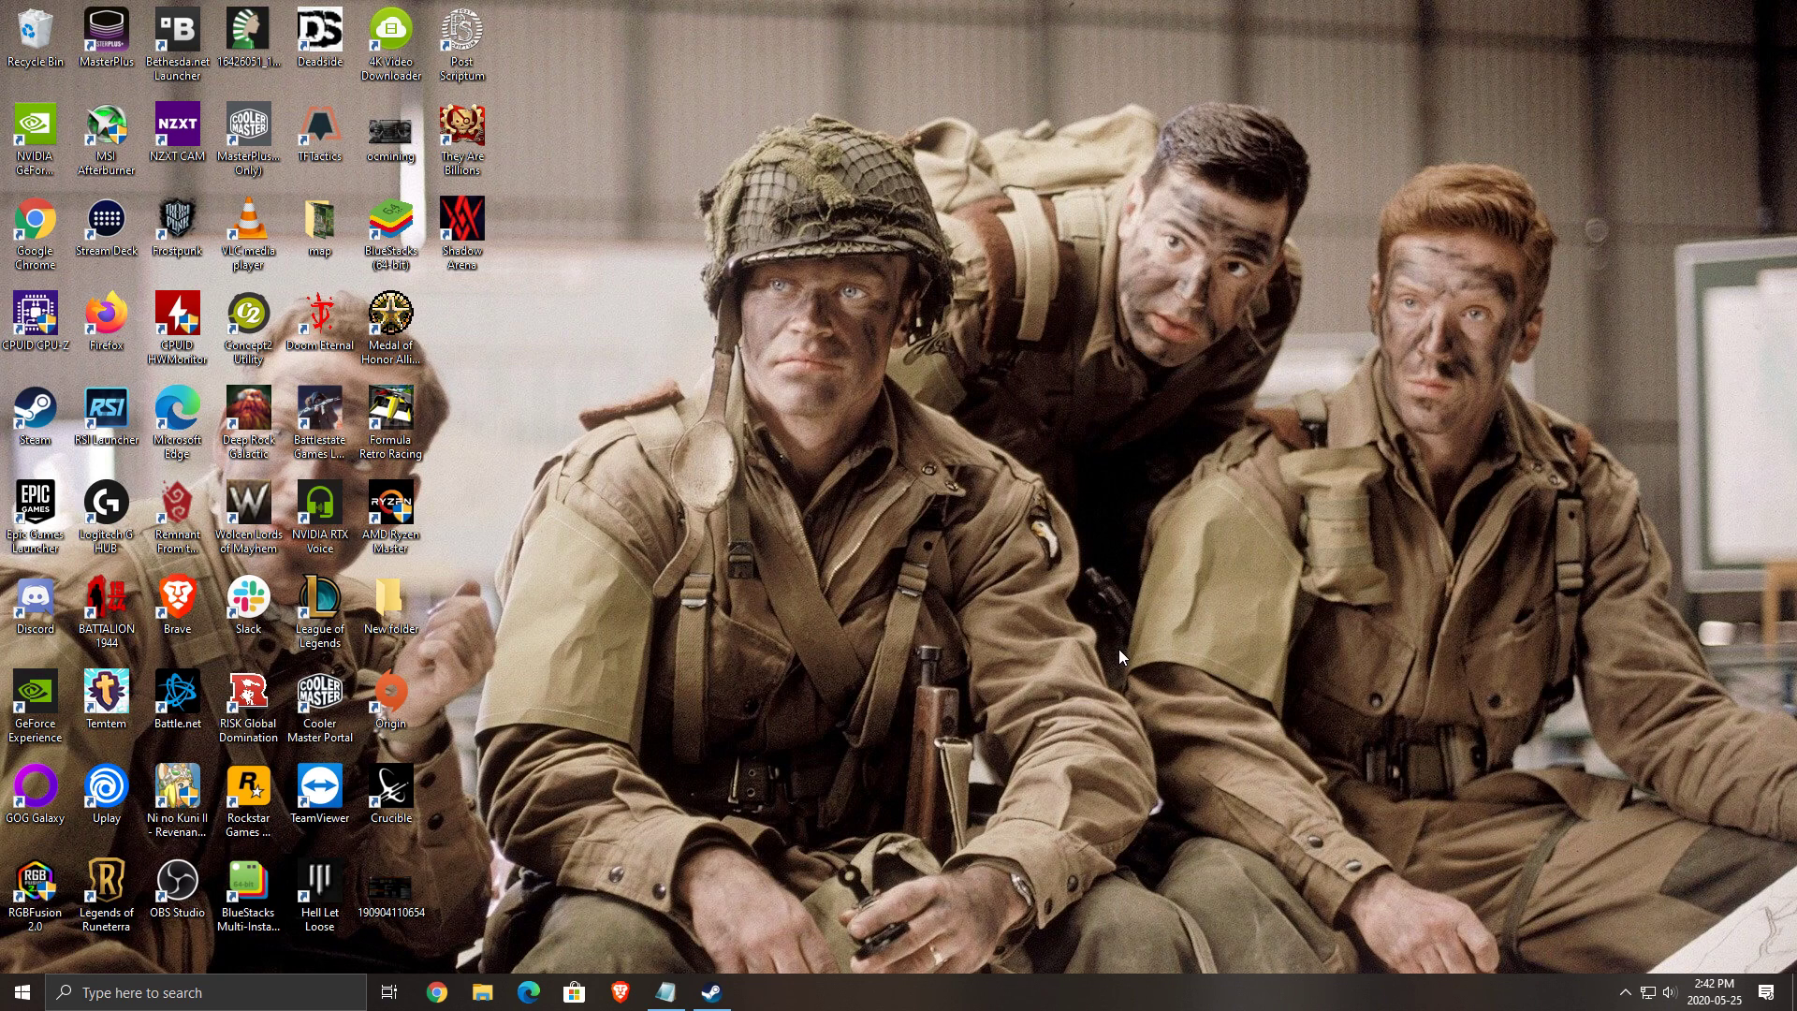